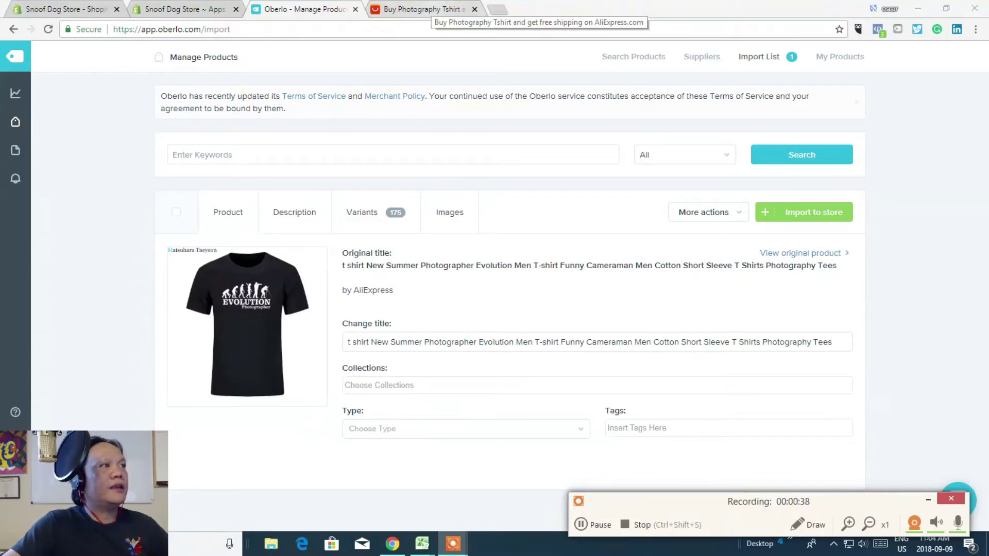
Return to the AliExpress 'Photography Tshirt' search results tab
click(427, 9)
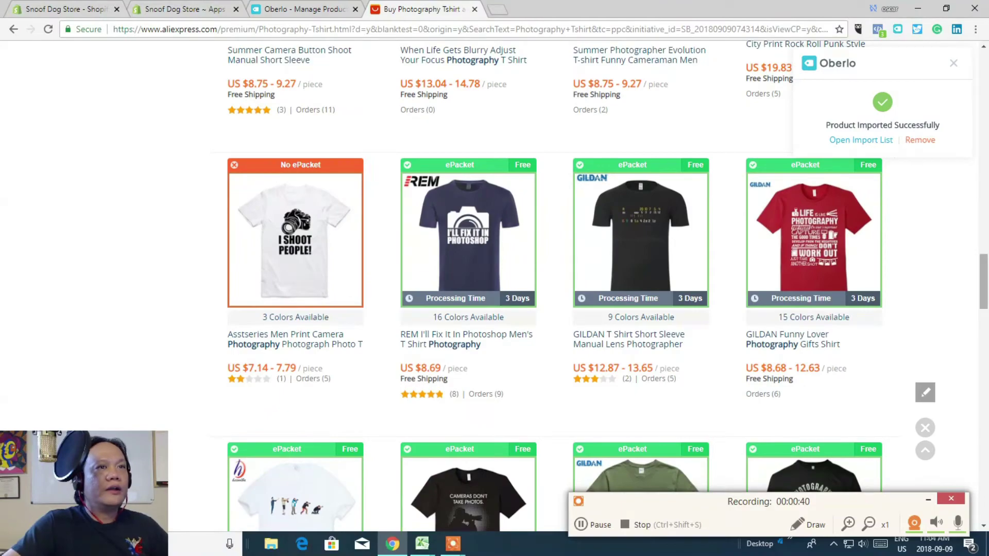
Expand 'See all 3 Categories' in the Photography Tshirt results sidebar to show Mother & Kids
scroll(554, 286, down, 5)
scroll(554, 286, down, 5)
scroll(553, 286, up, 15)
scroll(553, 286, up, 13)
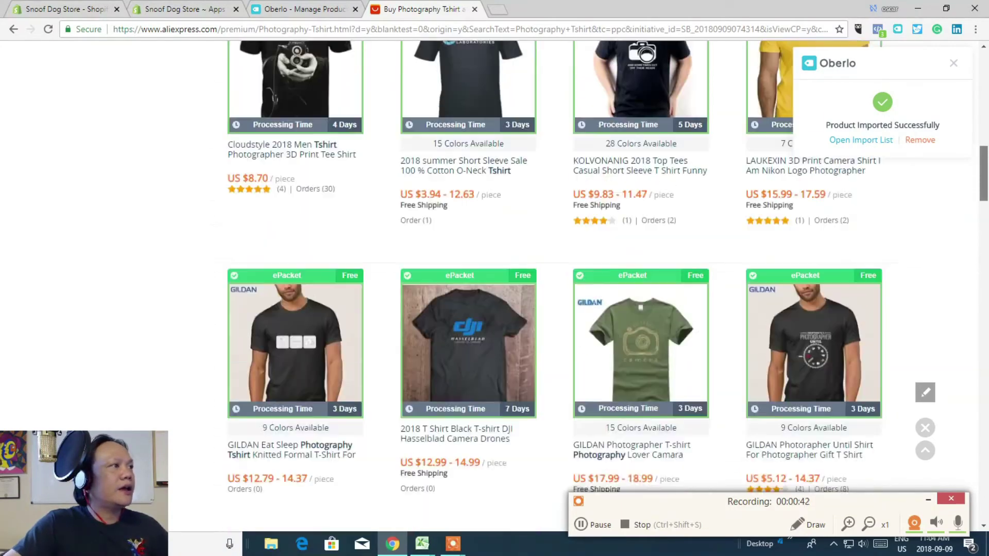
scroll(554, 286, up, 5)
scroll(554, 286, up, 7)
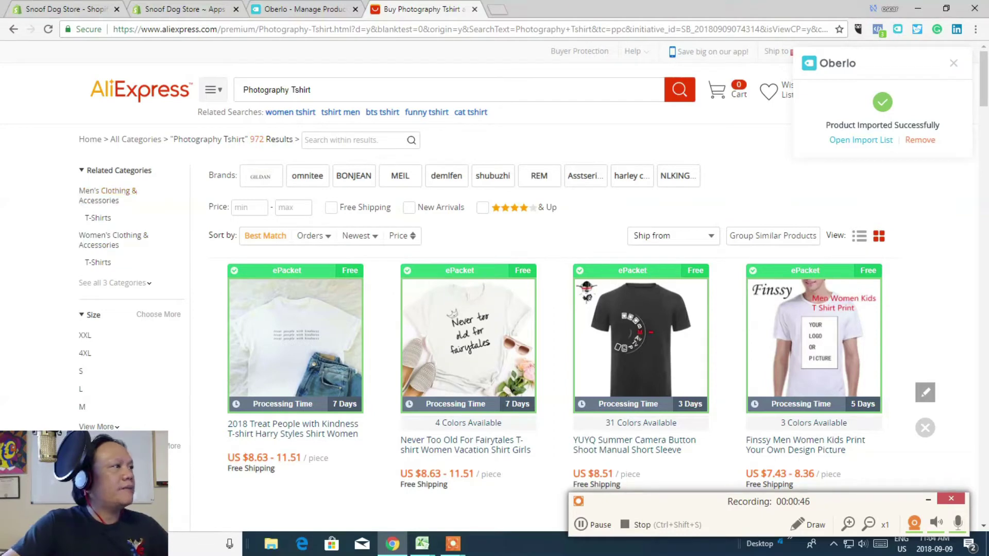
click(133, 283)
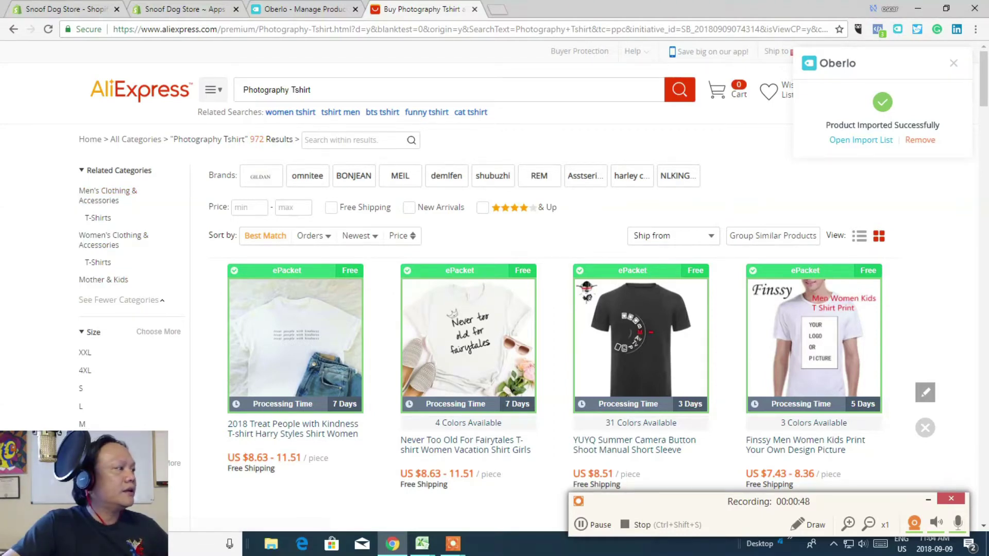
scroll(446, 111, down, 1)
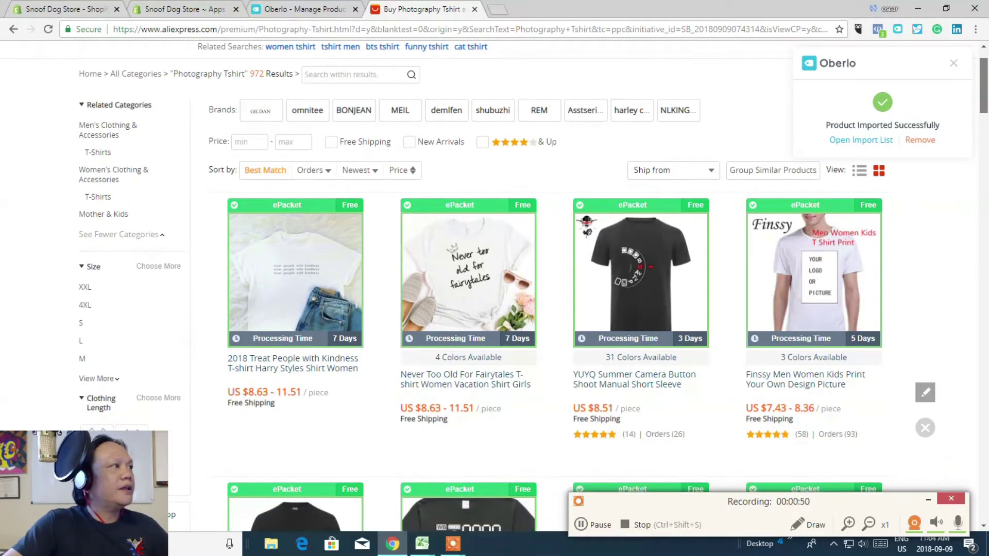
scroll(495, 267, up, 1)
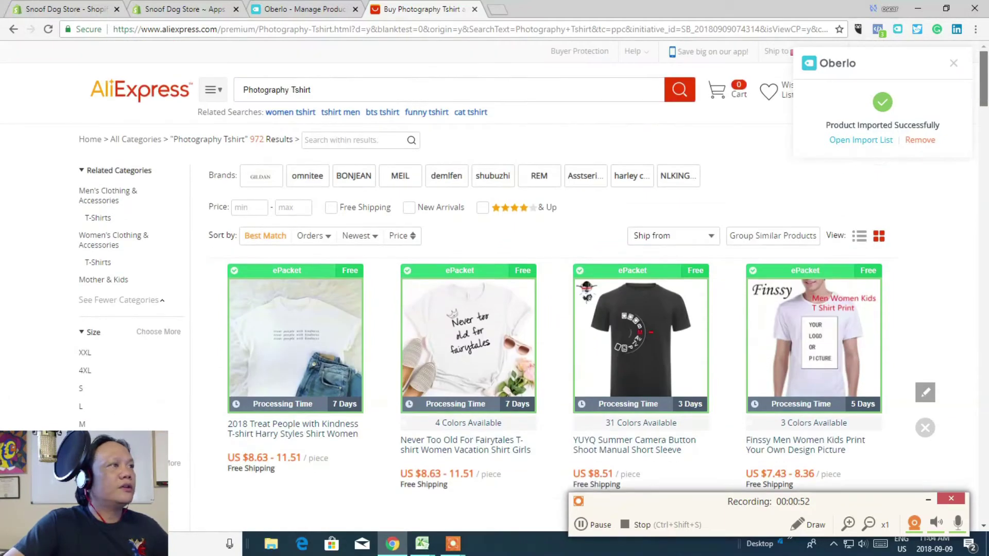
Replace the search with 'dog collar' via the DOG suggestion list
key(BackSpace)
key(BackSpace)
key(BackSpace)
key(BackSpace)
key(BackSpace)
key(BackSpace)
text(D)
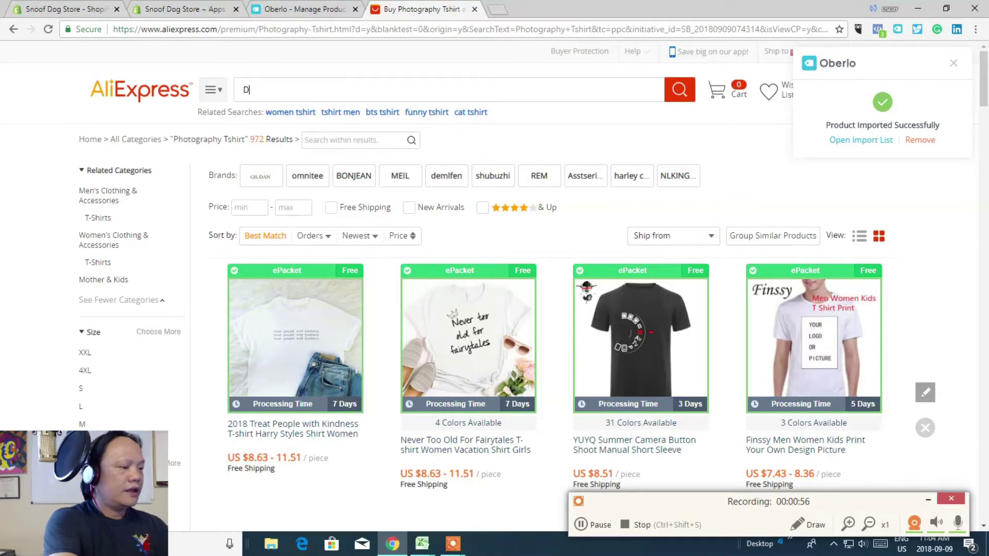
text(OG)
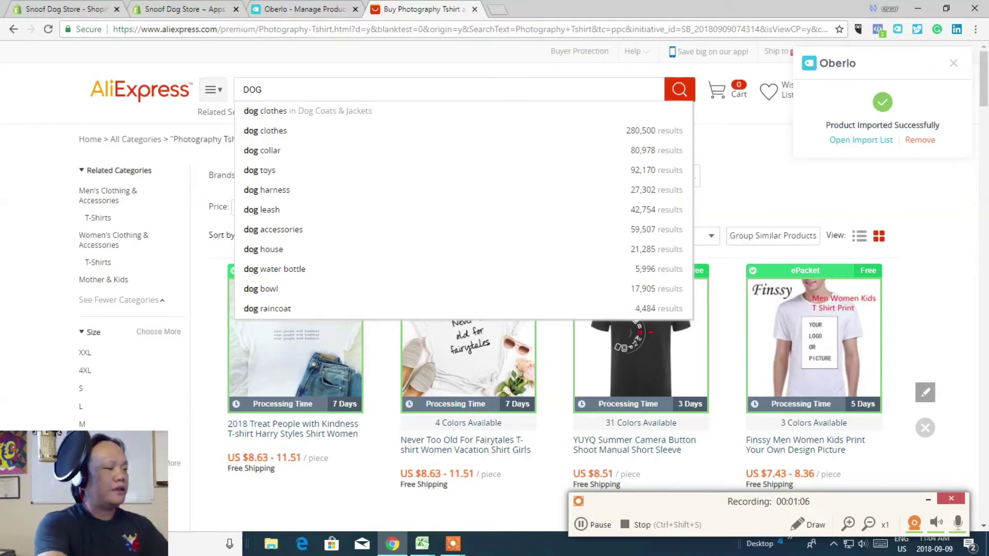
key(Down)
key(Down)
key(Down)
key(Return)
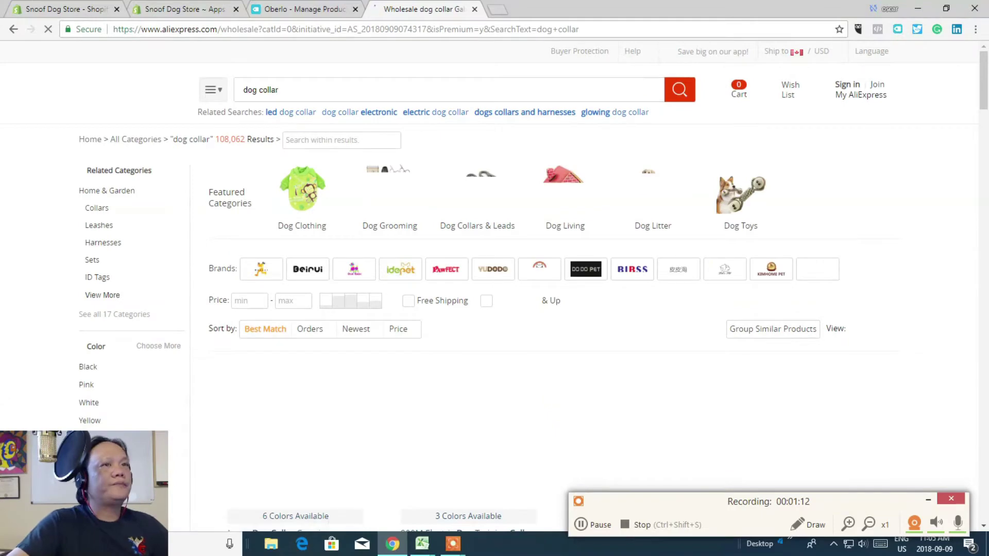
Push the USB charging LED dog collar to the Oberlo import list
scroll(495, 283, down, 3)
scroll(495, 283, down, 3)
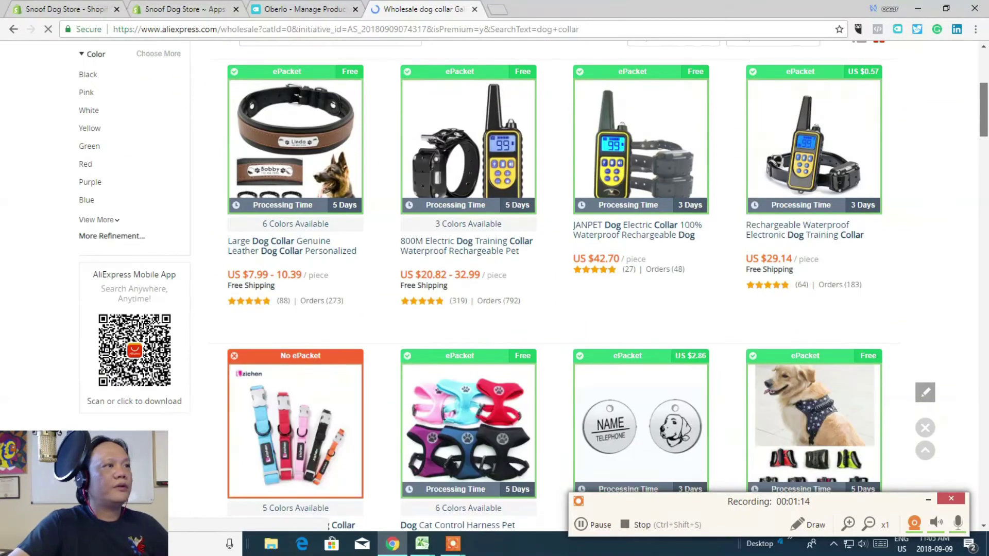
scroll(494, 283, down, 2)
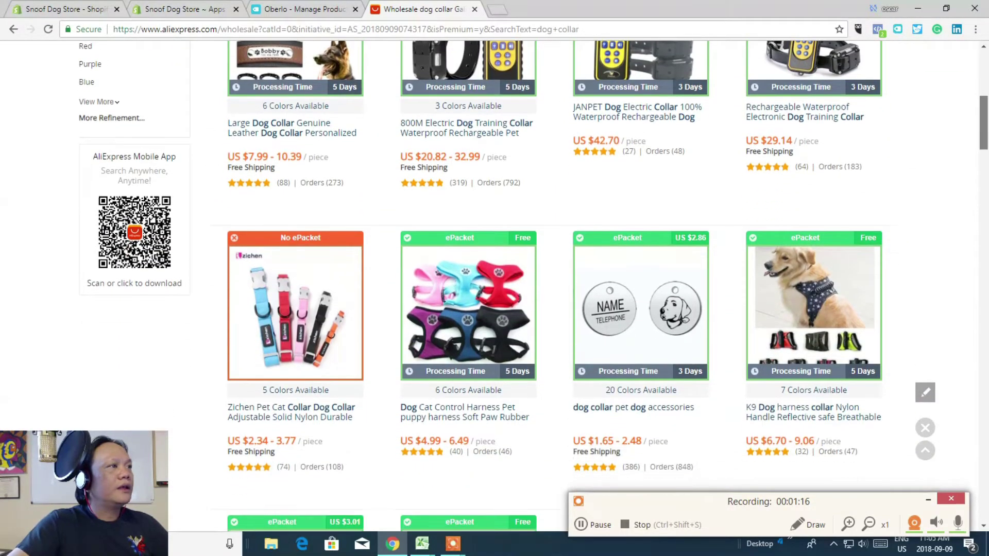
scroll(814, 360, down, 4)
scroll(813, 360, up, 4)
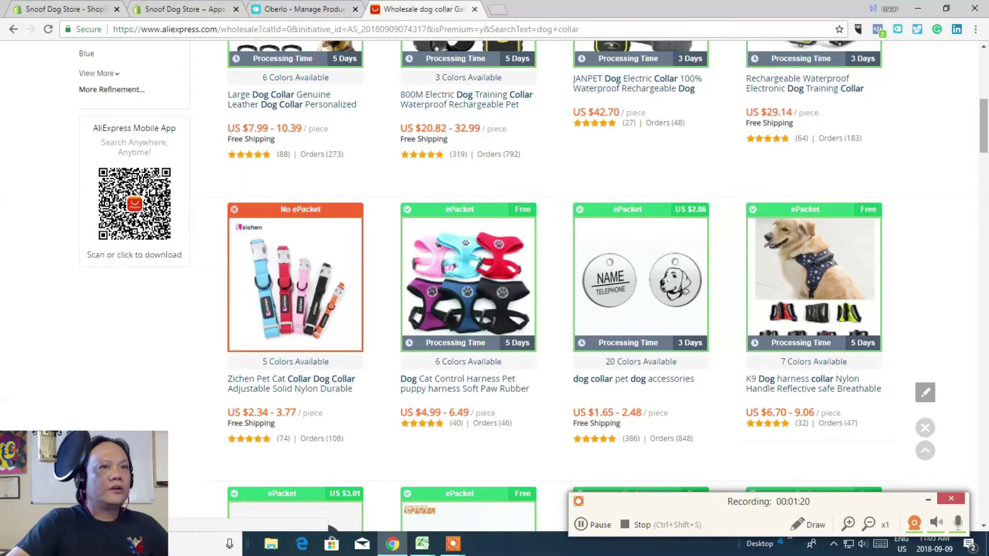
scroll(813, 361, down, 3)
scroll(555, 287, down, 2)
scroll(555, 287, down, 2)
scroll(555, 286, down, 1)
scroll(555, 286, down, 1)
scroll(555, 287, down, 1)
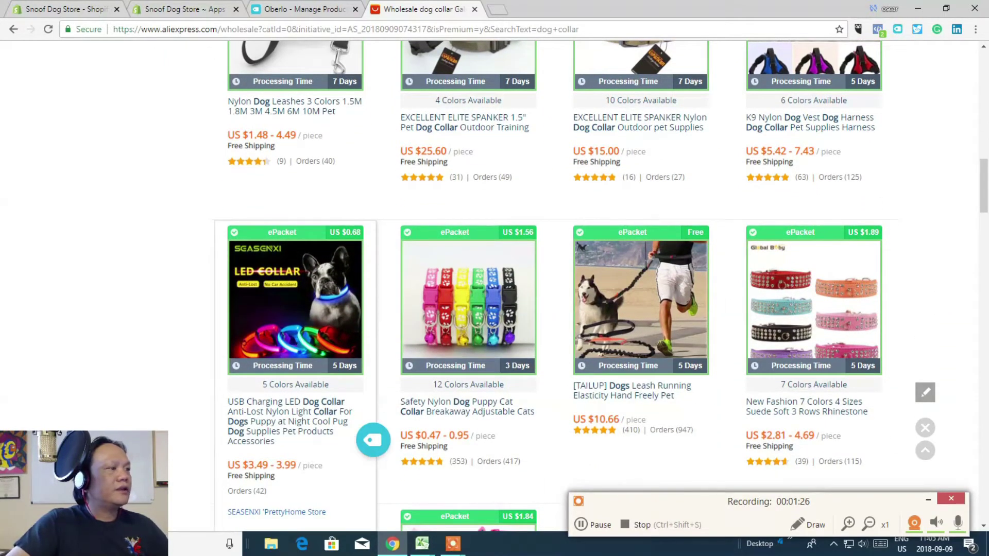
click(372, 440)
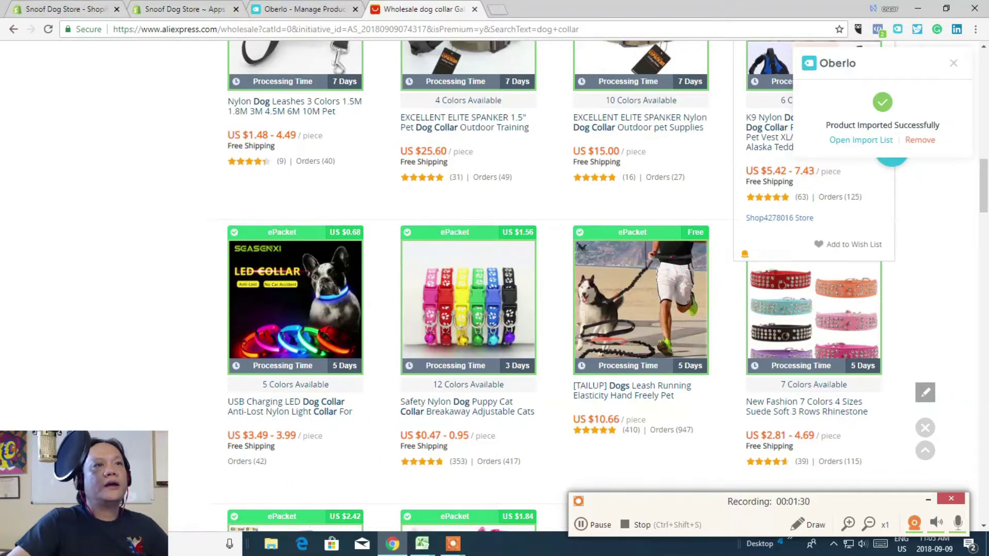
Filter the dog collar results to the Home & Garden category
scroll(494, 283, up, 3)
scroll(495, 283, up, 6)
scroll(494, 283, up, 2)
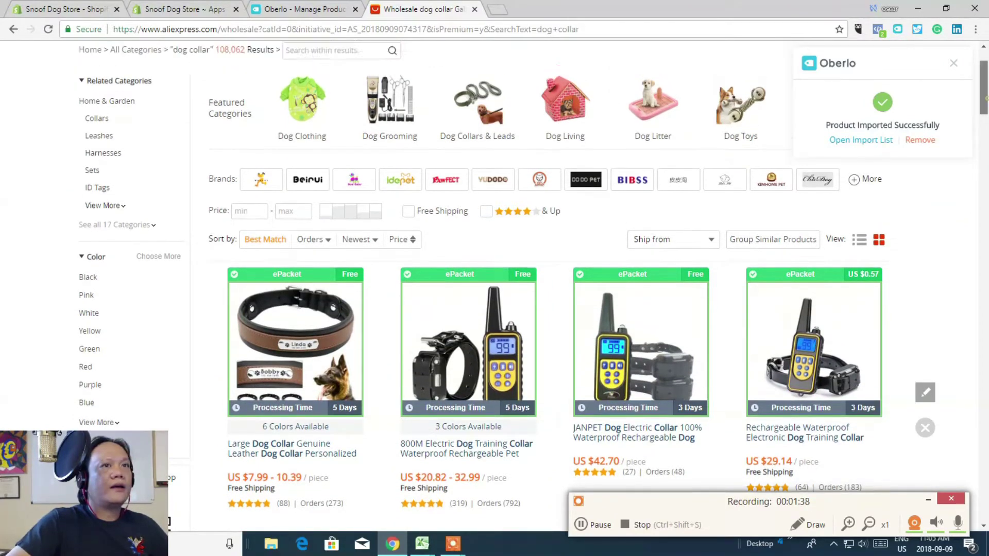
scroll(494, 283, up, 2)
click(107, 191)
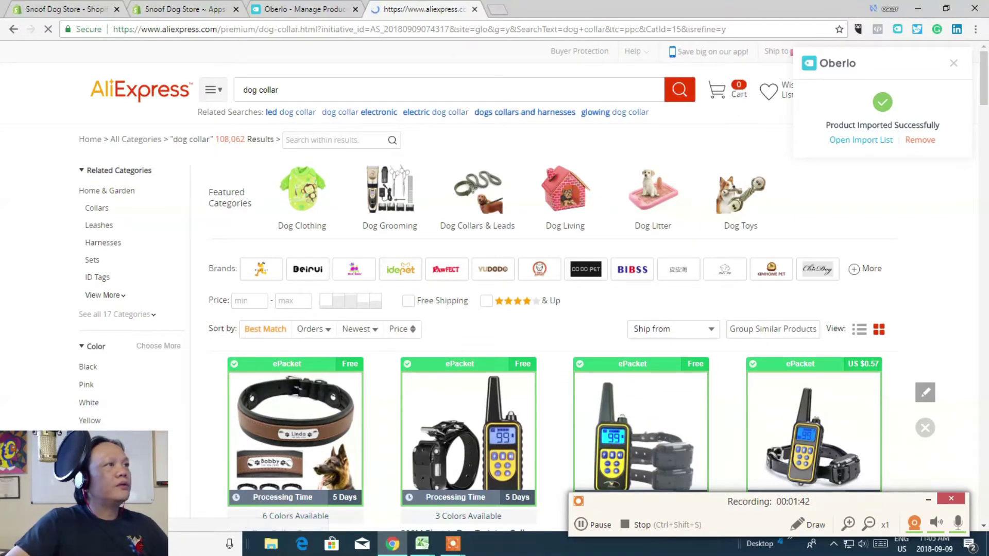
Narrow to Kitchen, Dining & Bar and import the ZHEXIAOHAI toddler harness wrist link to Oberlo
scroll(495, 288, down, 6)
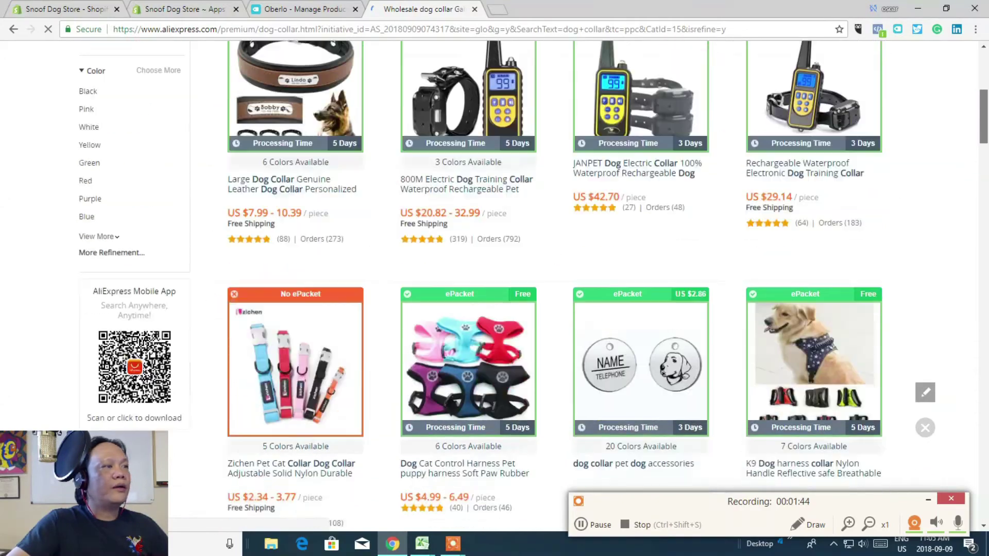
scroll(495, 288, up, 3)
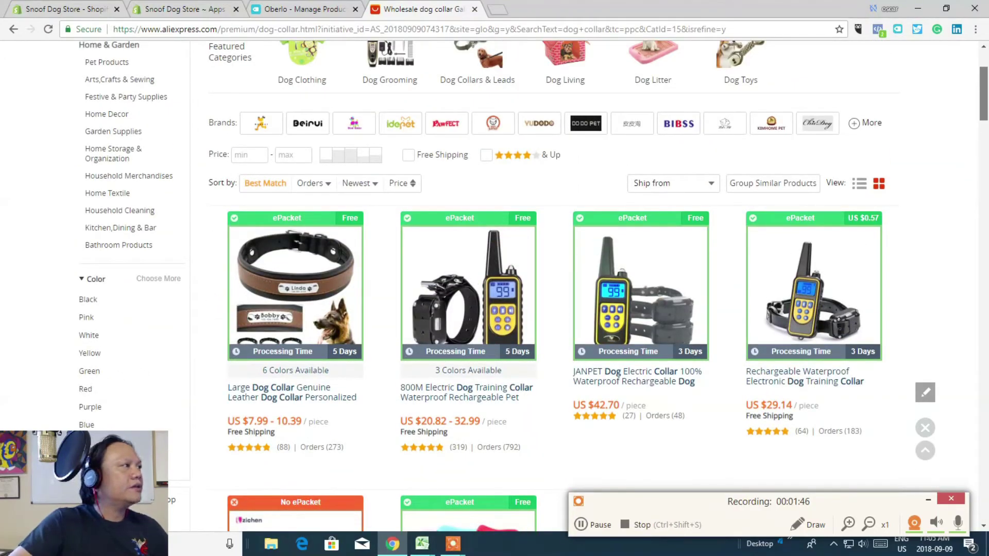
scroll(494, 289, up, 1)
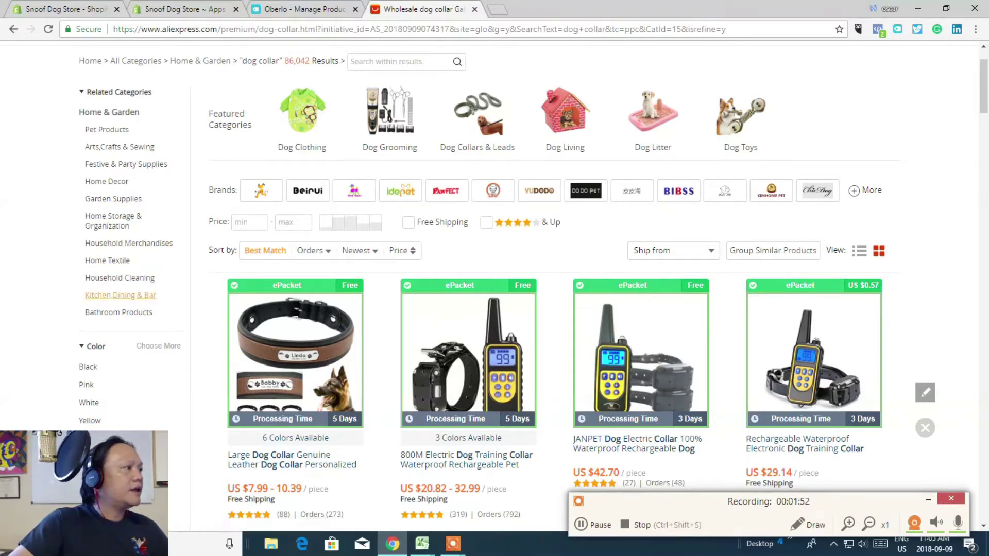
click(120, 295)
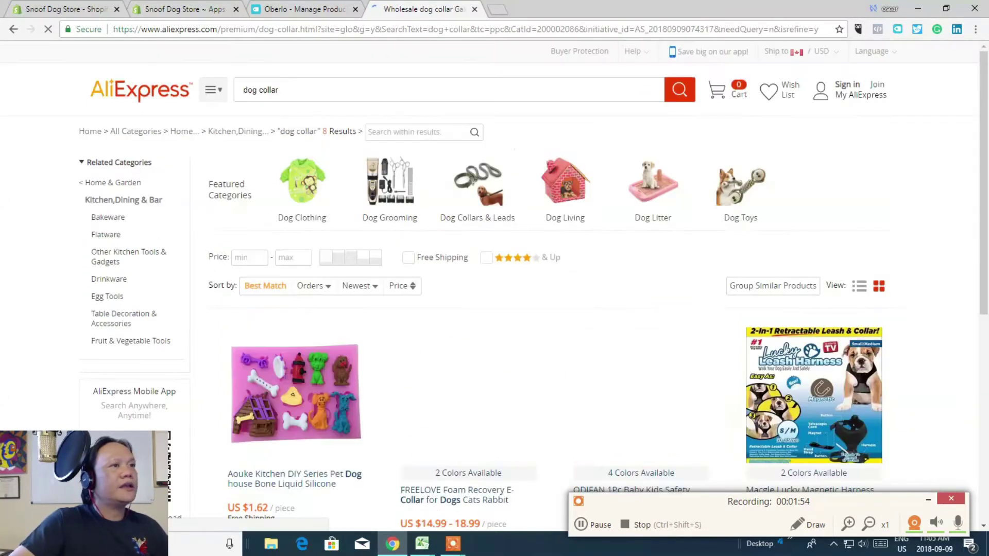
scroll(744, 469, down, 8)
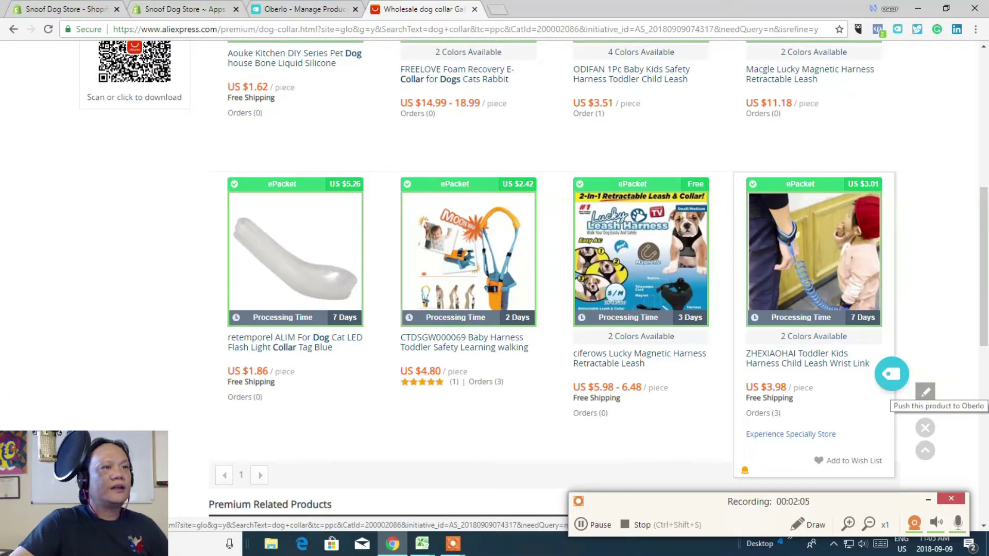
click(925, 393)
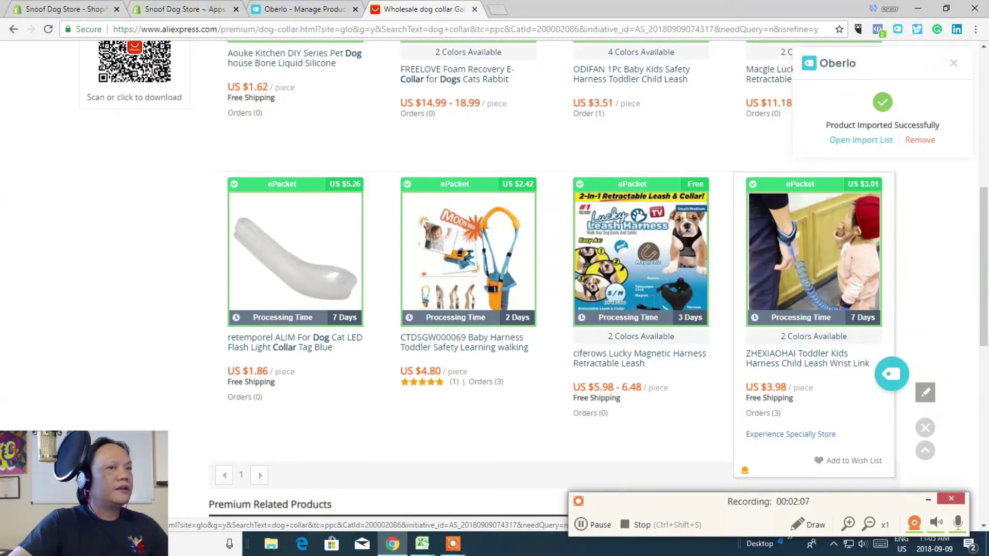
Browse to the iPhone X phone cases category
scroll(515, 283, down, 1)
scroll(515, 283, down, 3)
scroll(515, 284, down, 1)
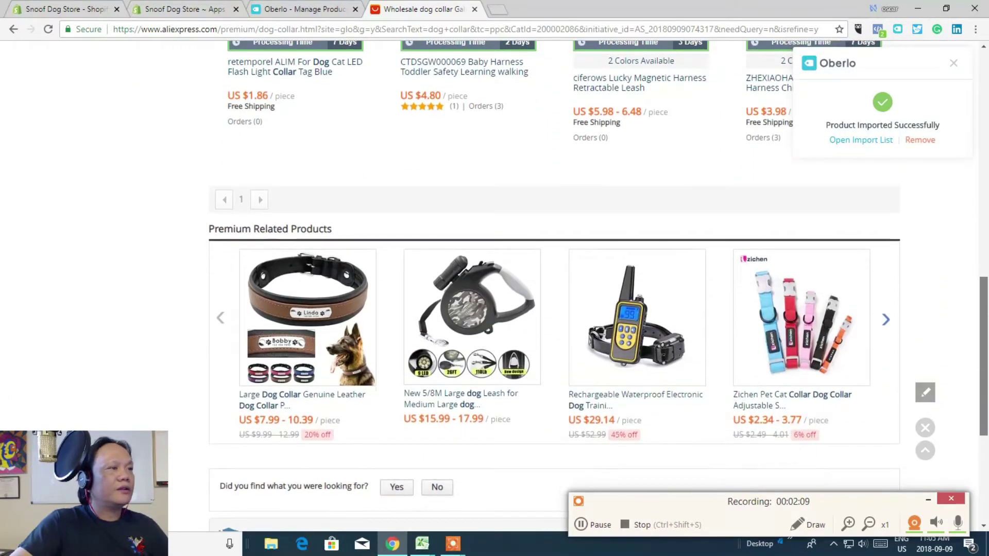
scroll(494, 283, down, 2)
scroll(494, 283, down, 2)
scroll(494, 284, up, 10)
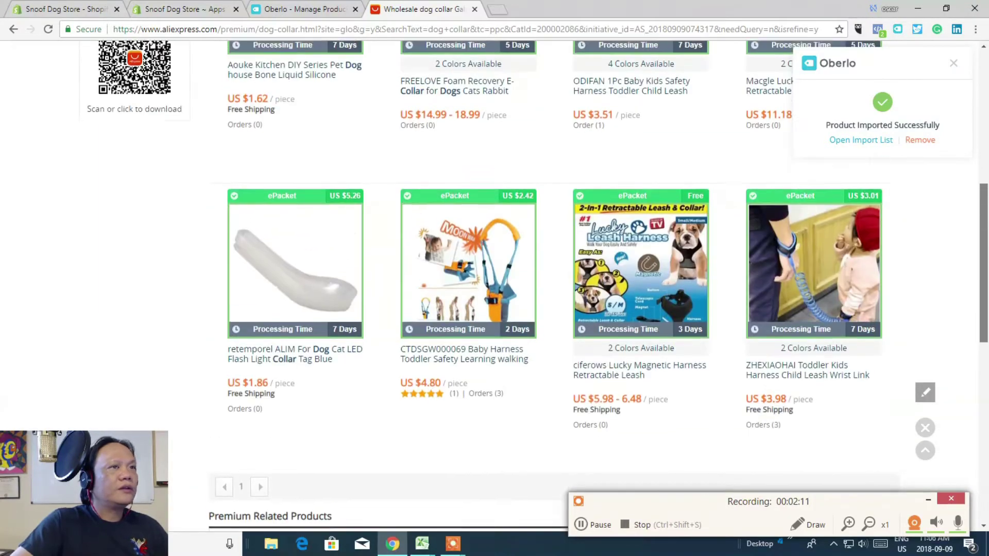
scroll(469, 360, up, 1)
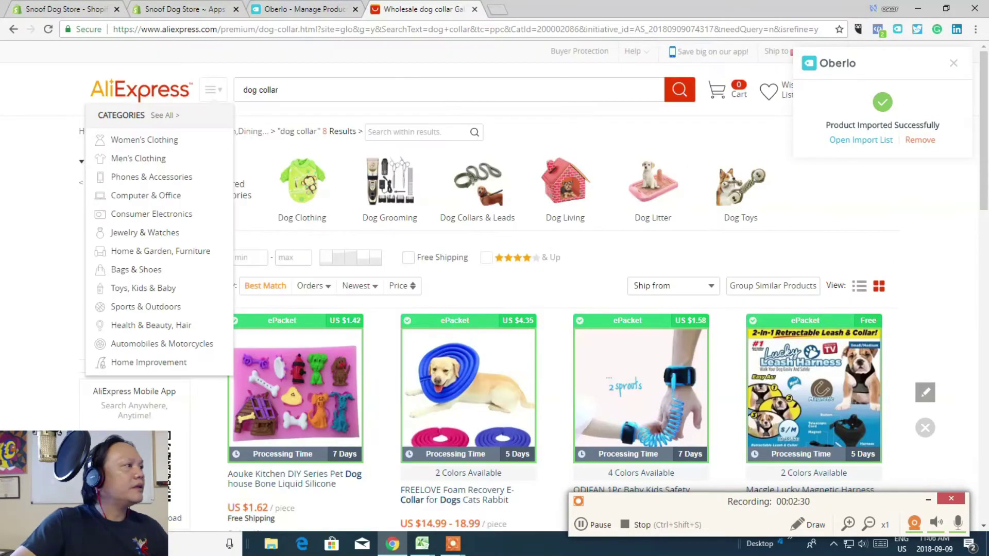
mouse_move(138, 158)
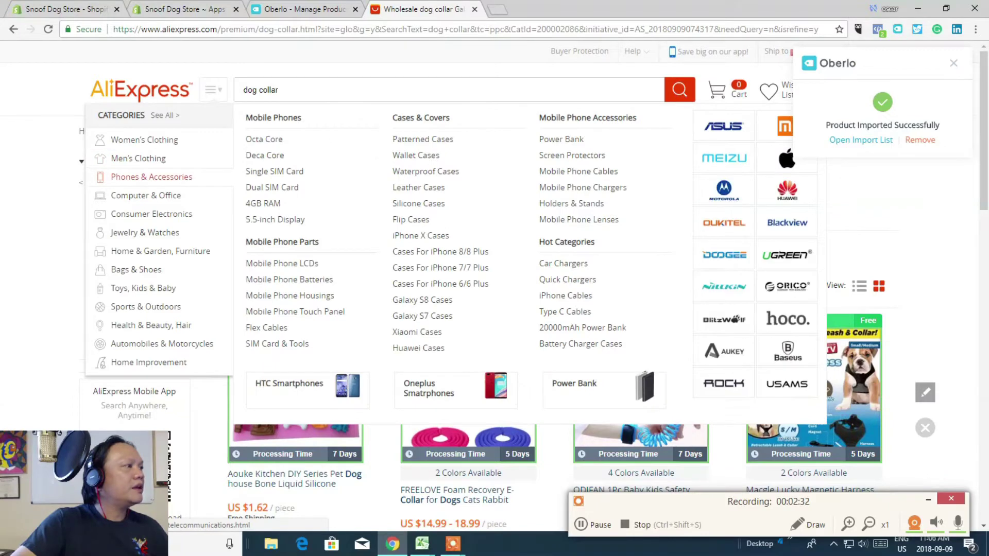
click(420, 236)
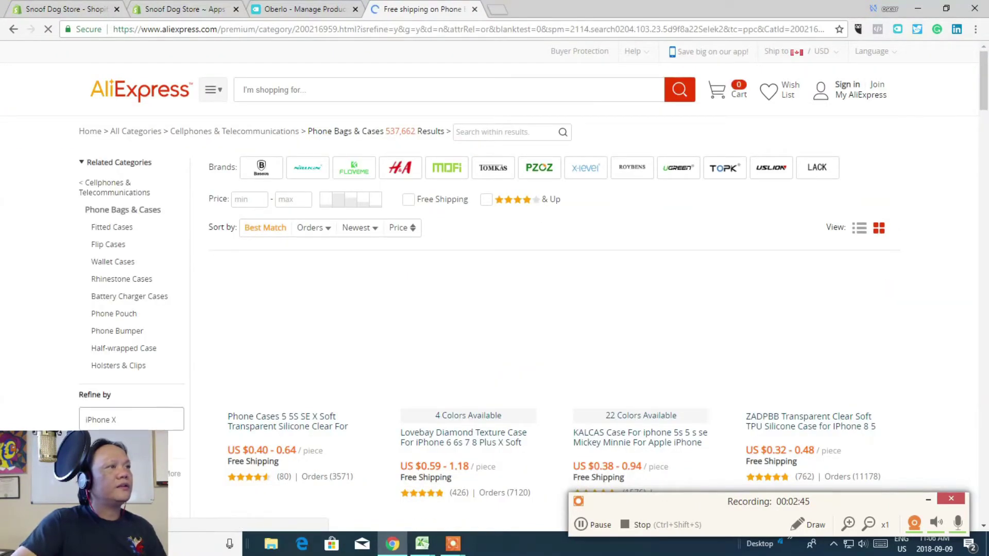
Import the pwtutu 3D Cartoon pocket cat phone cover into Oberlo
scroll(813, 309, down, 3)
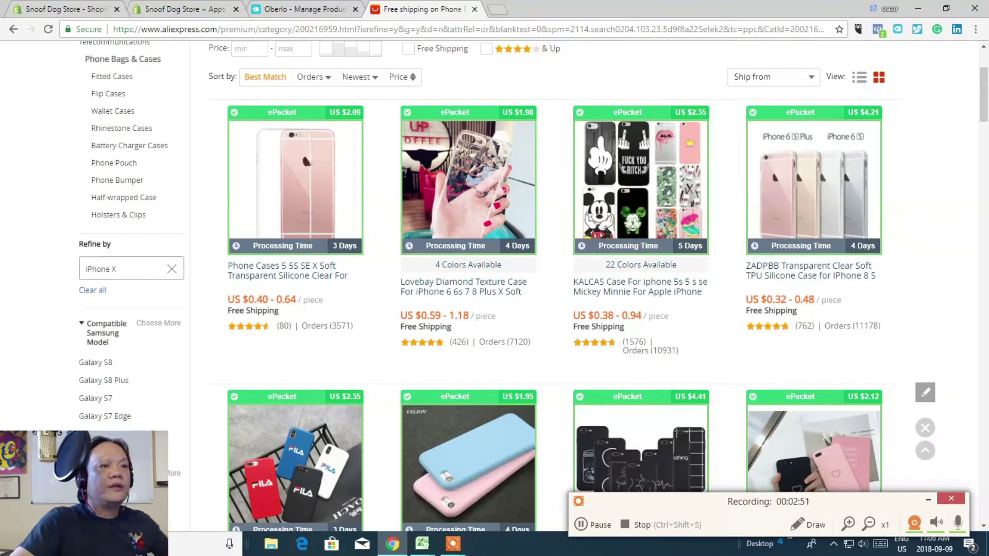
scroll(534, 286, down, 1)
scroll(534, 286, down, 5)
scroll(533, 286, down, 1)
scroll(534, 286, down, 2)
scroll(533, 286, down, 4)
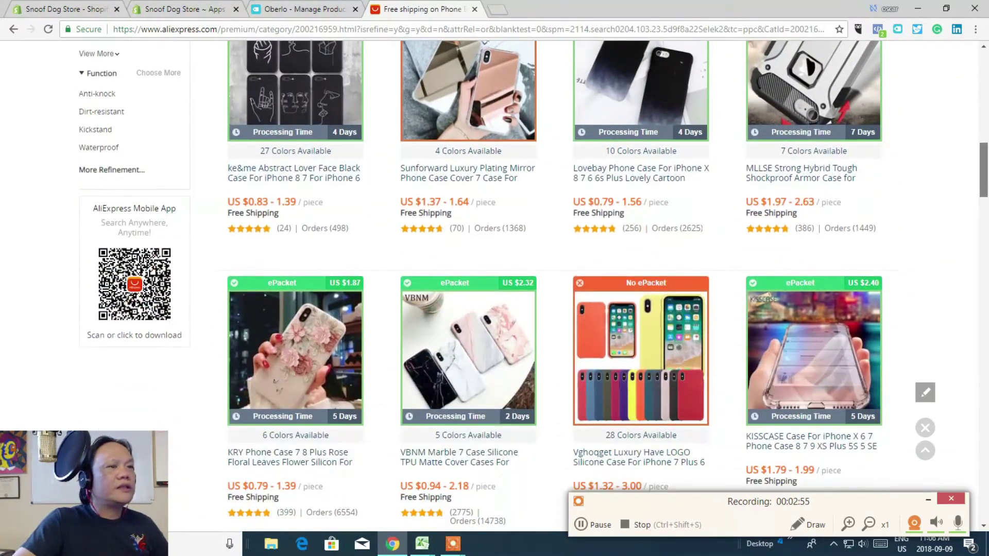
scroll(533, 286, down, 1)
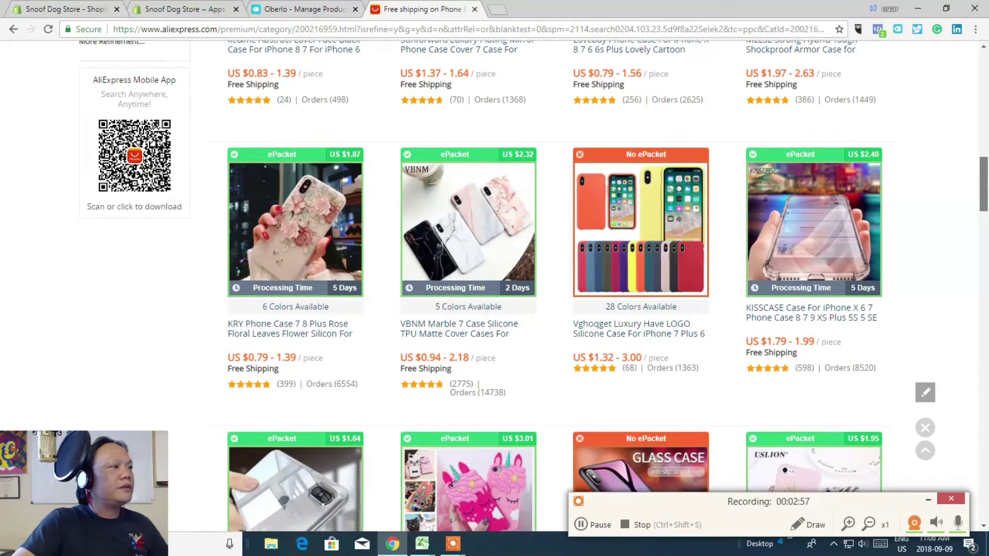
scroll(480, 285, down, 3)
scroll(495, 286, down, 2)
scroll(495, 286, down, 4)
scroll(494, 286, down, 1)
scroll(813, 289, down, 1)
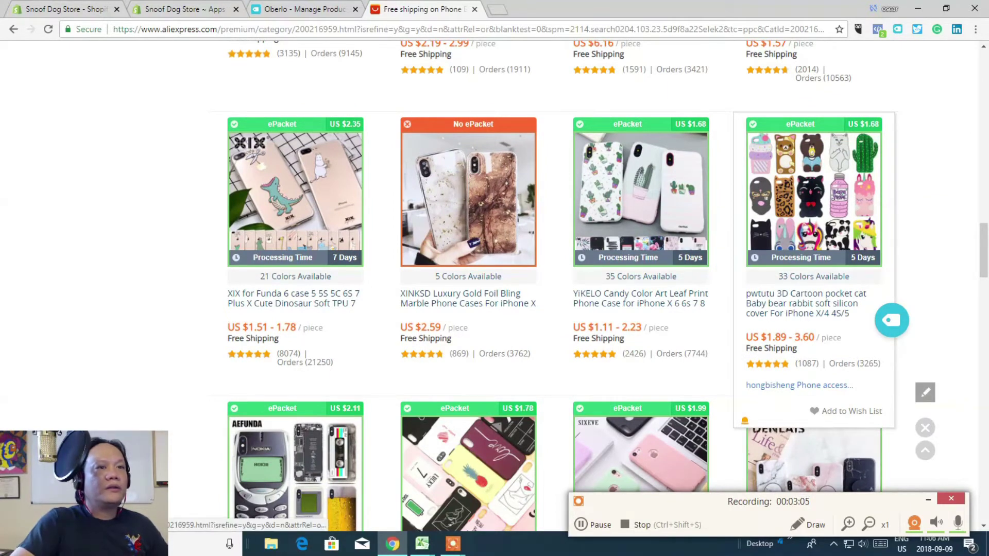
click(891, 320)
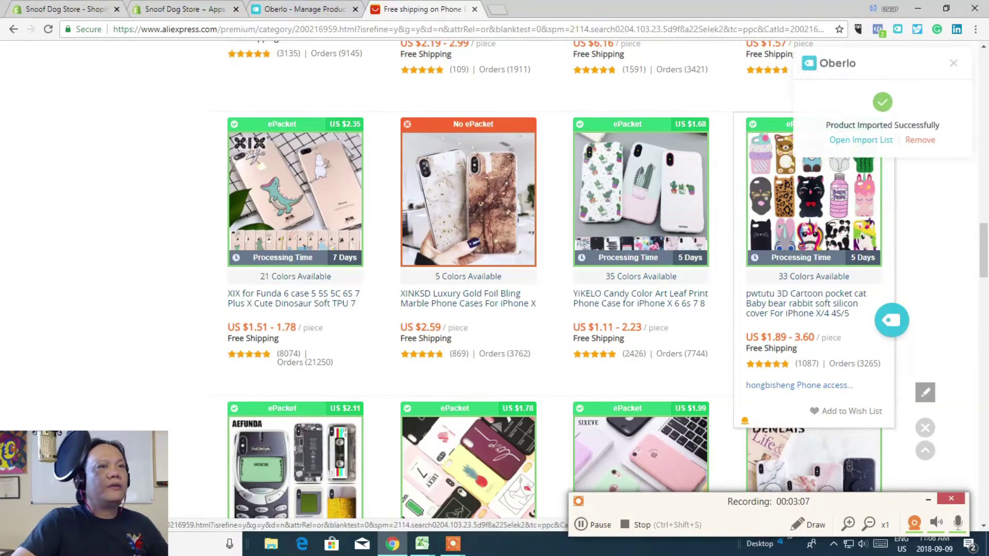
scroll(607, 286, down, 9)
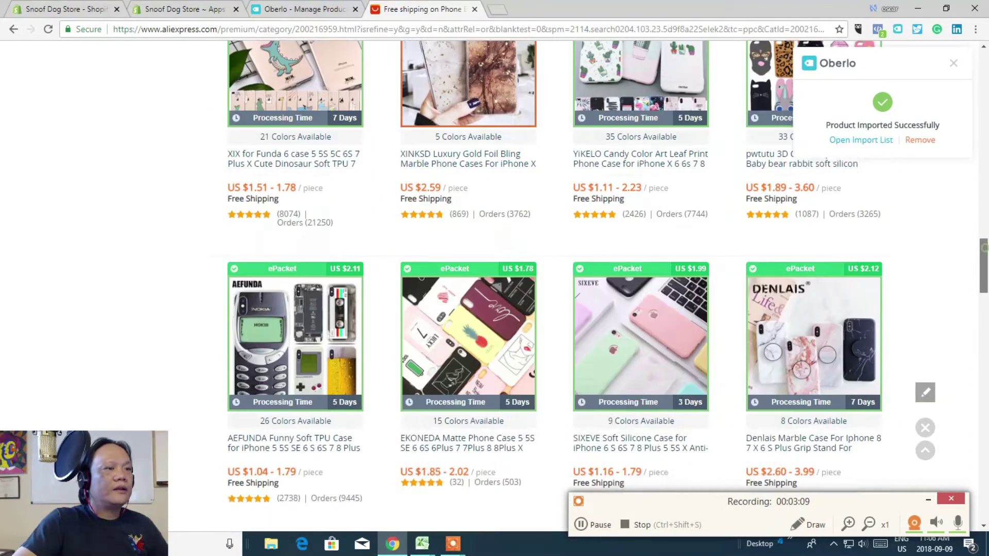
scroll(608, 287, down, 3)
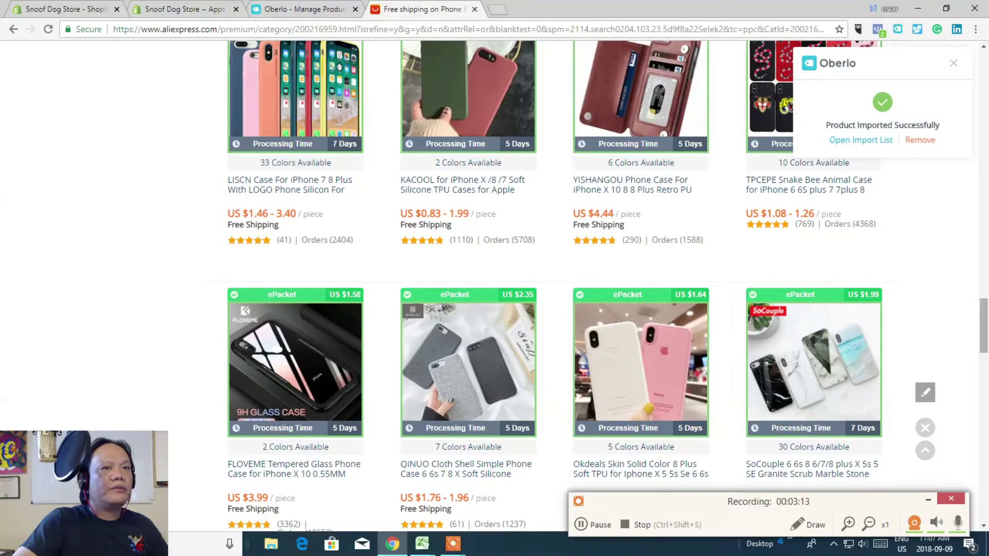
scroll(495, 287, up, 15)
scroll(494, 286, up, 5)
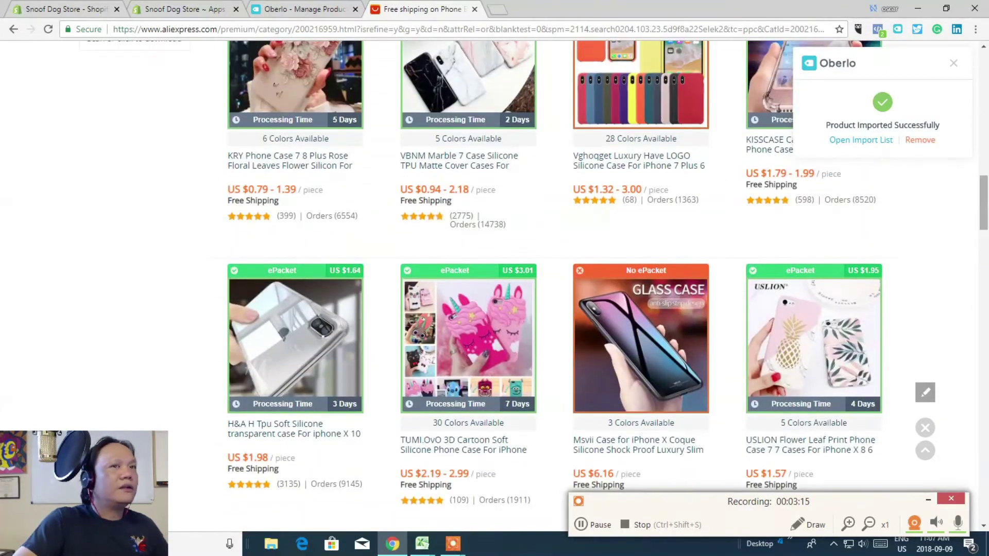
scroll(494, 286, up, 10)
scroll(495, 287, up, 3)
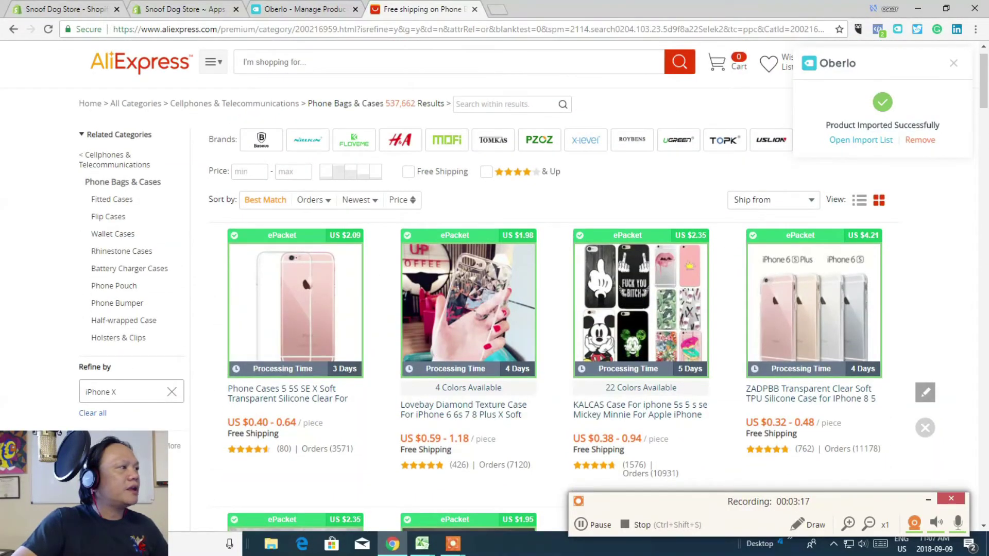
mouse_move(213, 62)
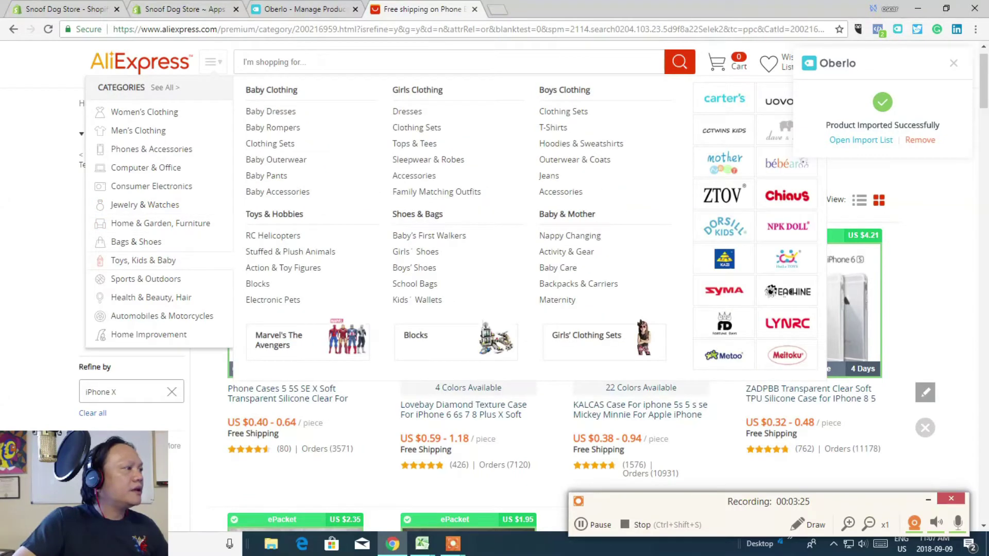
mouse_move(145, 279)
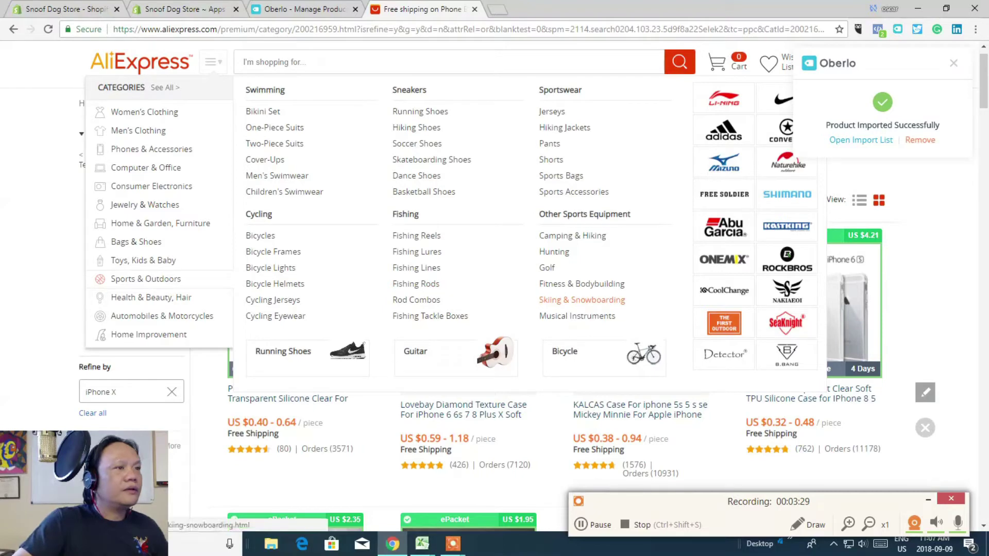
Open the Golf category and import the Golf Ball Makers set into Oberlo
click(547, 268)
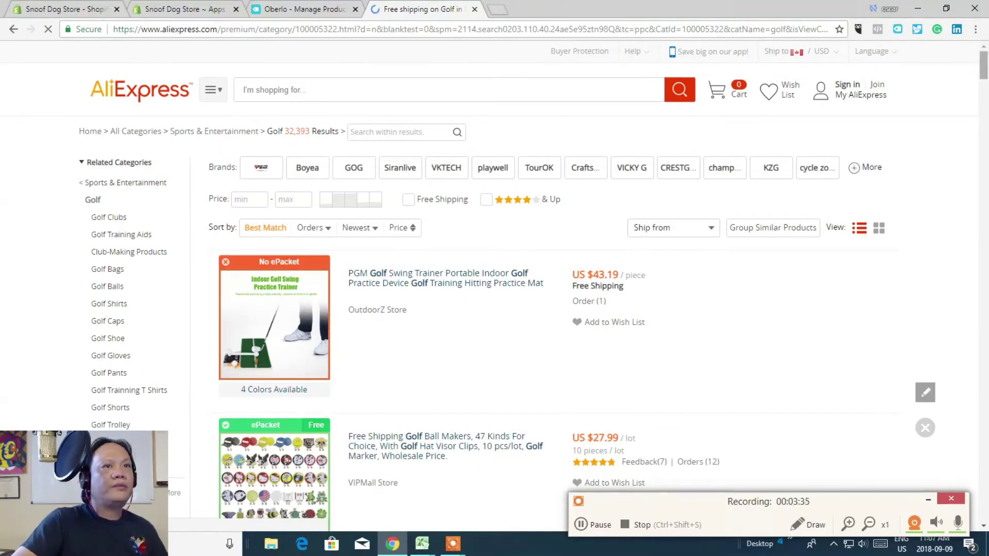
scroll(515, 283, down, 7)
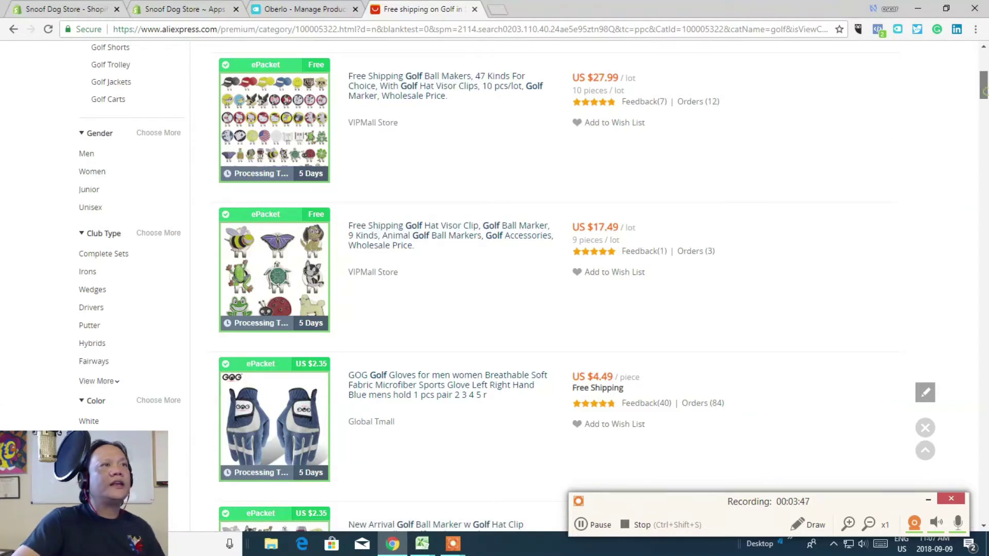
scroll(292, 259, up, 3)
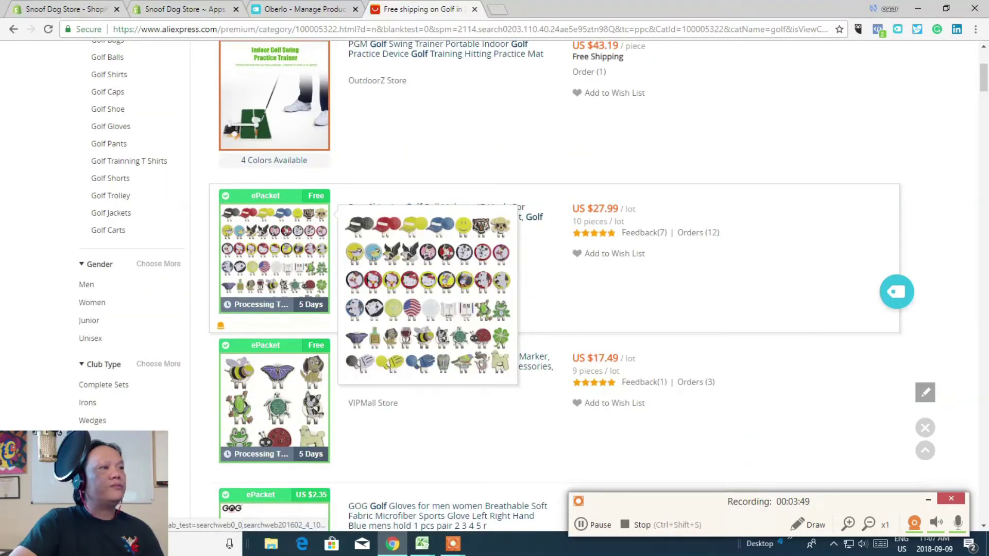
click(896, 291)
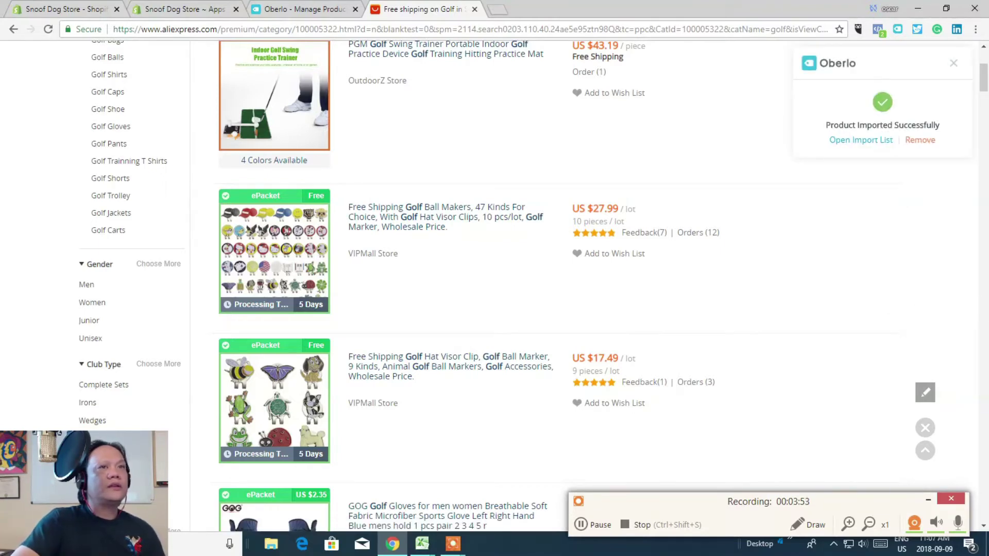
Open the Watches category listings
scroll(494, 289, down, 2)
scroll(494, 289, up, 2)
scroll(495, 289, up, 5)
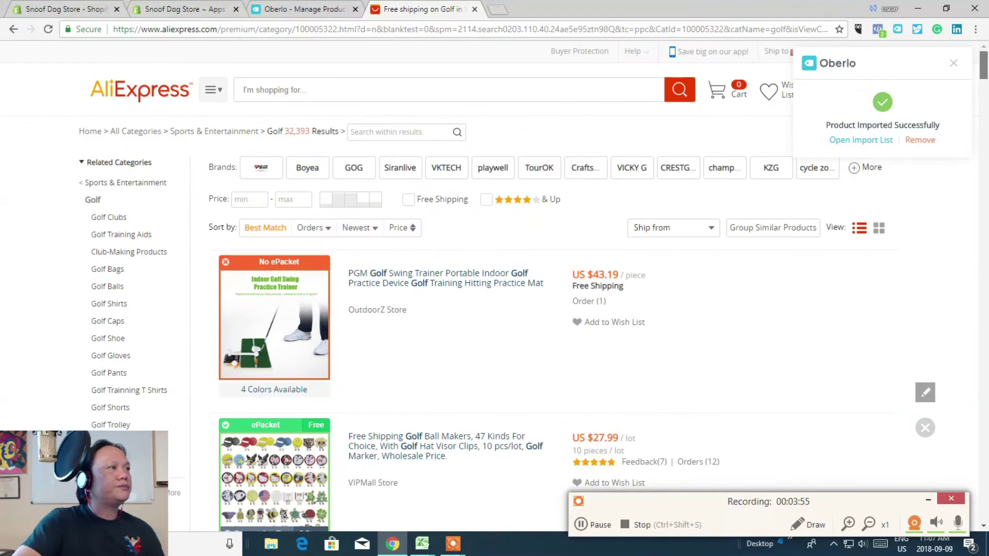
mouse_move(214, 90)
click(163, 233)
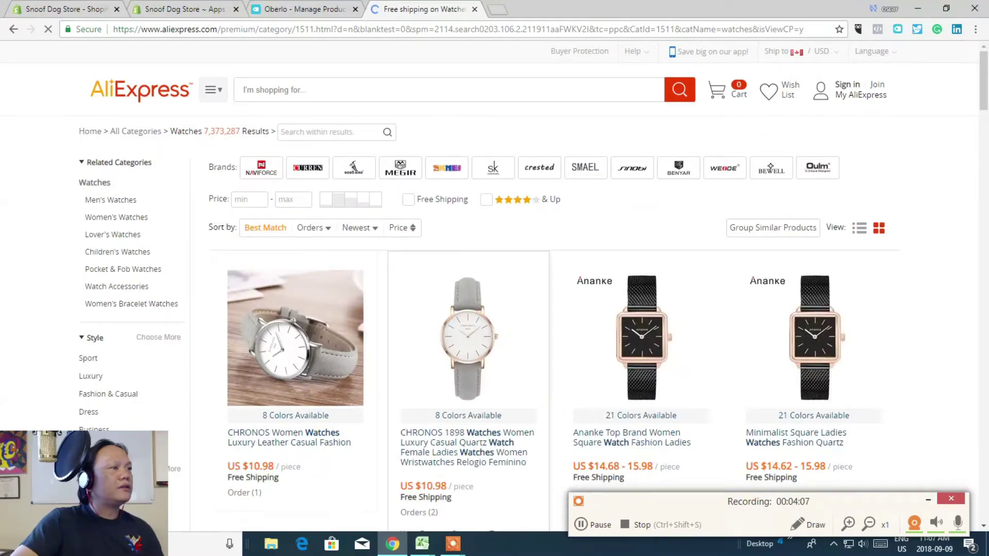
Import the Men Sports waterproof military digital quartz watch into Oberlo, then switch to Oberlo
scroll(481, 285, down, 10)
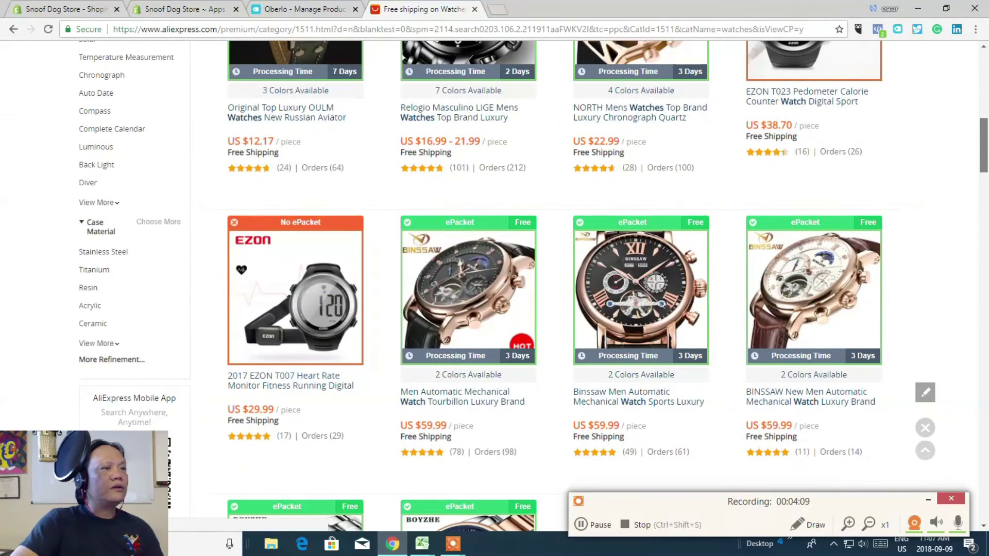
scroll(481, 286, down, 5)
scroll(608, 286, down, 7)
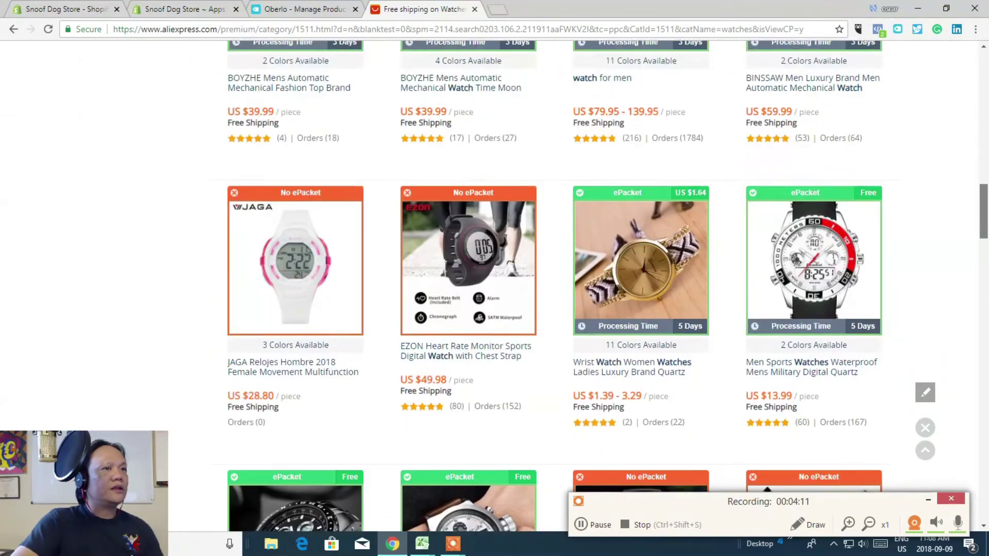
scroll(608, 285, up, 1)
scroll(608, 286, down, 1)
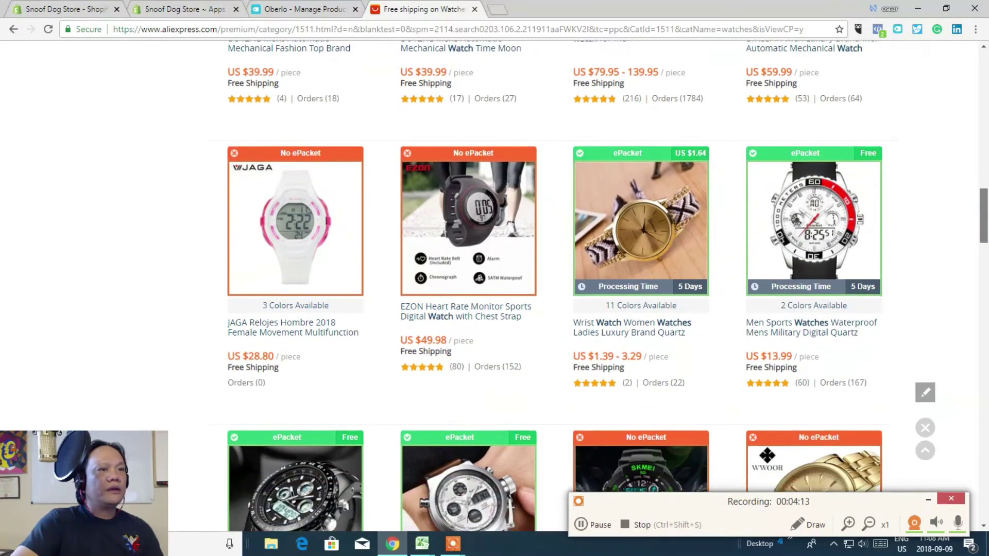
scroll(608, 286, down, 1)
scroll(608, 286, down, 1)
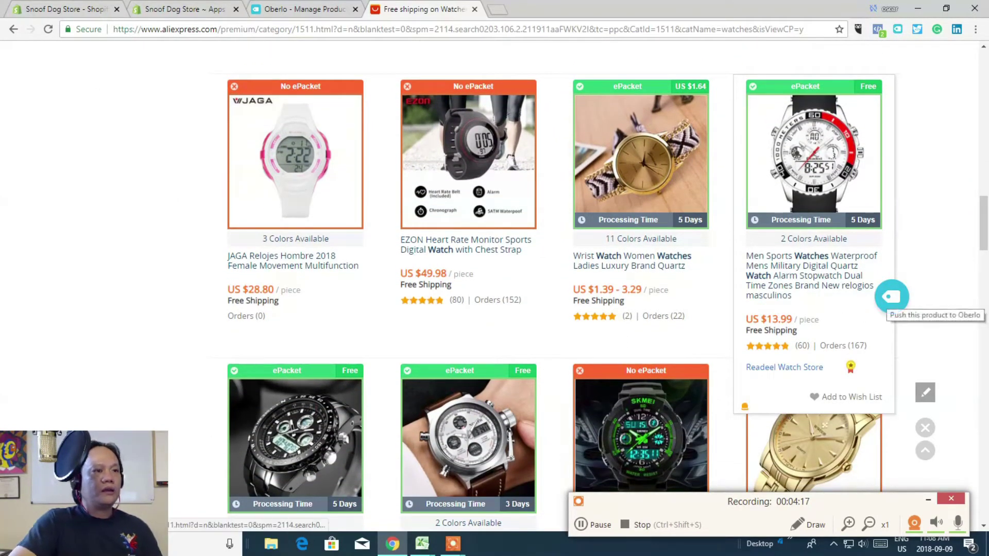
click(891, 296)
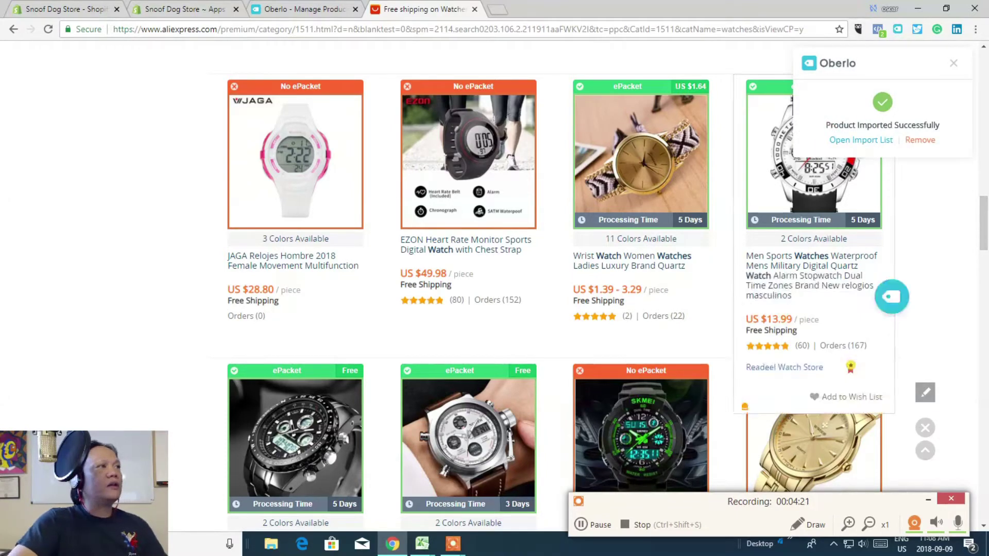
click(315, 9)
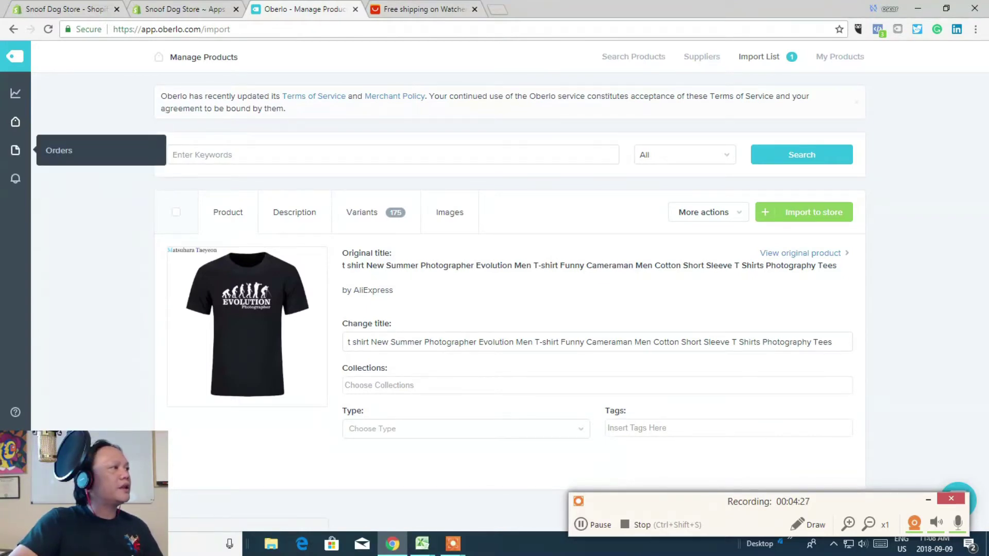
Return to Oberlo's 7-product Import List and locate the Men Sports watch card
click(77, 121)
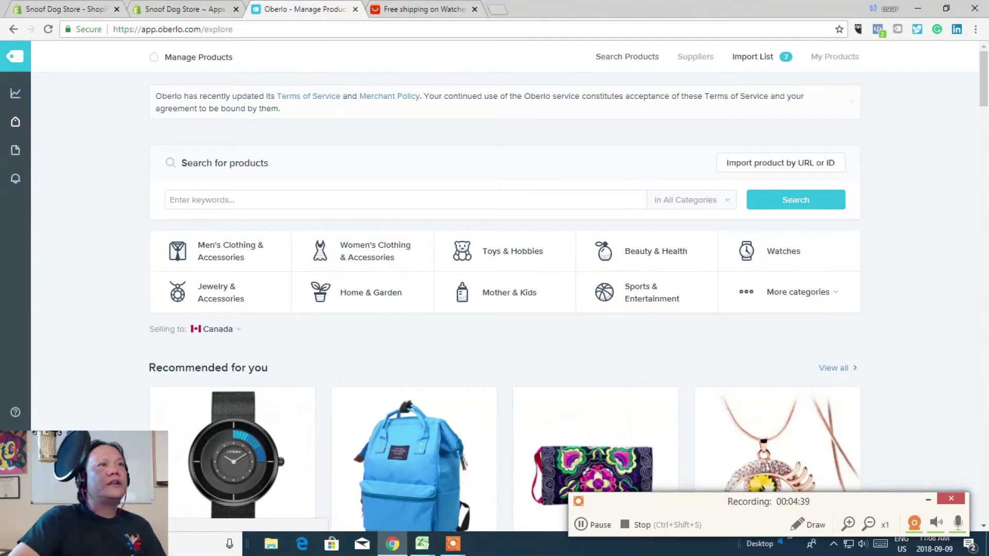
click(752, 56)
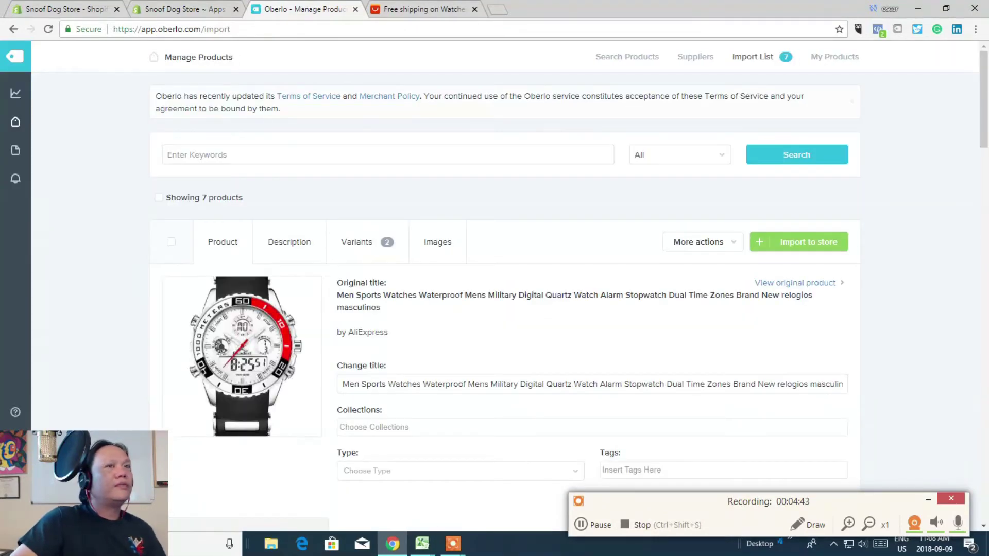
scroll(505, 304, down, 4)
scroll(504, 304, down, 2)
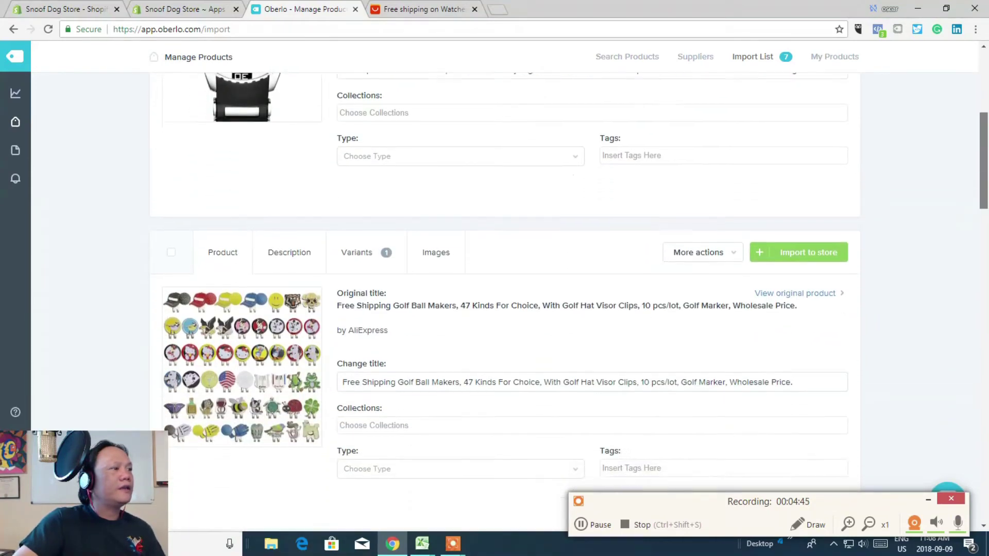
scroll(505, 304, down, 4)
scroll(504, 304, down, 2)
scroll(504, 303, down, 2)
scroll(505, 304, down, 3)
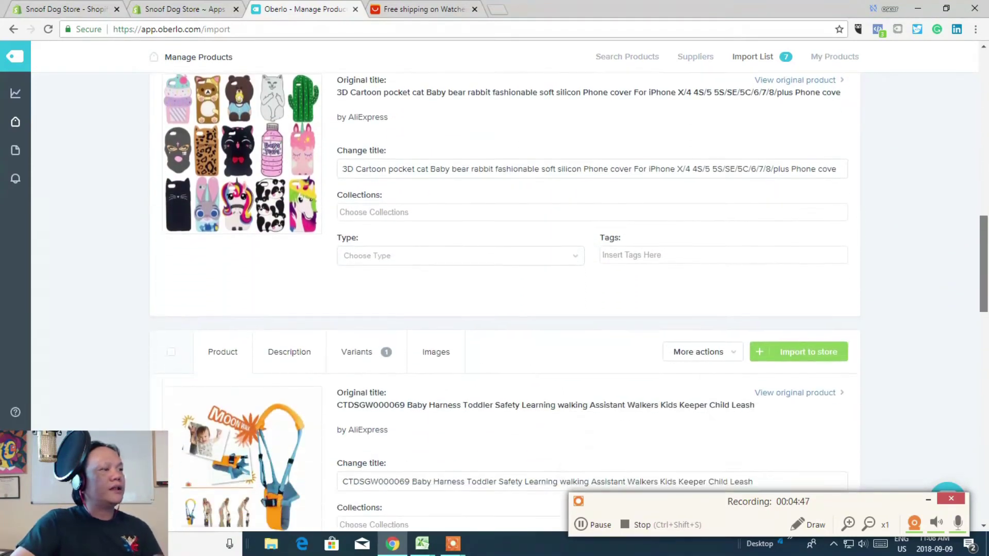
scroll(505, 304, down, 3)
scroll(505, 304, down, 3)
scroll(505, 303, down, 3)
scroll(504, 304, down, 1)
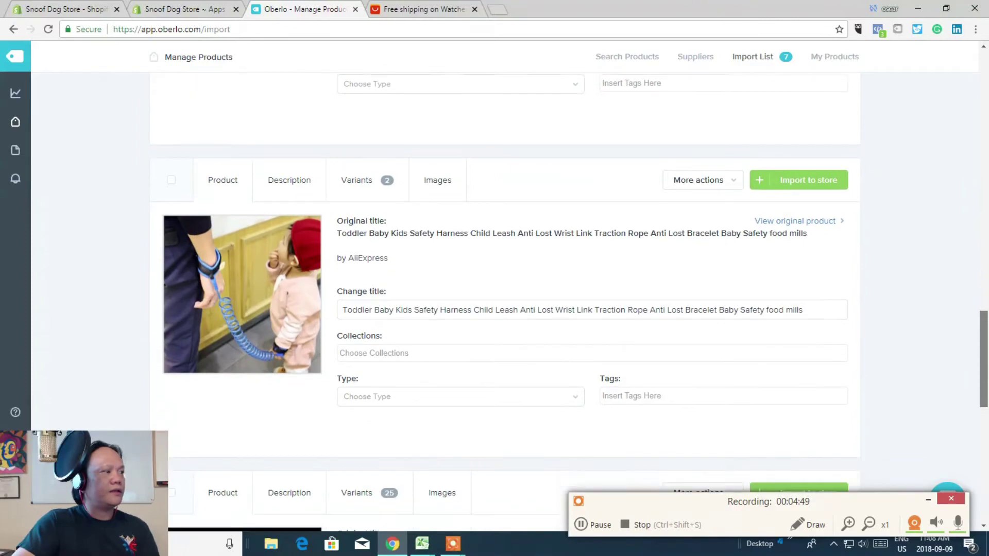
scroll(504, 304, down, 2)
scroll(504, 304, down, 2)
scroll(504, 304, down, 1)
scroll(504, 304, down, 3)
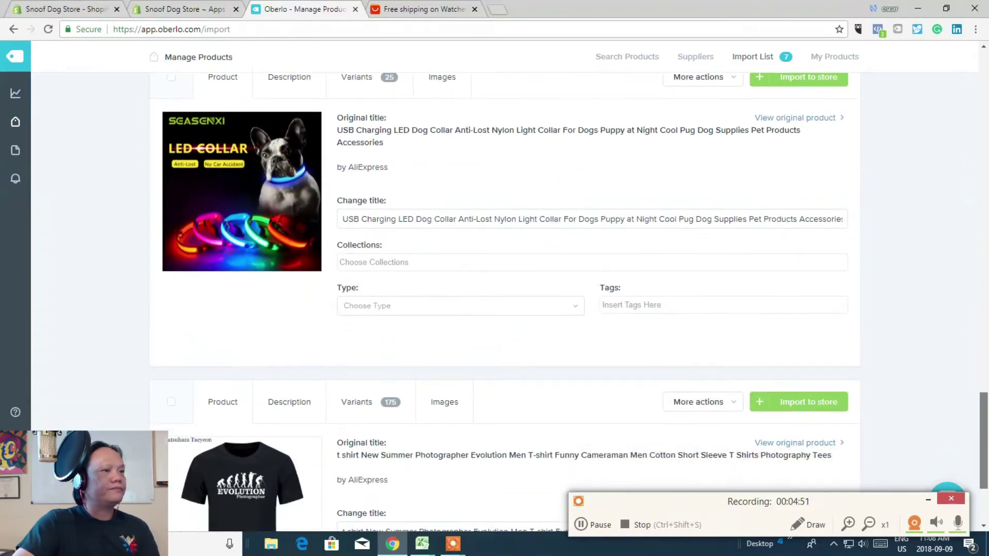
scroll(505, 304, down, 1)
scroll(505, 304, up, 9)
scroll(504, 304, up, 6)
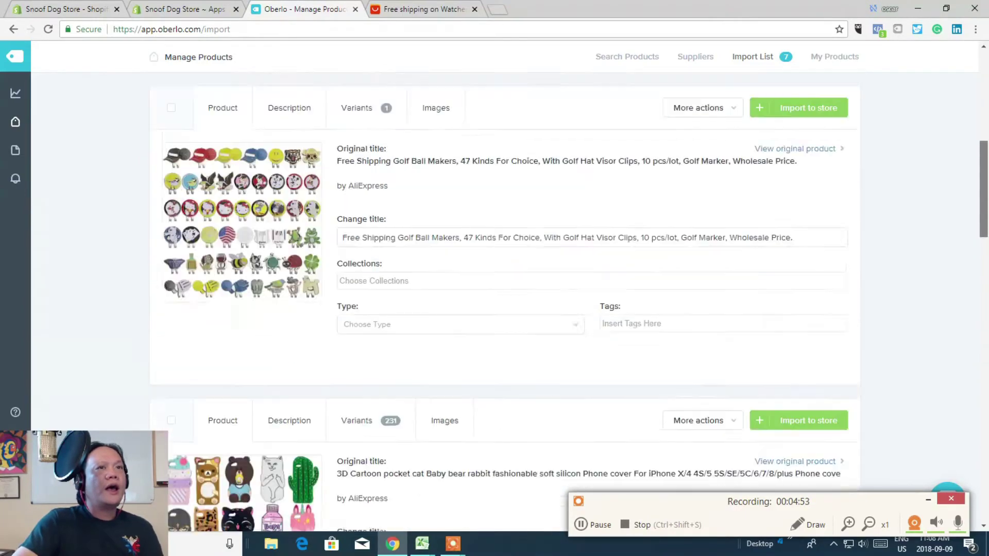
scroll(504, 304, up, 15)
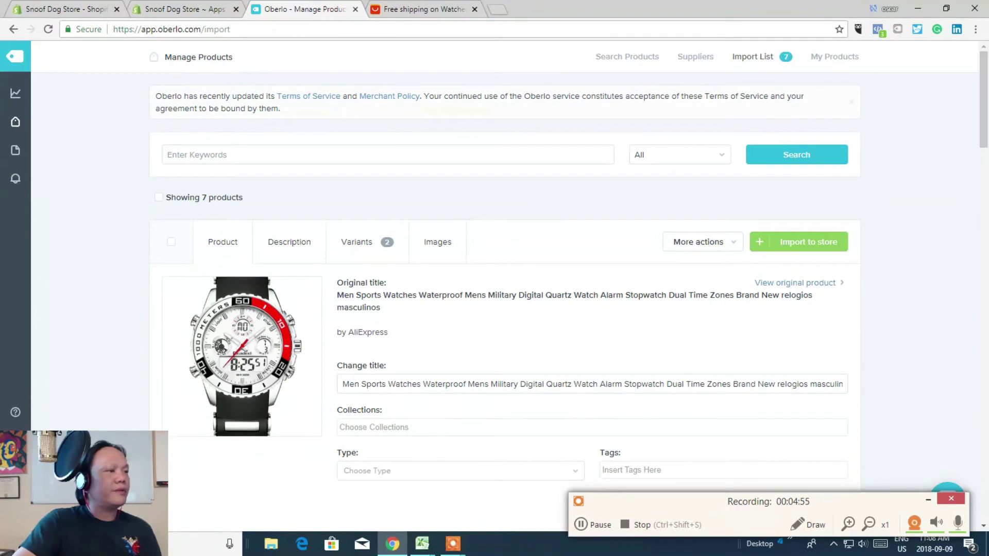
scroll(504, 304, down, 2)
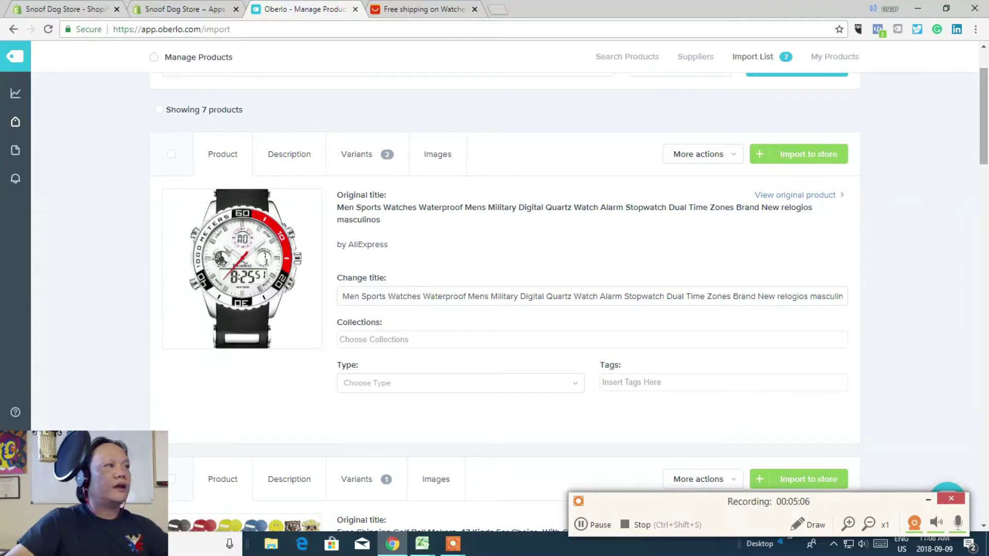
scroll(505, 303, down, 1)
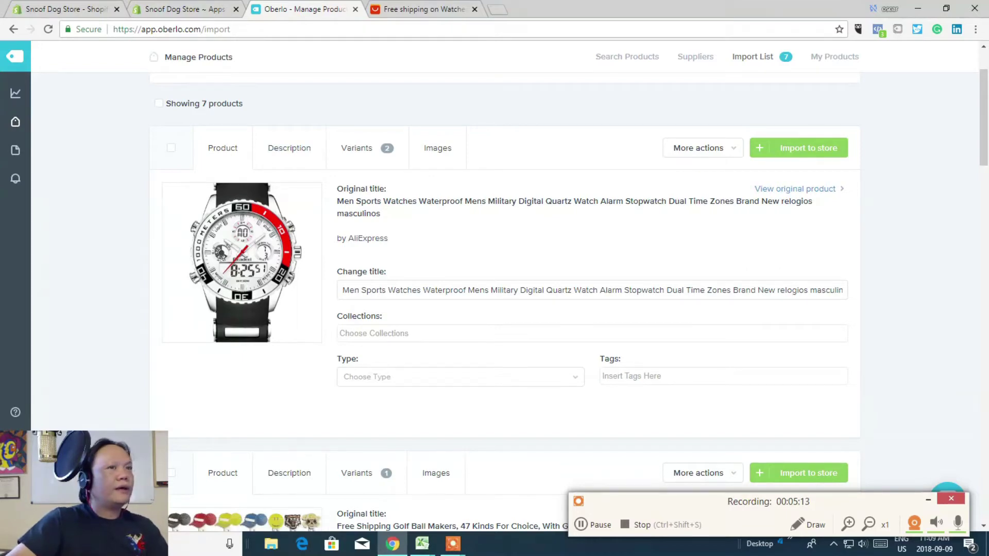
scroll(505, 304, up, 2)
scroll(505, 303, down, 2)
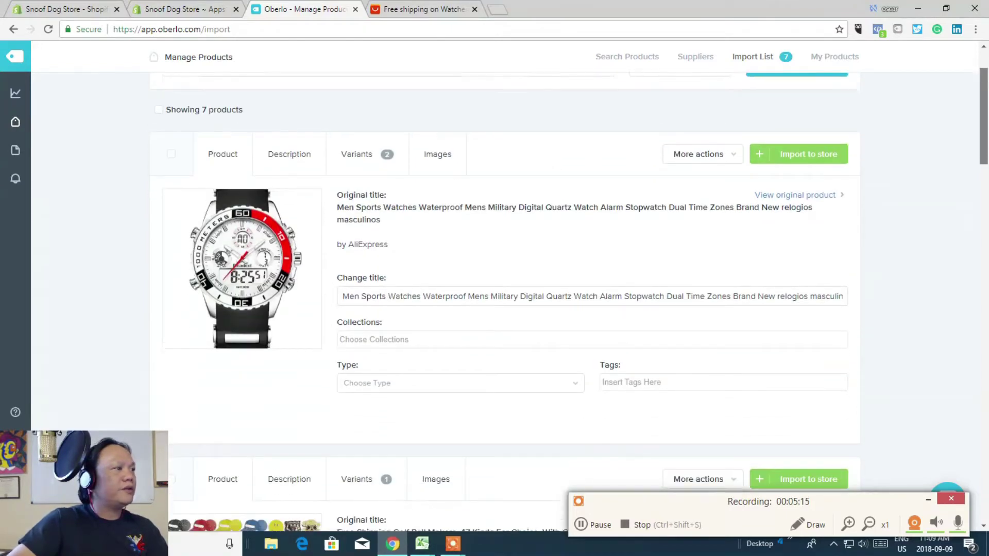
scroll(360, 154, down, 1)
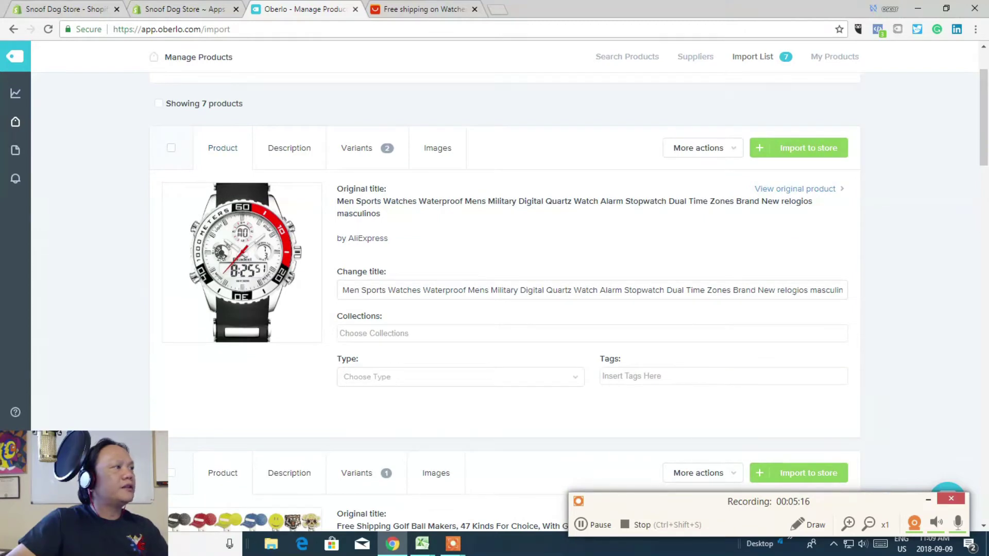
Select the watch, retitle it 'Men Sports Watch', and add it to the Home page collection
click(171, 148)
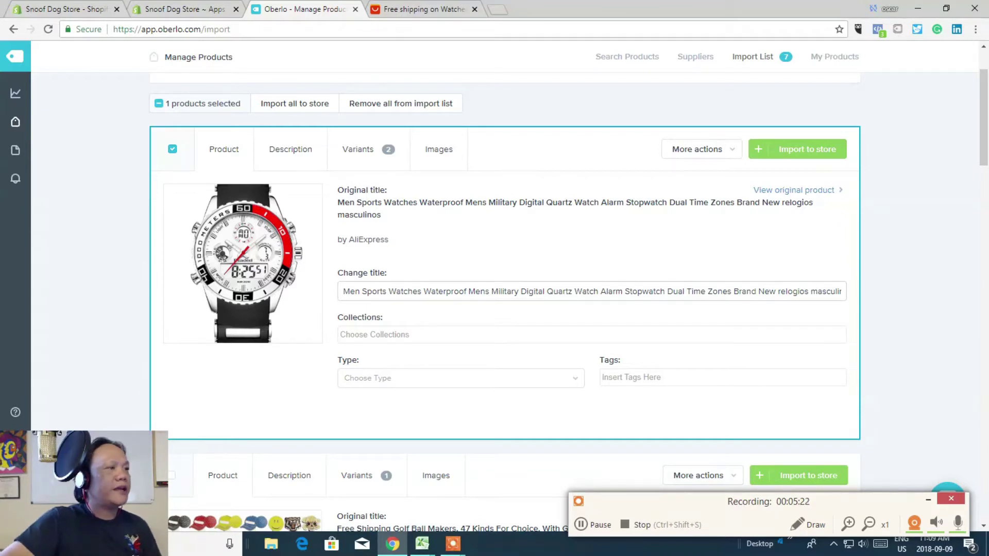
click(518, 291)
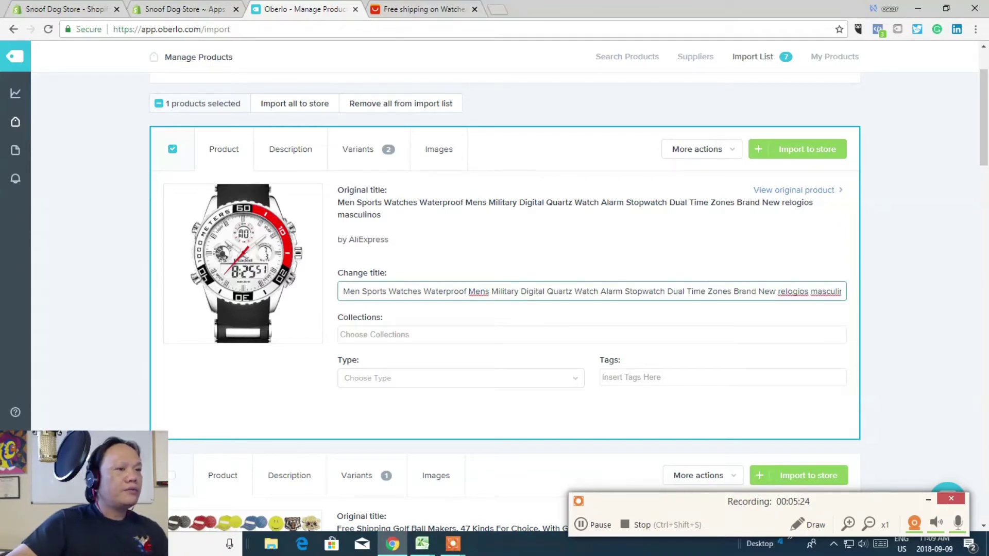
key(BackSpace)
key(BackSpace)
key(BackSpace)
key(BackSpace)
key(BackSpace)
key(BackSpace)
key(BackSpace)
key(BackSpace)
key(BackSpace)
key(BackSpace)
key(BackSpace)
key(BackSpace)
key(BackSpace)
key(BackSpace)
key(BackSpace)
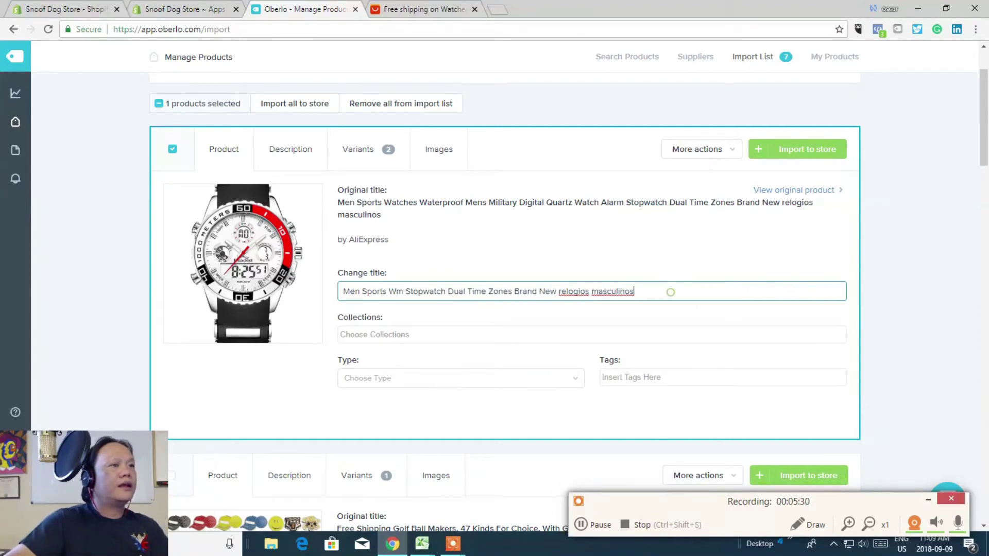
key(BackSpace)
key(BackSpace)
key(BackSpace)
key(BackSpace)
key(BackSpace)
key(BackSpace)
key(BackSpace)
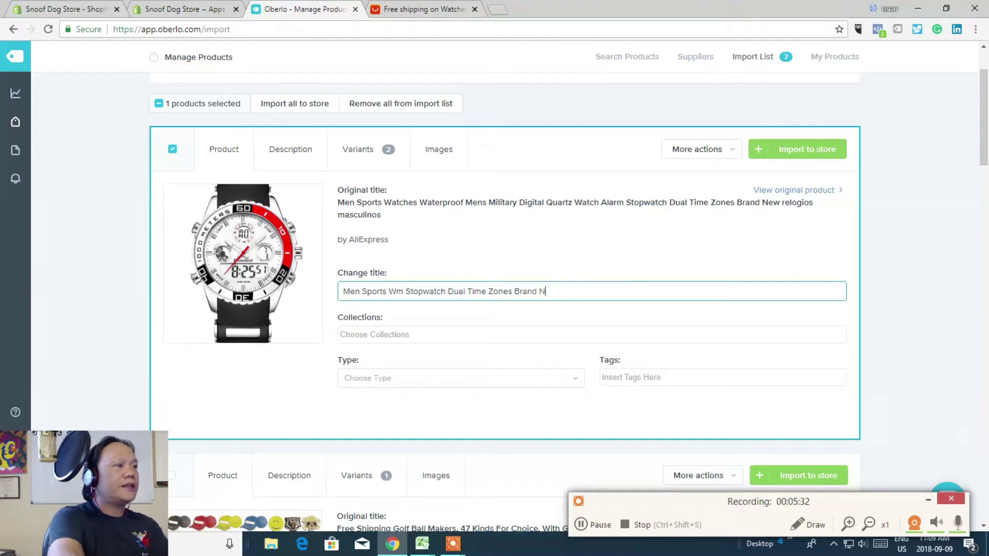
key(BackSpace)
key(BackSpace)
key(BackSpace)
key(BackSpace)
key(BackSpace)
key(BackSpace)
key(BackSpace)
key(BackSpace)
key(BackSpace)
key(BackSpace)
key(BackSpace)
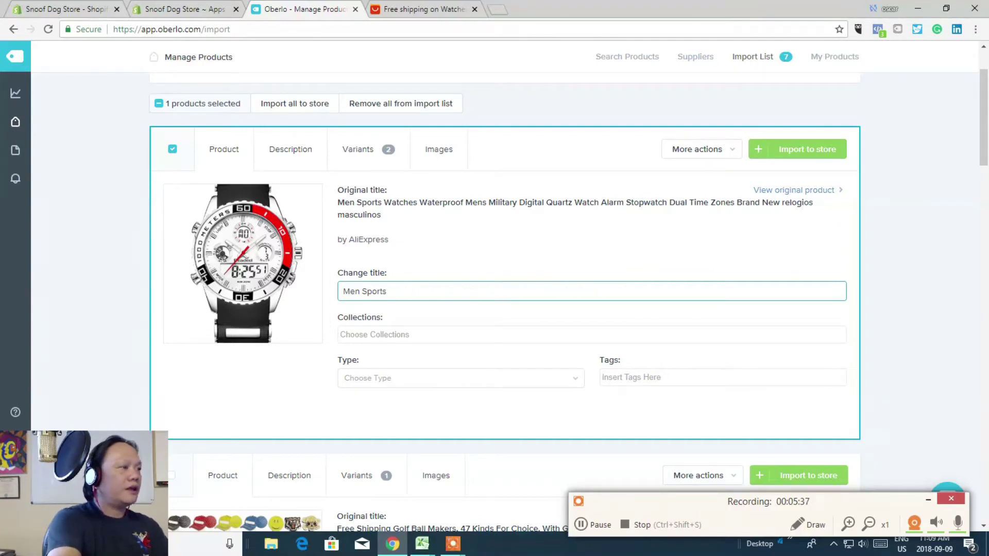
text(wAT)
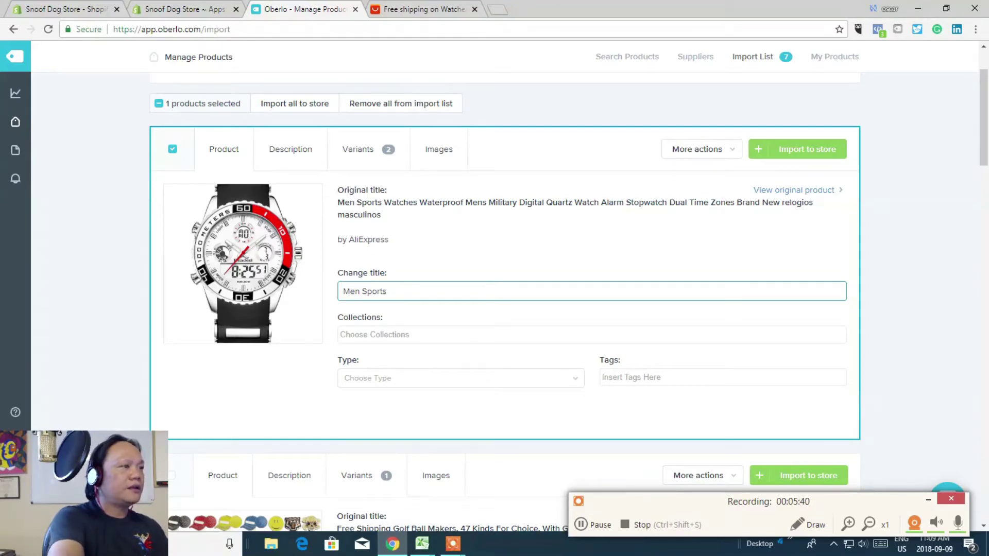
text(Watch)
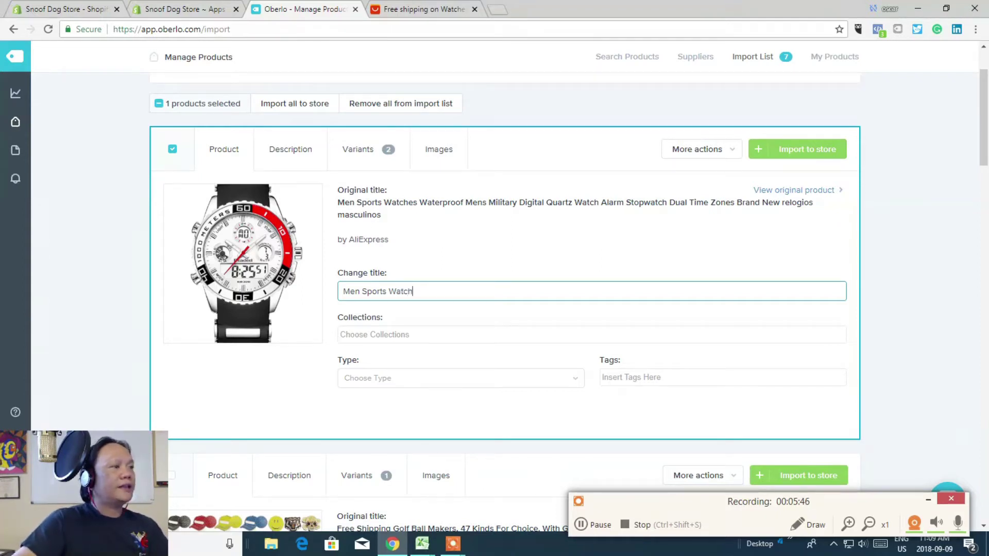
click(453, 334)
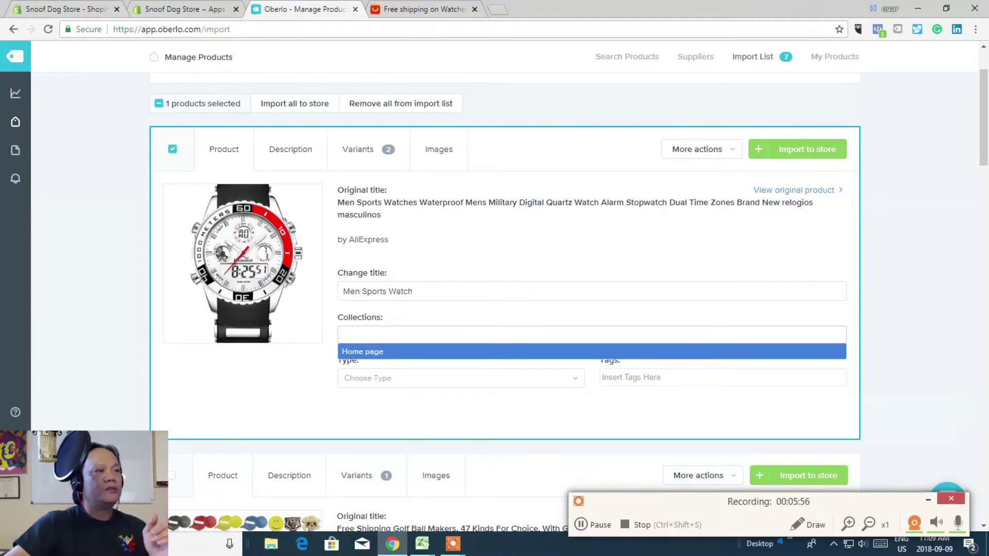
click(465, 350)
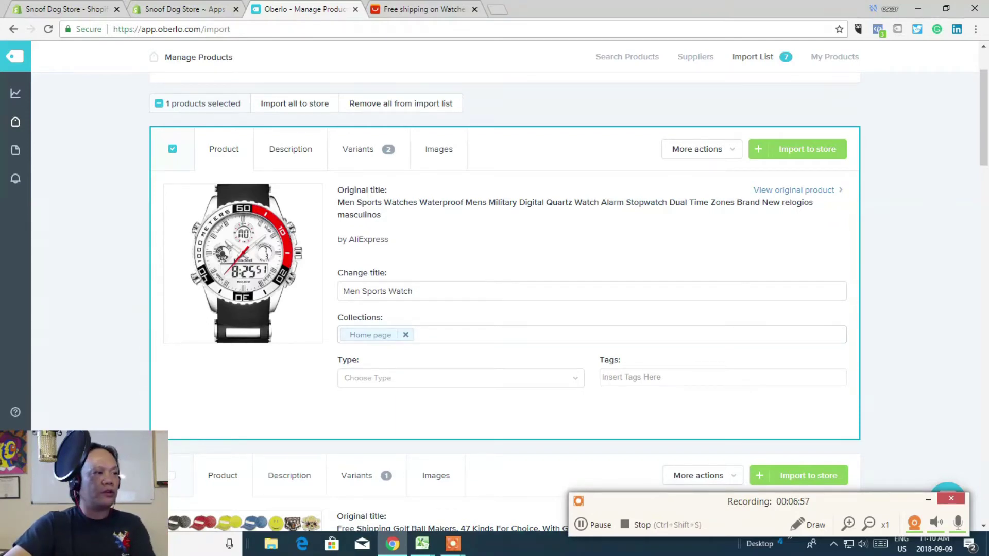
Open the product type list for the Men Sports Watch entry
click(461, 378)
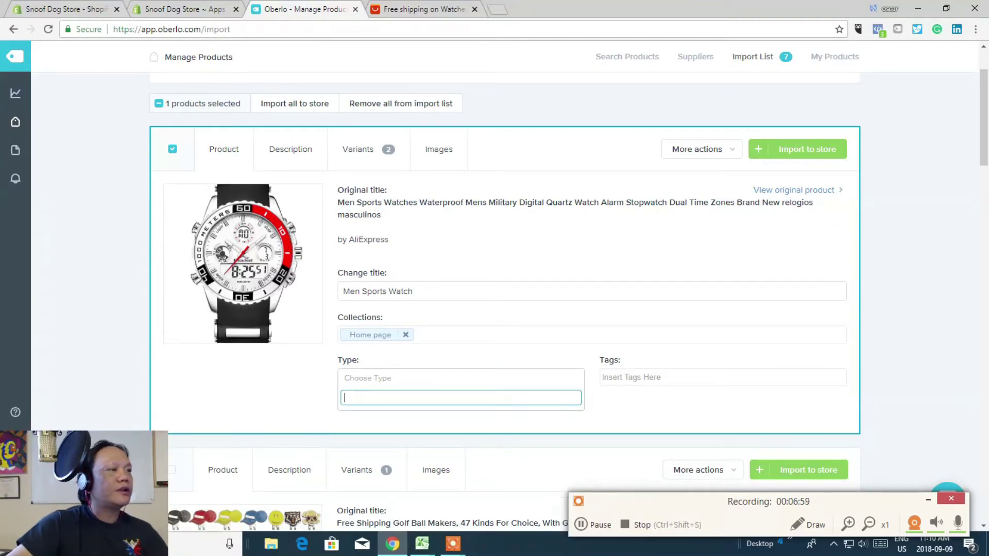
Tag the watch with Watch, Jewelry and Acessories
text(Wat)
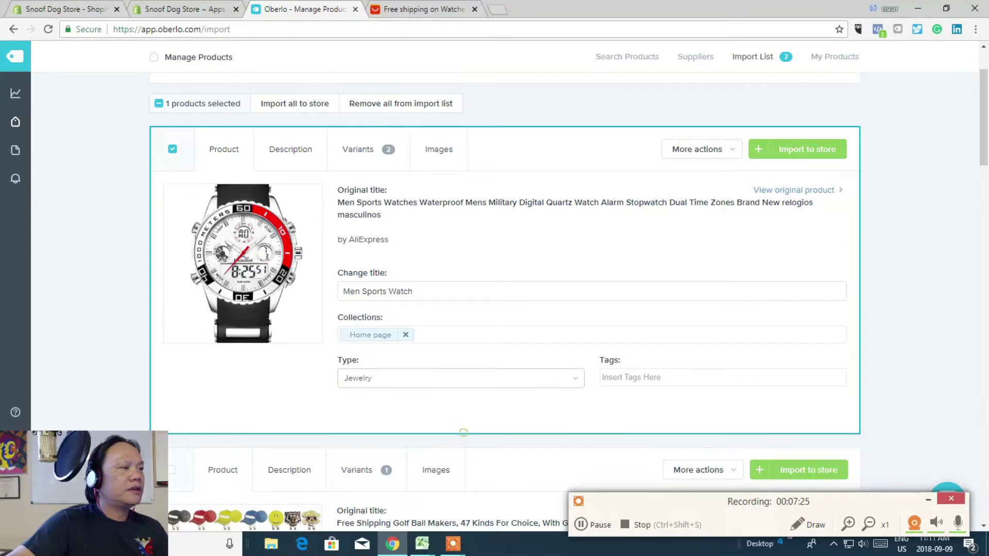
click(650, 377)
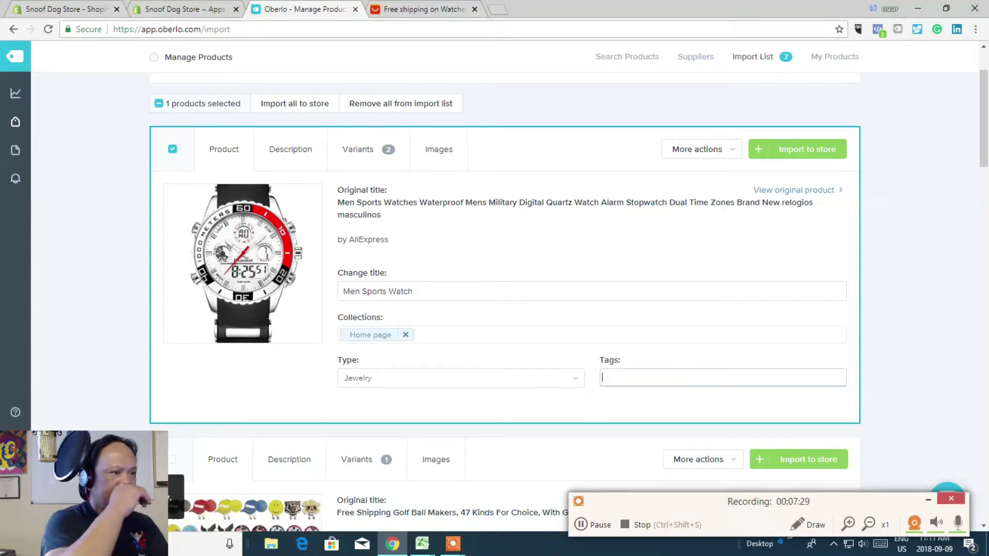
text(wATCH)
key(BackSpace)
key(BackSpace)
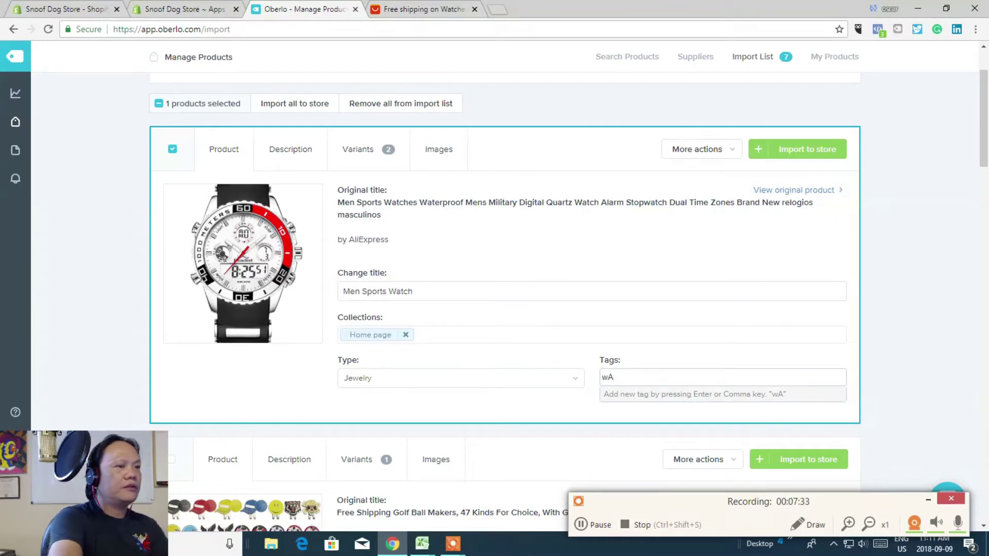
key(BackSpace)
key(BackSpace)
text(Watch)
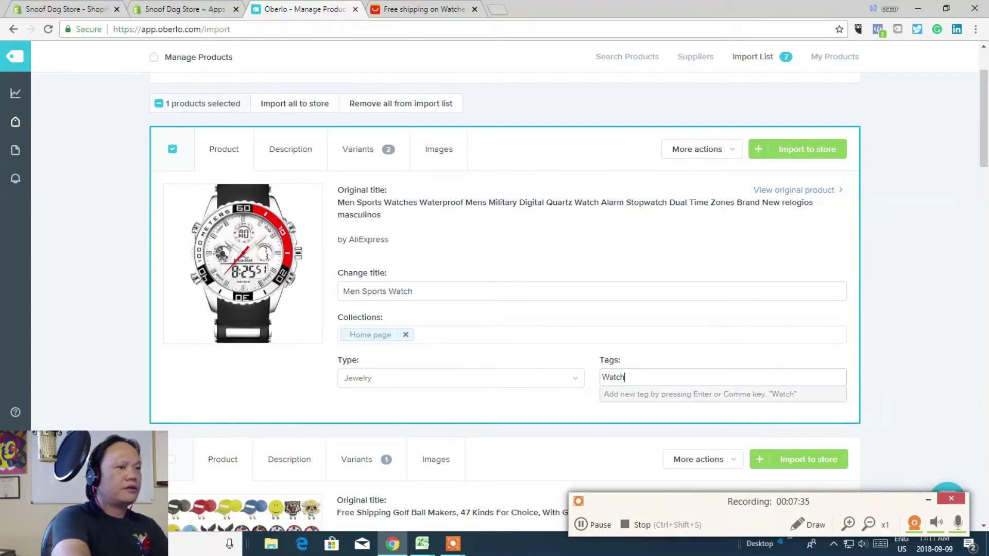
key(Return)
text(Jewelry)
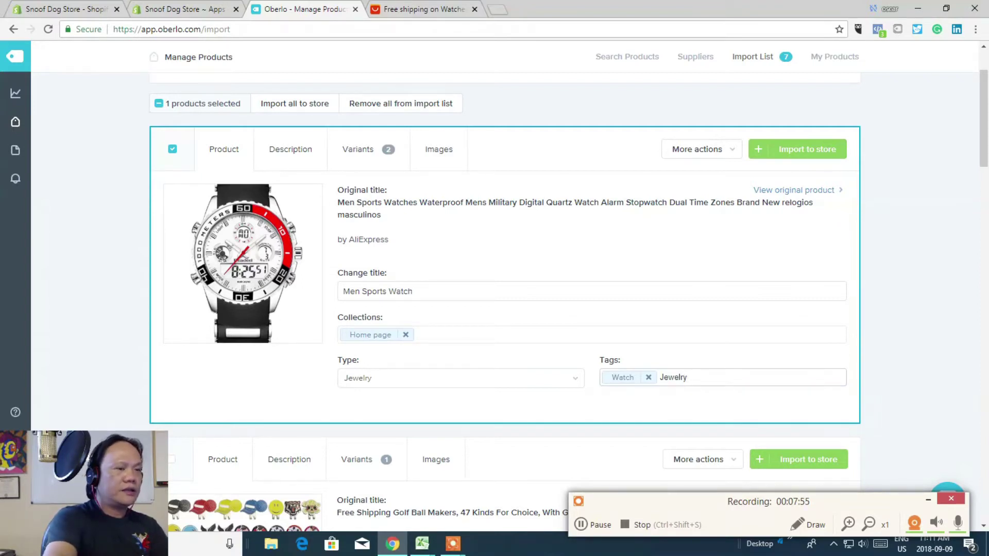
key(Return)
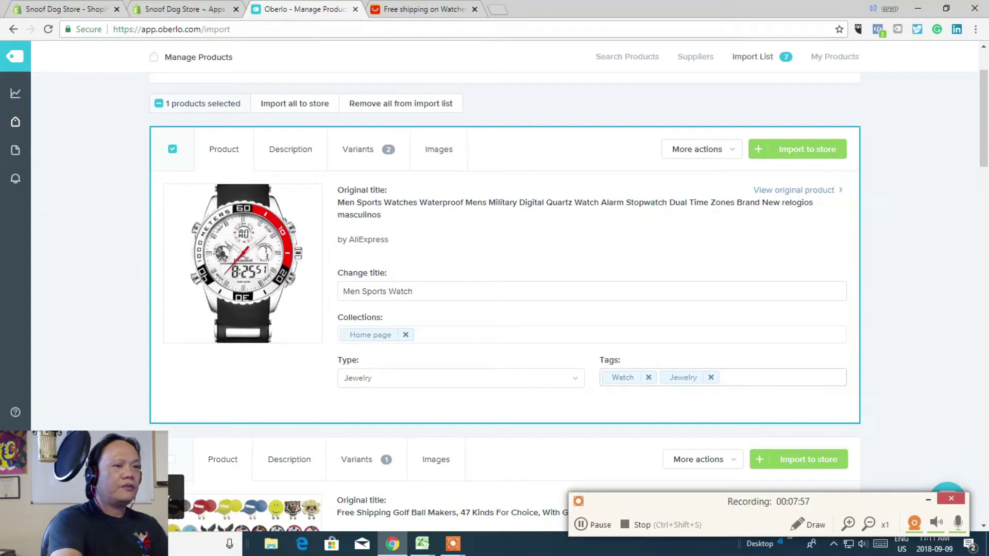
text(Ac)
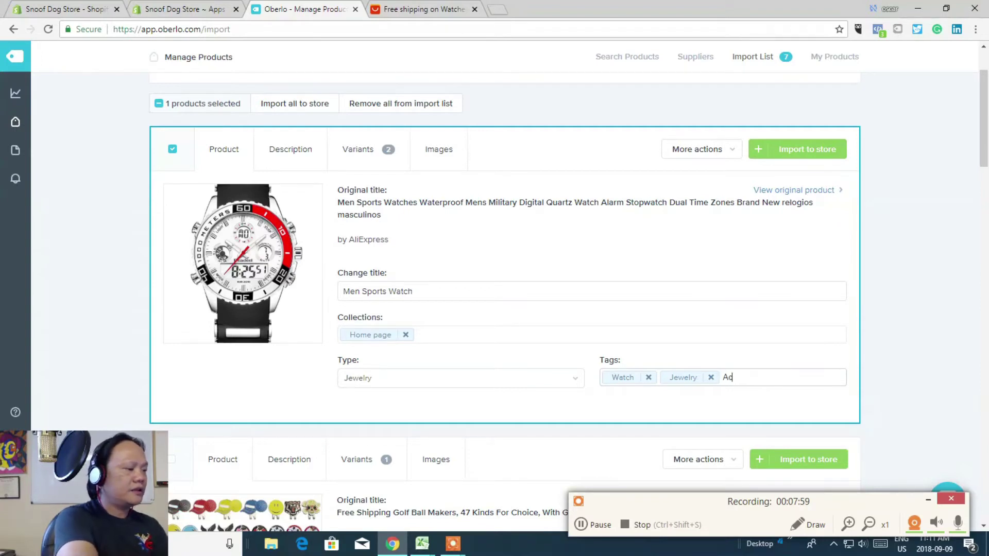
text(essories)
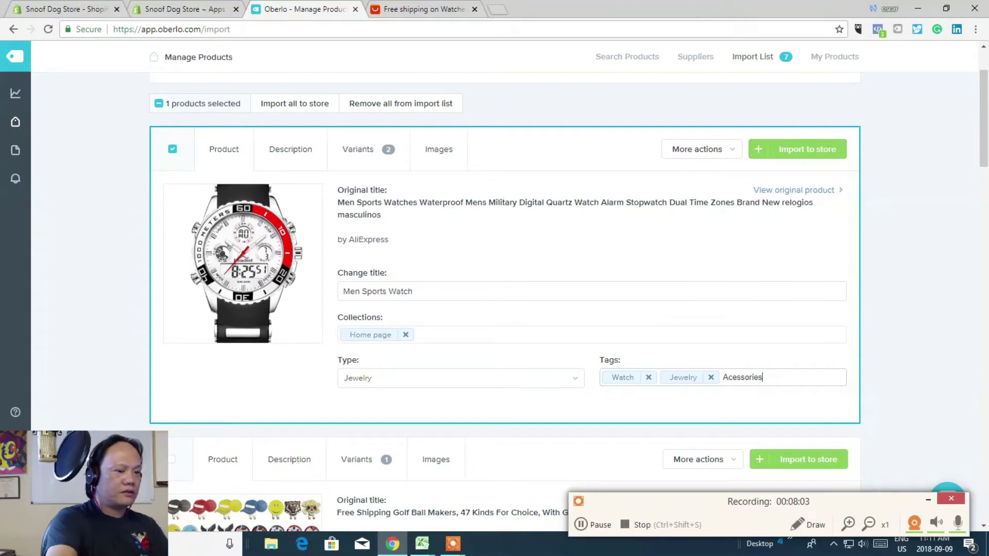
key(Return)
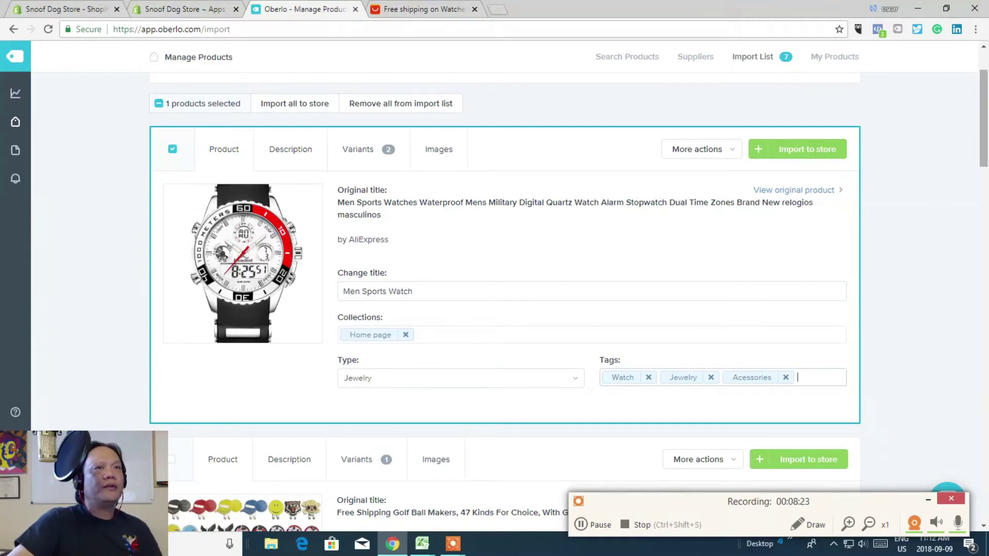
Bring up the watch's product description
scroll(495, 299, down, 1)
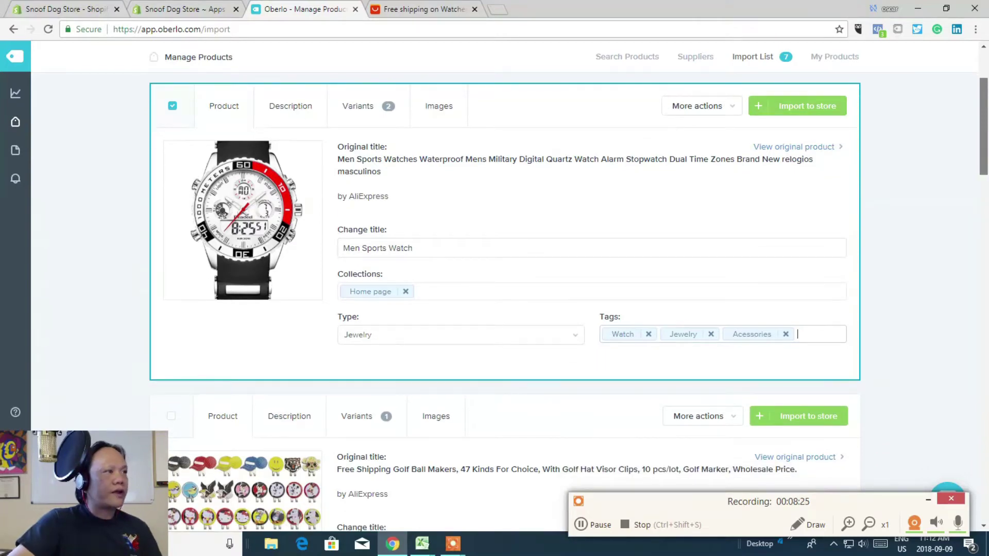
scroll(288, 150, up, 1)
click(286, 151)
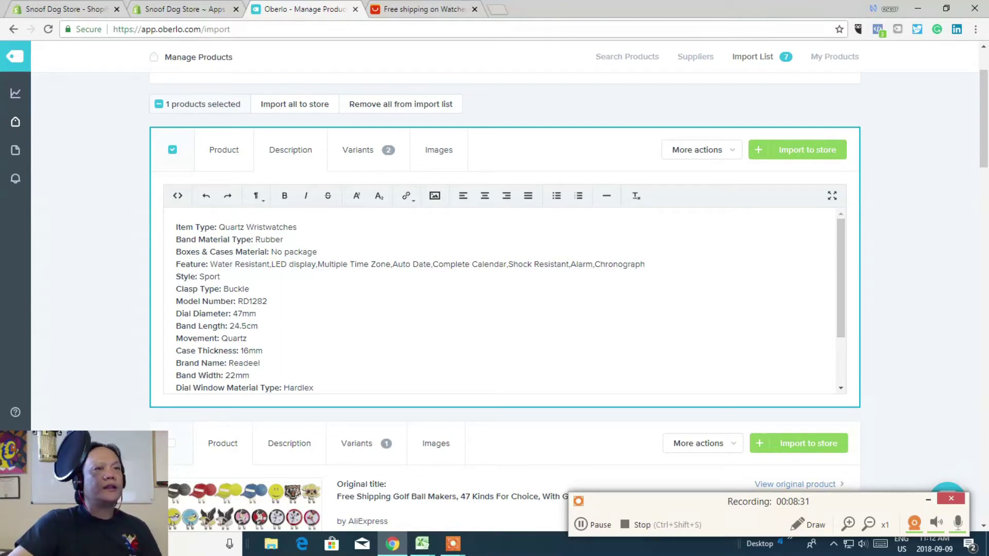
Scroll through the watch's specification description, then show its variants and prices
click(835, 382)
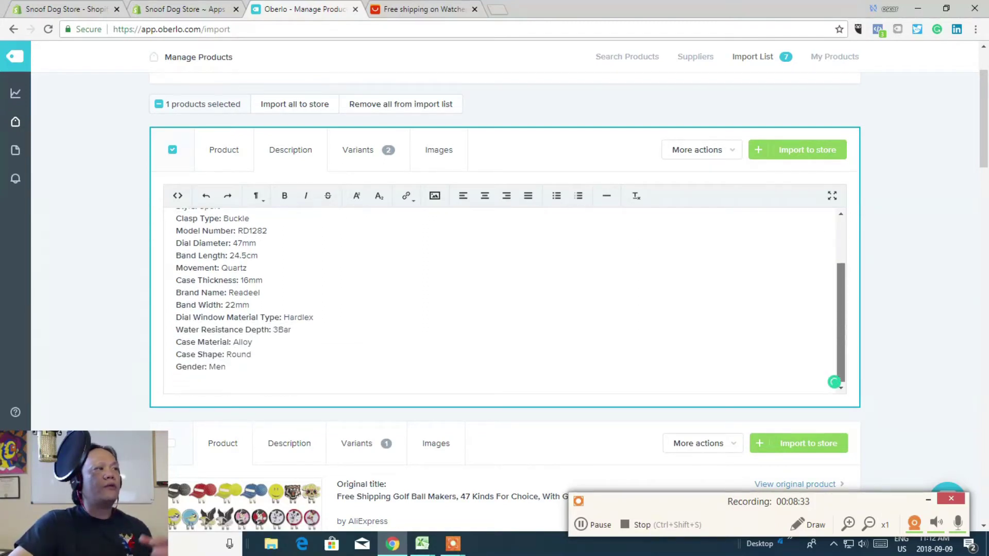
click(835, 382)
scroll(835, 382, up, 3)
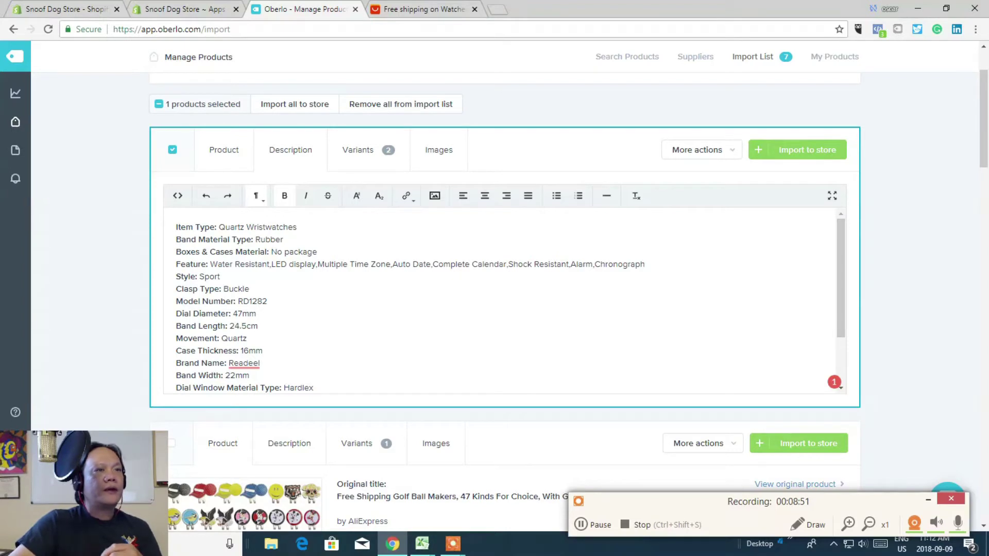
scroll(504, 301, down, 2)
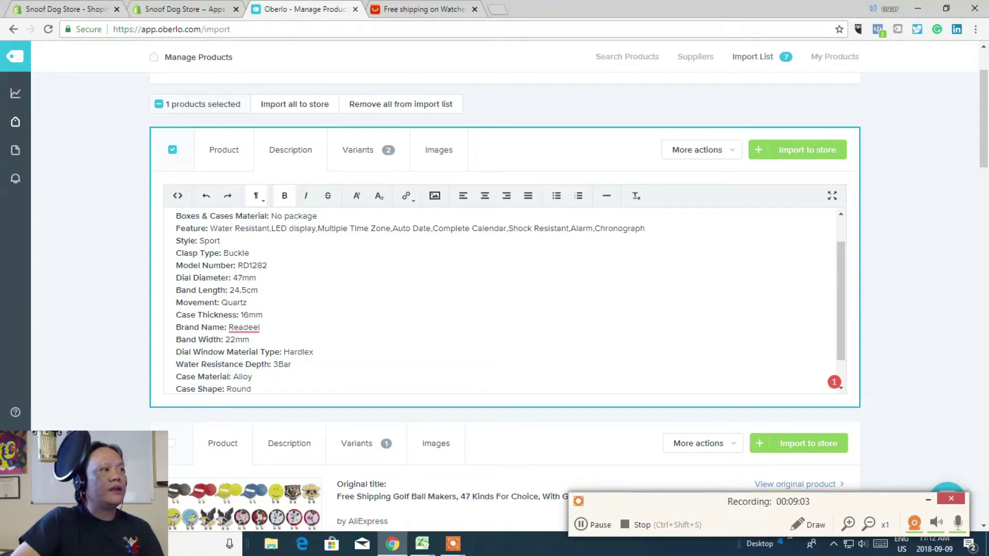
scroll(510, 303, up, 2)
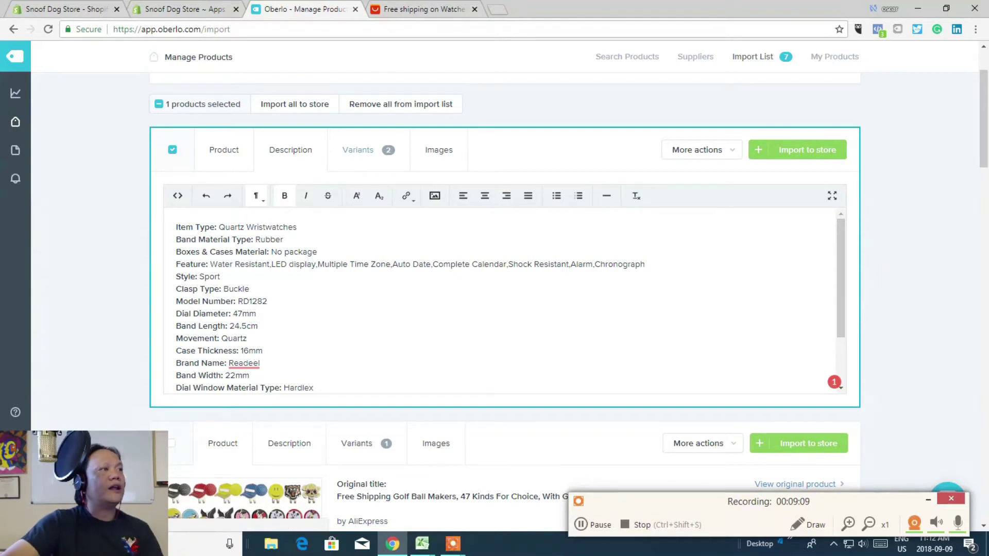
click(357, 150)
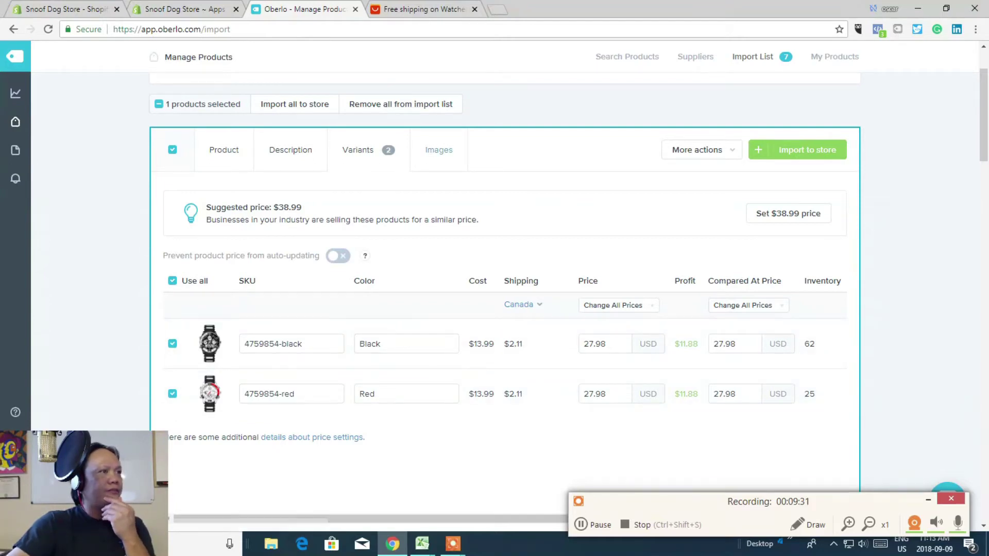
On the Images tab, tick the strap close-up, teal-accented and two other watch photos
click(444, 150)
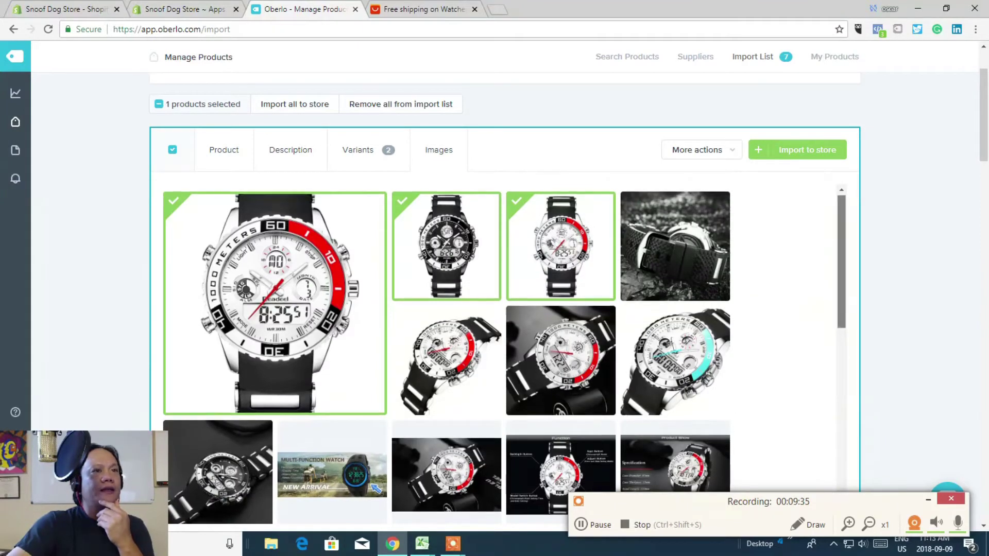
scroll(504, 356, down, 2)
scroll(505, 356, down, 1)
scroll(505, 356, down, 1)
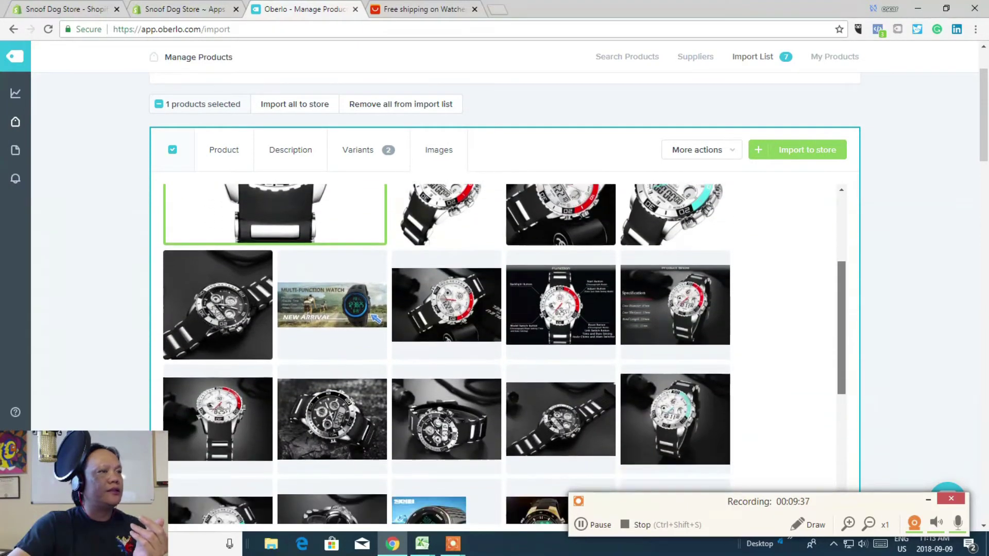
scroll(505, 355, up, 2)
scroll(505, 356, up, 2)
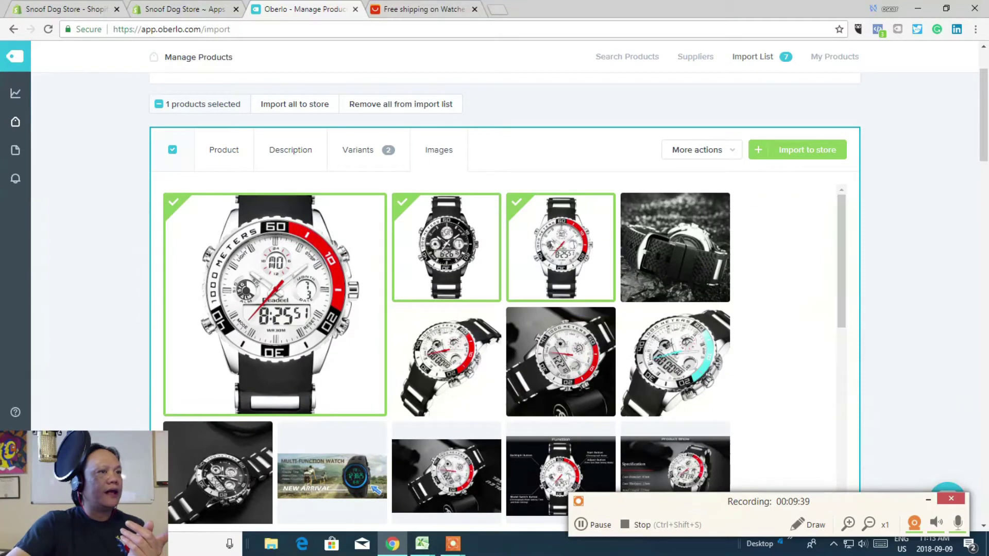
click(695, 240)
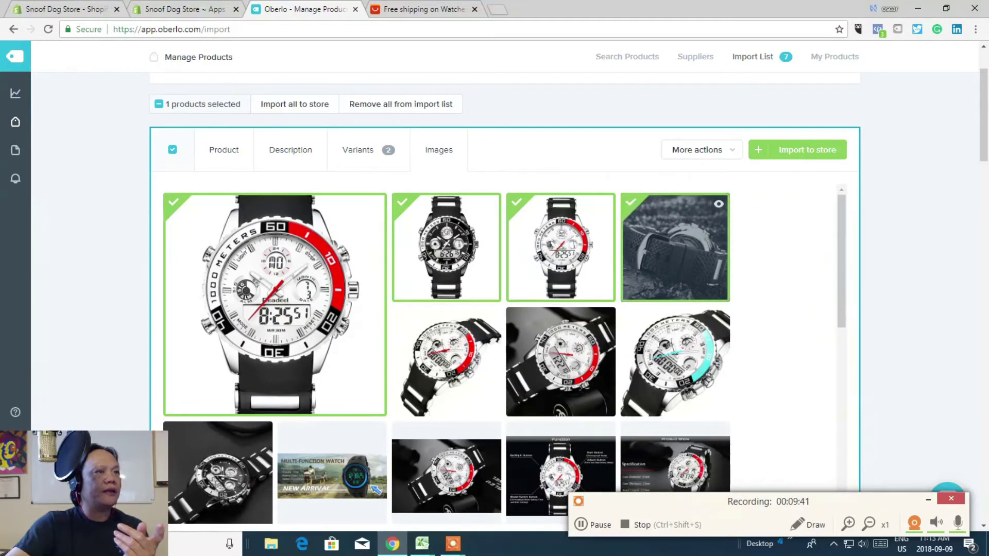
click(462, 357)
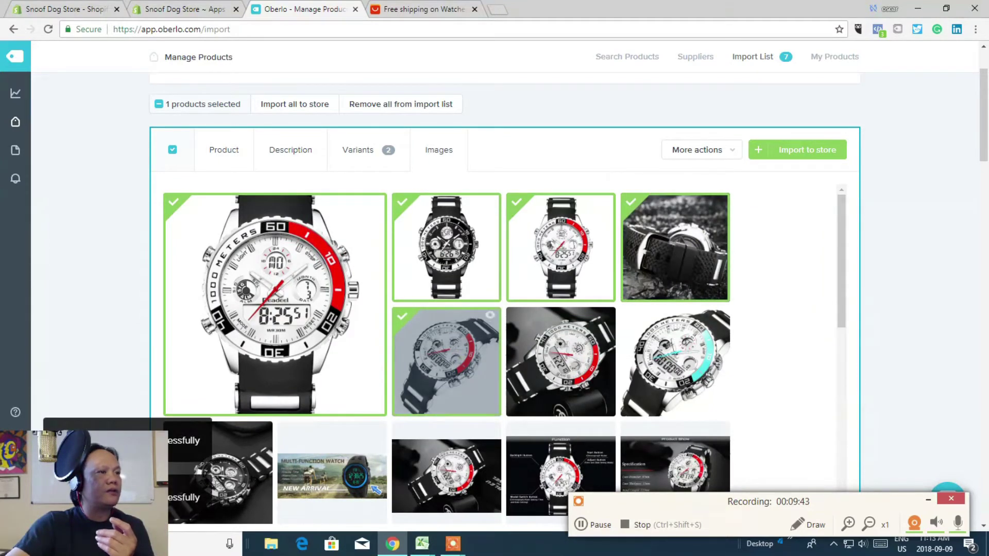
click(562, 361)
click(671, 366)
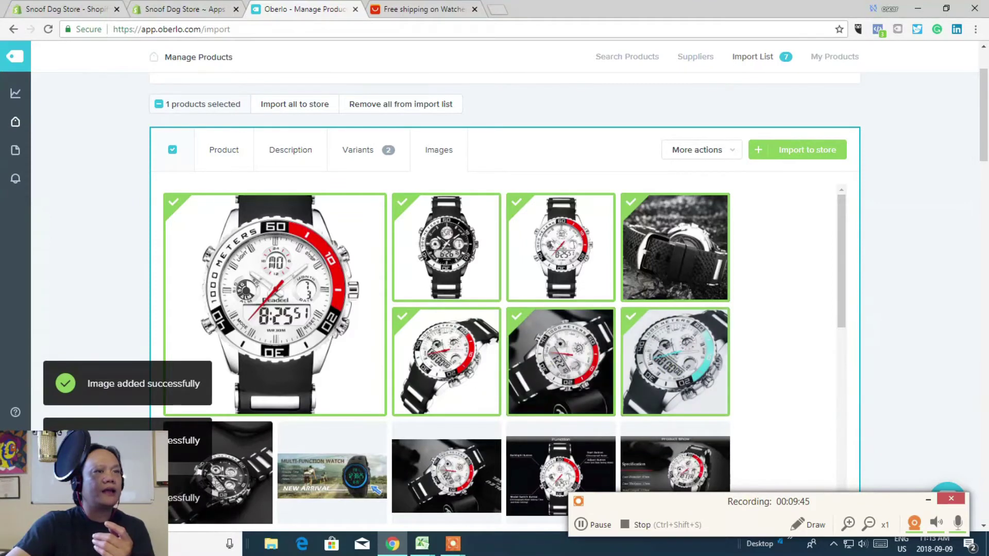
scroll(670, 366, down, 1)
scroll(670, 367, down, 2)
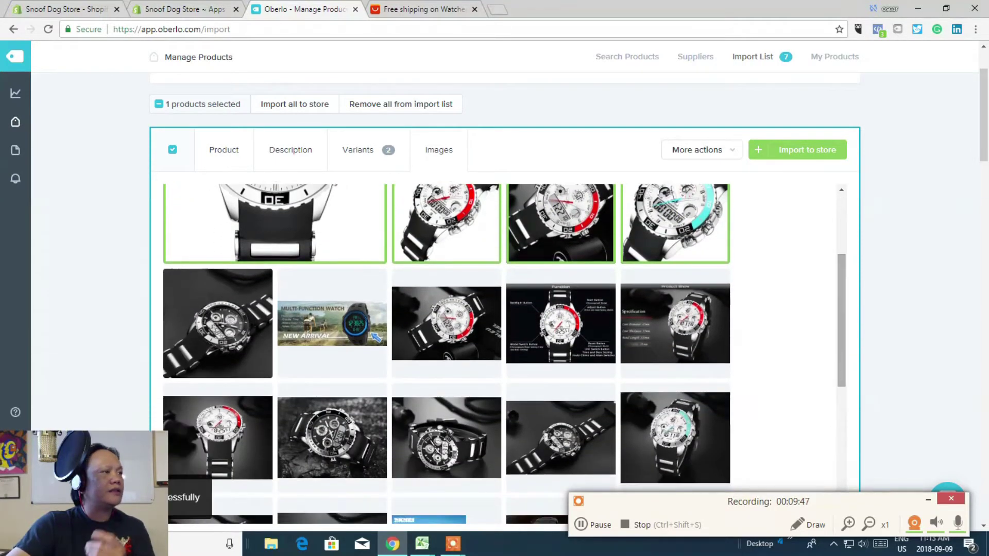
Tick eleven more photos, including red side-view, feature-callout, specification and gold watch shots
click(218, 323)
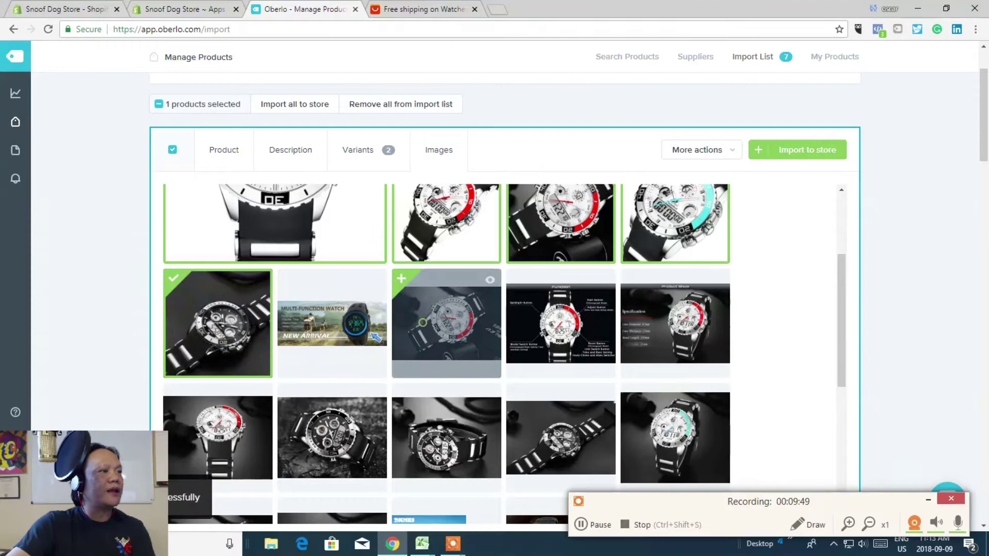
click(446, 329)
click(560, 329)
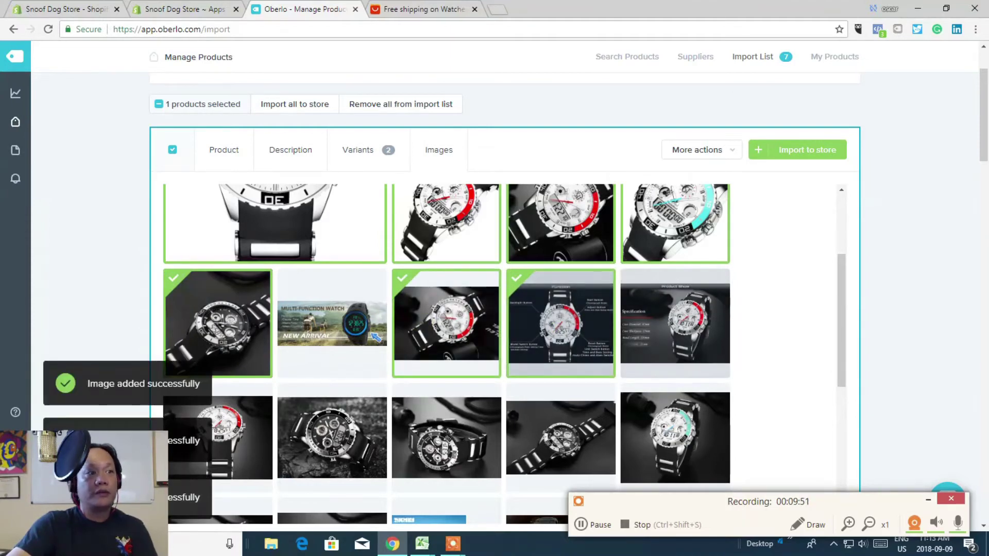
click(675, 323)
click(318, 412)
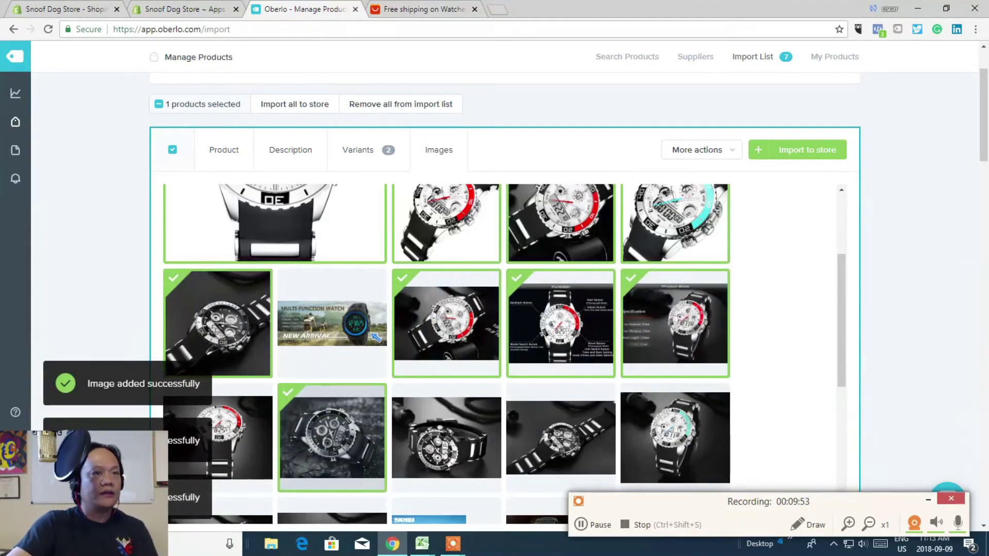
scroll(838, 335, down, 1)
scroll(838, 335, down, 2)
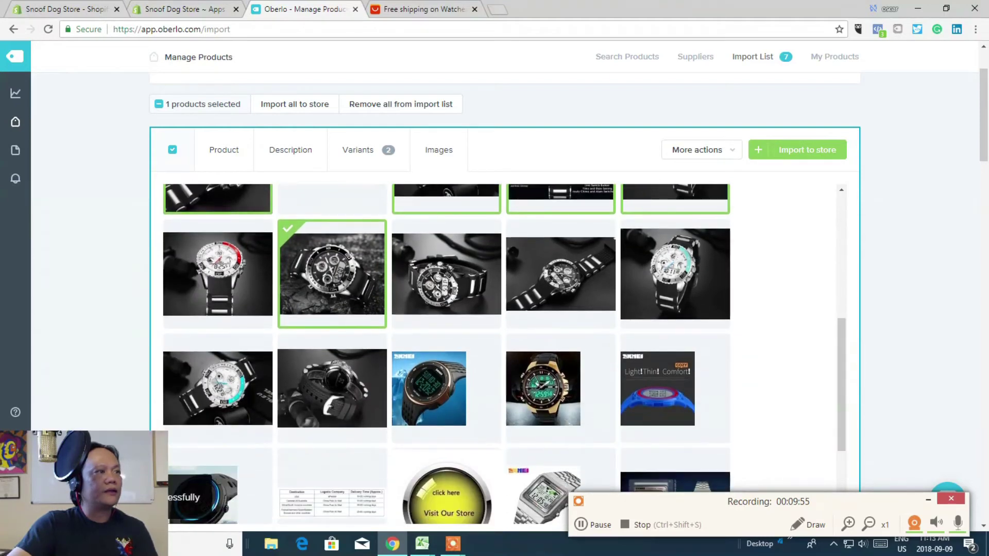
click(446, 273)
click(560, 273)
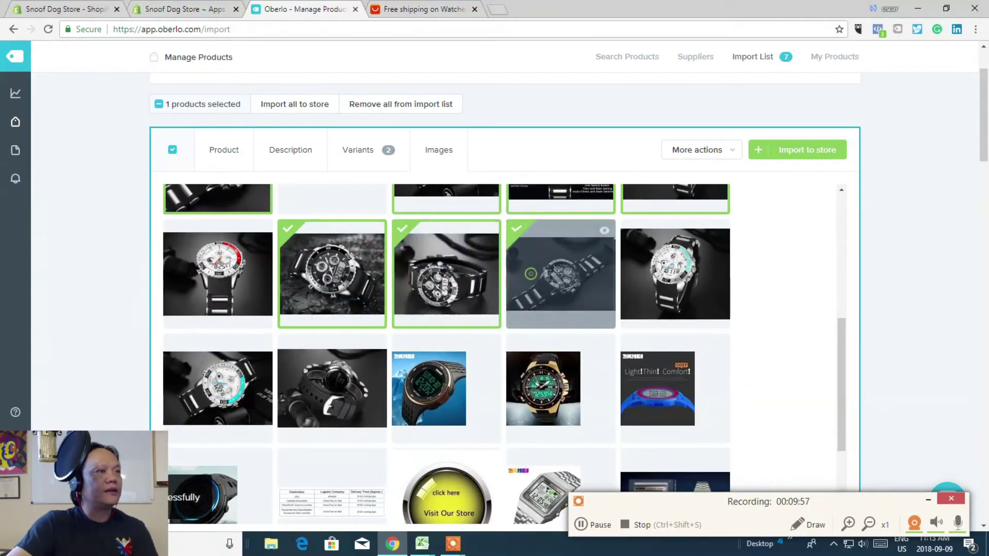
click(674, 273)
click(218, 273)
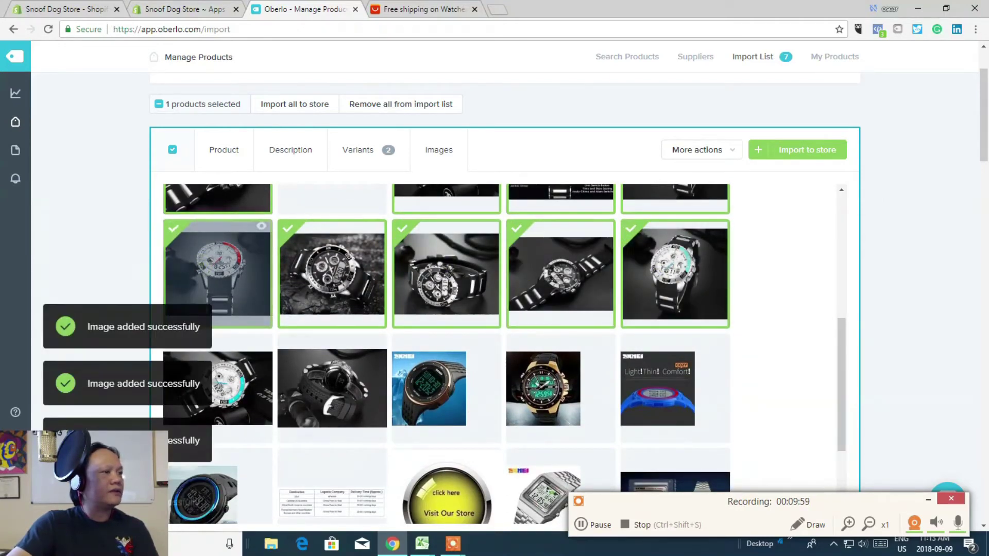
click(560, 389)
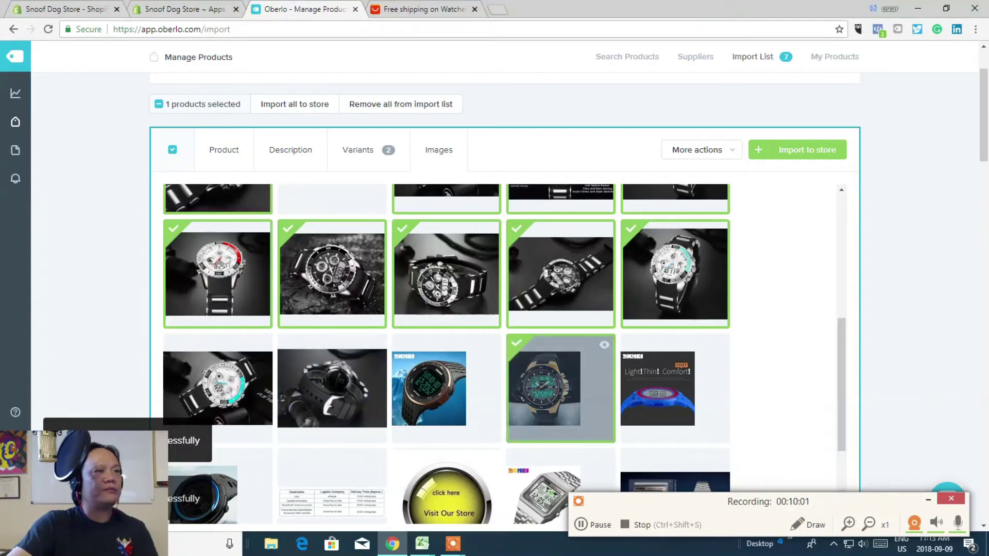
click(218, 388)
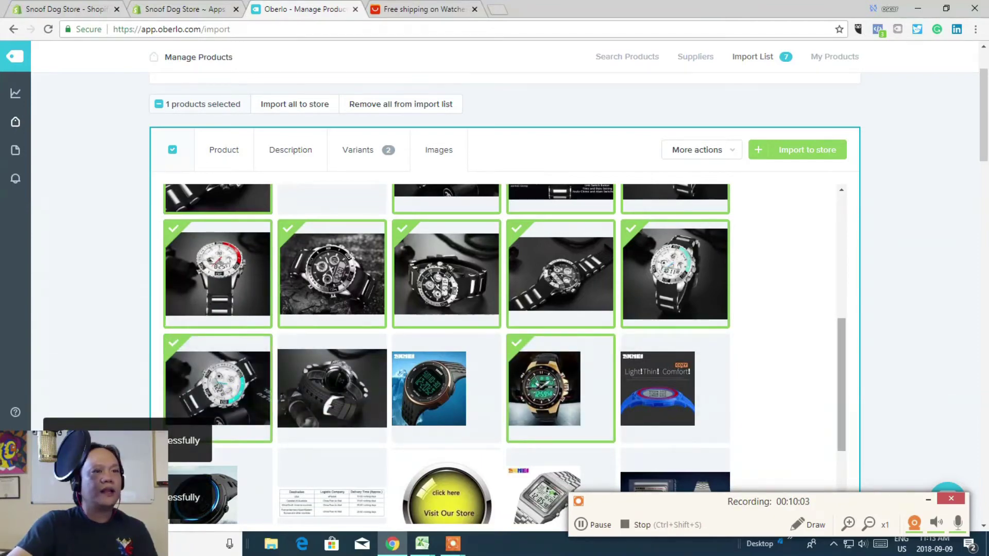
scroll(218, 388, up, 5)
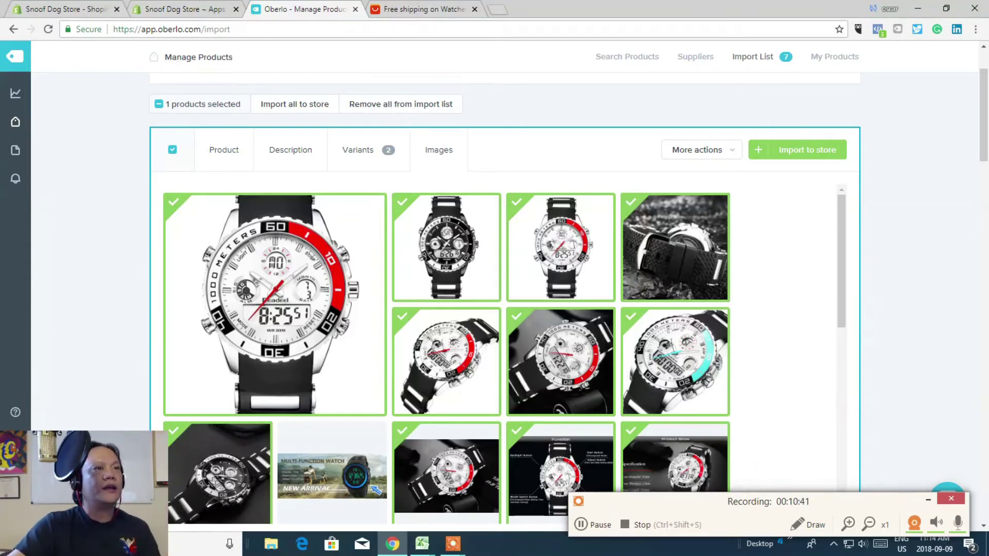
scroll(983, 124, down, 2)
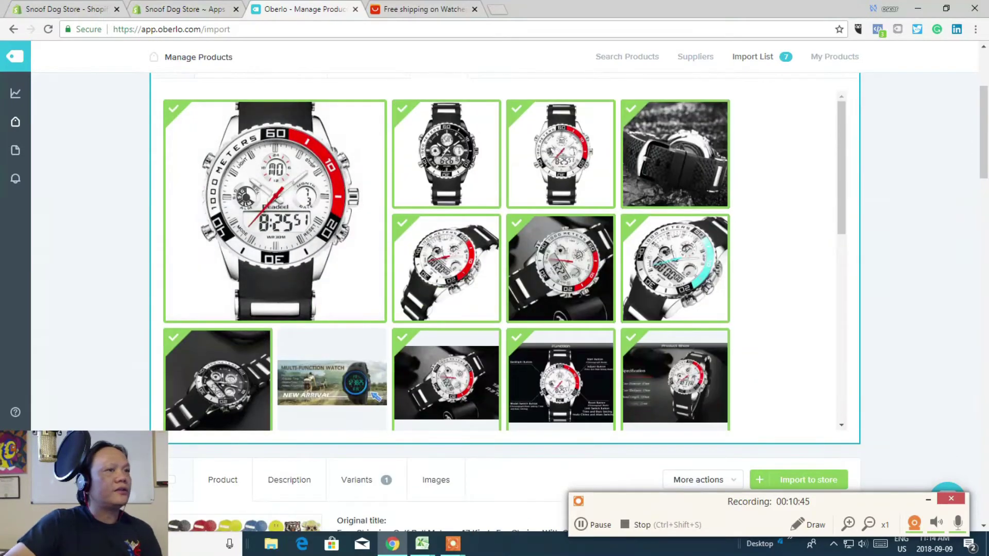
scroll(834, 214, down, 2)
scroll(834, 215, down, 3)
scroll(834, 215, down, 2)
scroll(834, 215, up, 7)
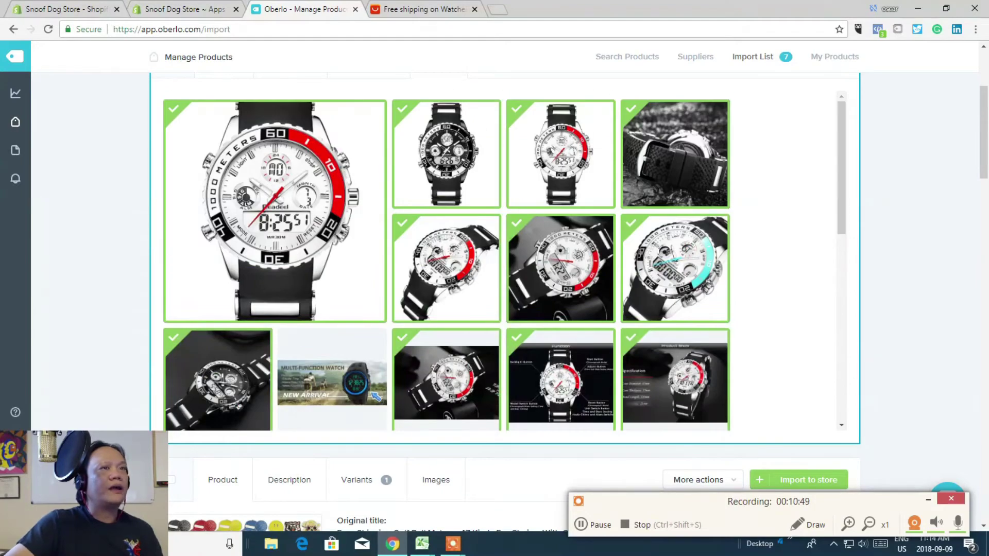
scroll(502, 260, down, 5)
scroll(502, 260, down, 4)
scroll(502, 260, up, 5)
scroll(502, 260, up, 4)
scroll(502, 260, down, 2)
scroll(505, 258, down, 1)
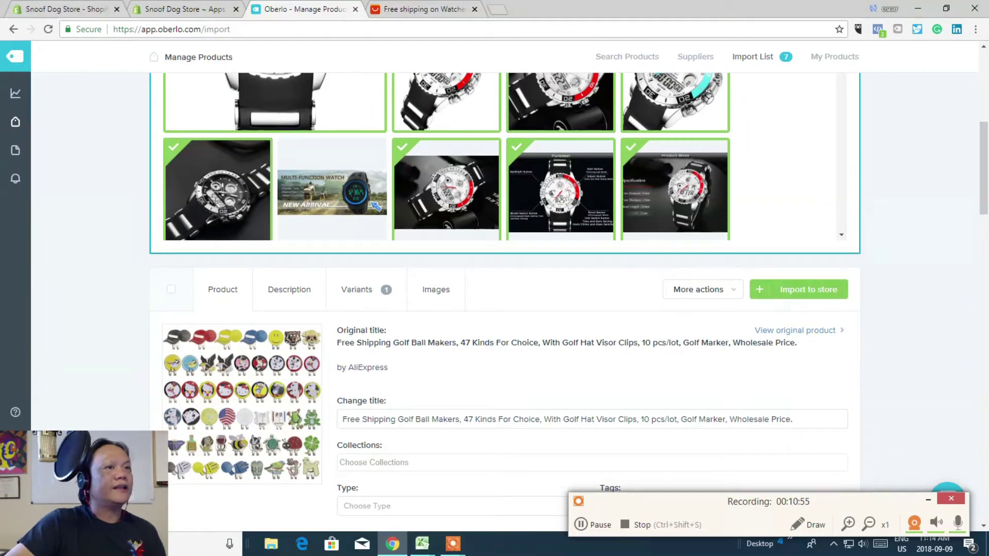
scroll(502, 288, down, 1)
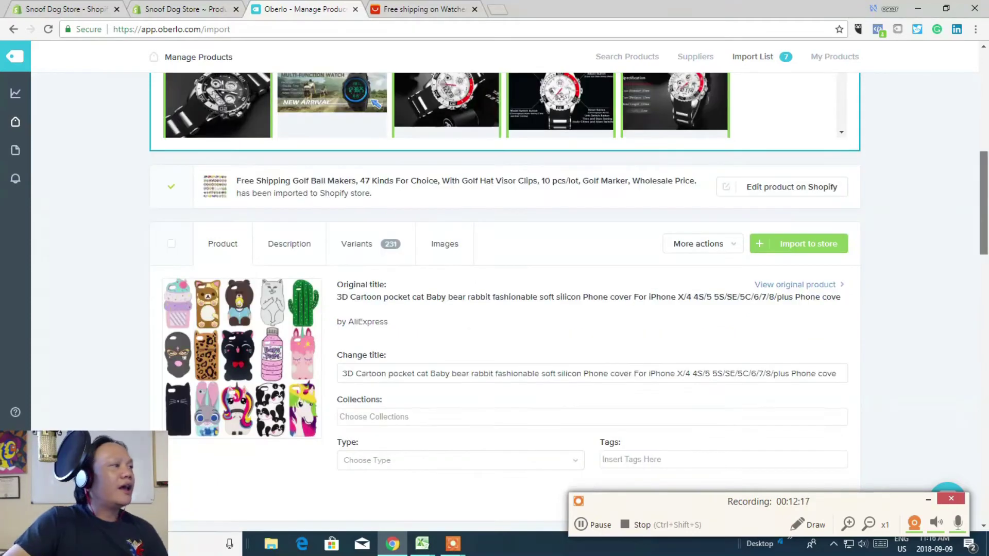
scroll(505, 283, up, 6)
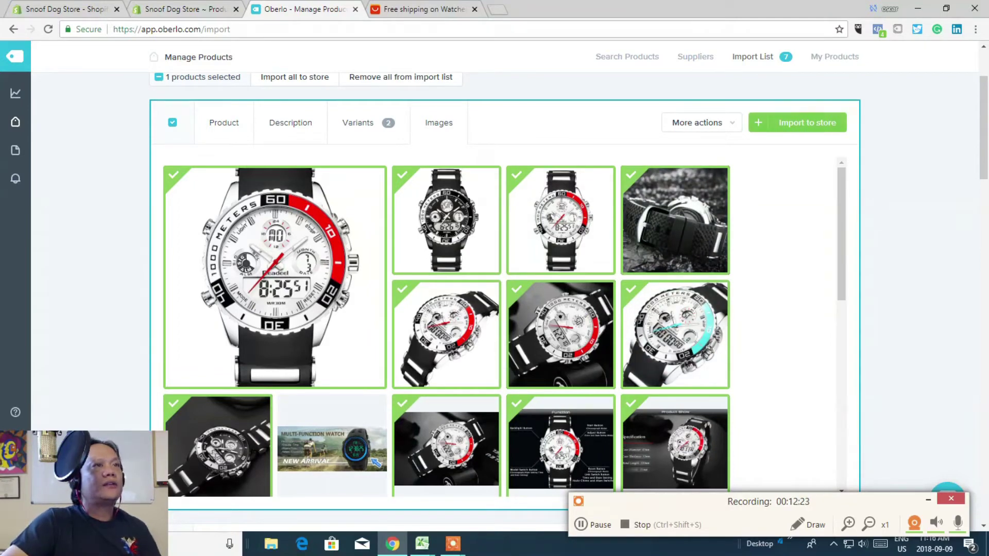
click(807, 122)
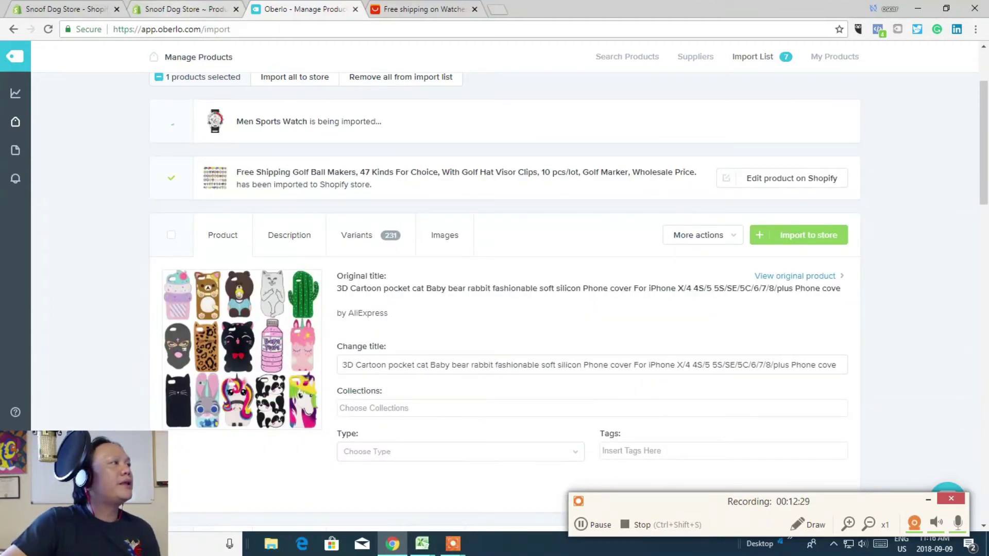
In the Shopify admin, open Men Sports Watch from the full product list
key(ctrl+shift+Tab)
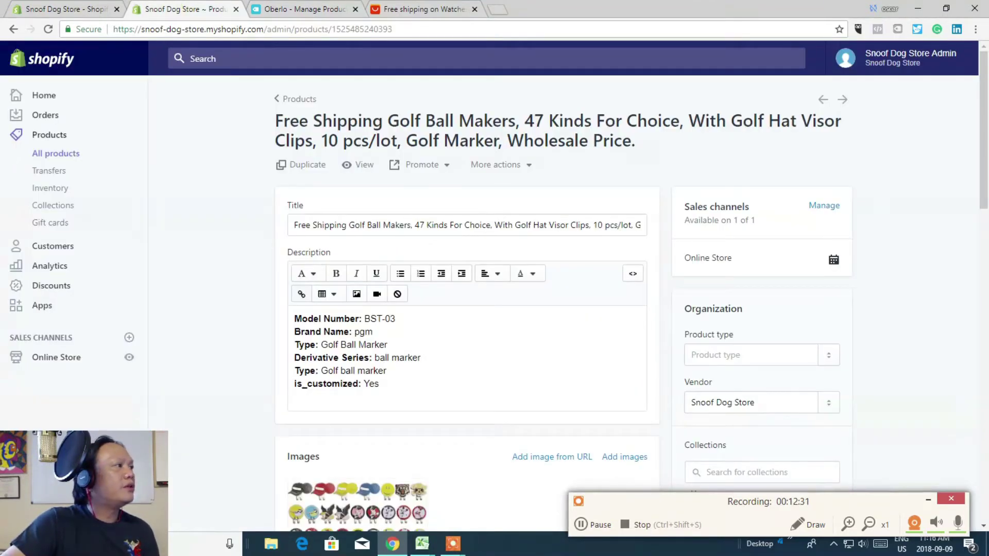
click(49, 134)
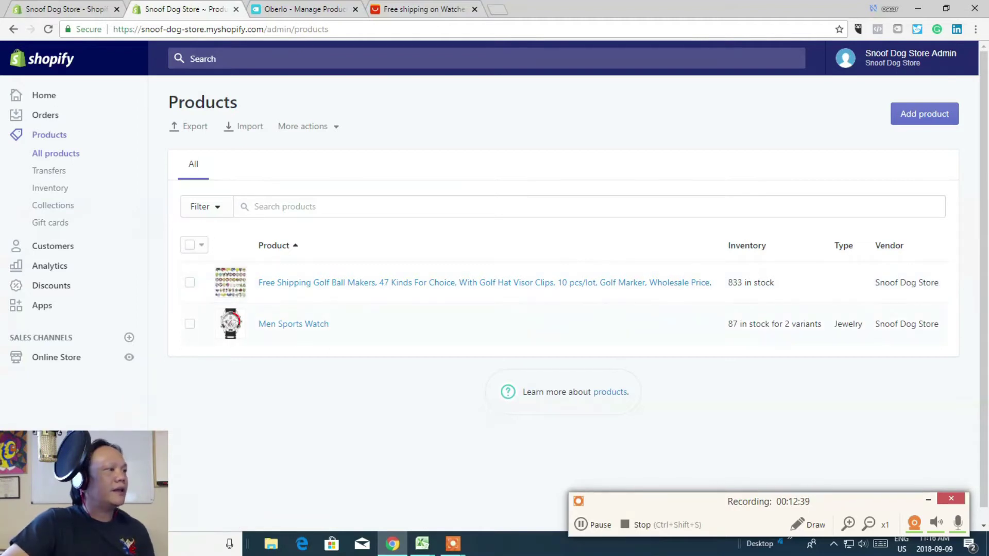
click(294, 323)
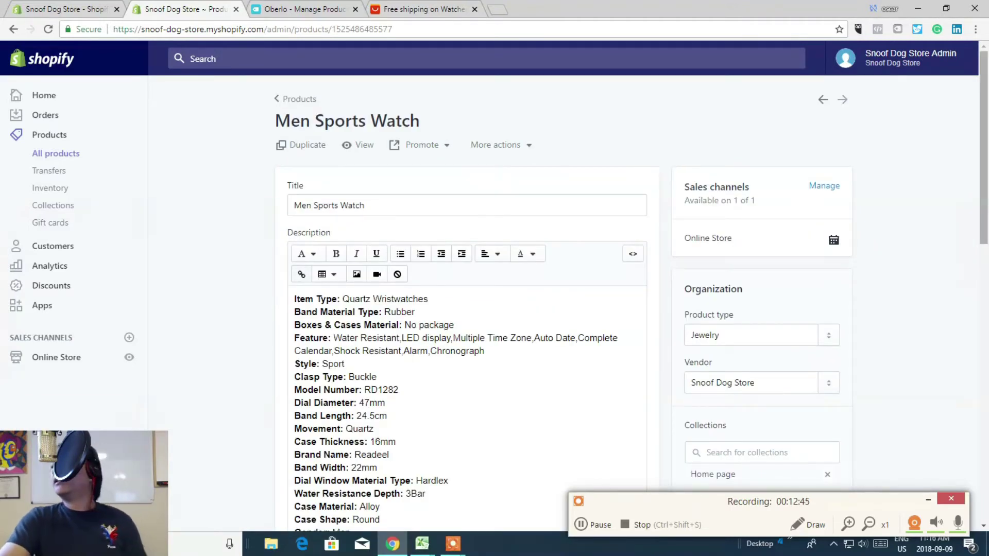
Scroll through the Men Sports Watch description in Shopify
scroll(495, 298, down, 2)
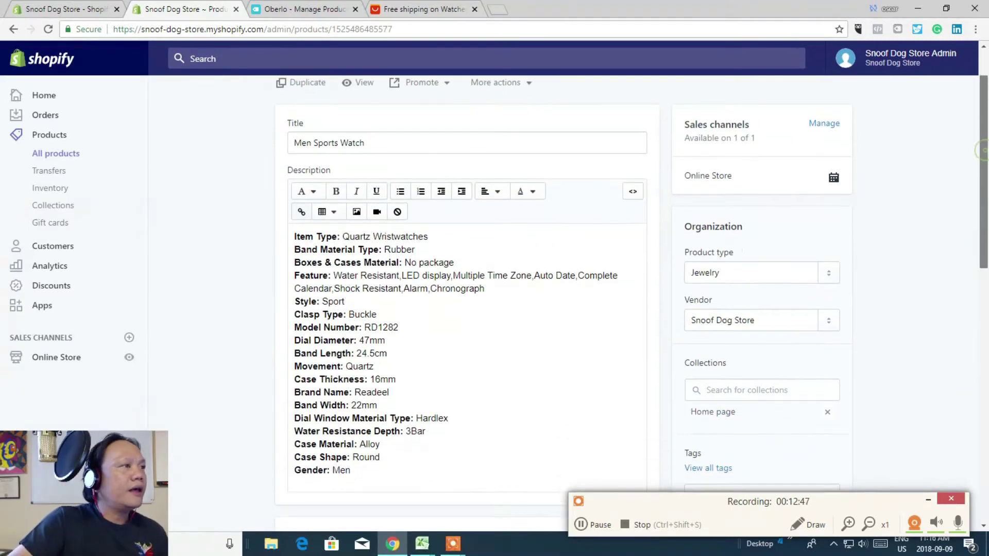
scroll(541, 299, down, 3)
scroll(540, 299, down, 4)
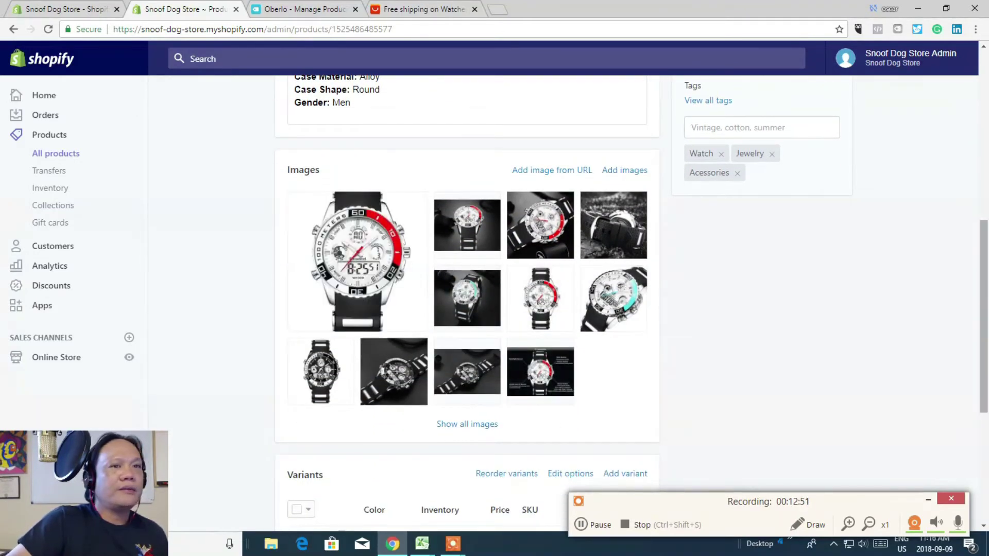
scroll(985, 342, down, 1)
scroll(985, 342, down, 3)
scroll(986, 342, up, 7)
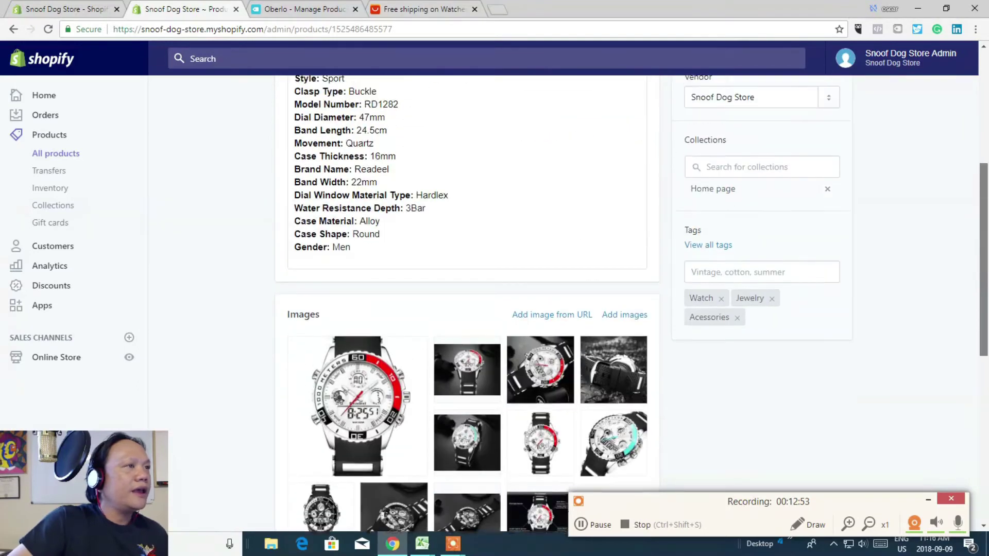
scroll(985, 342, up, 2)
scroll(567, 303, up, 1)
scroll(567, 304, up, 1)
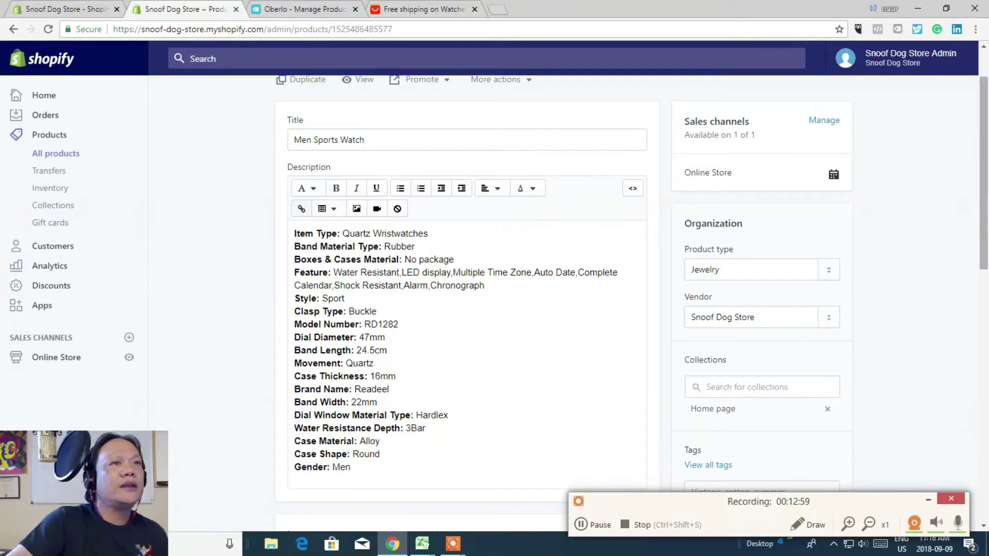
scroll(566, 303, up, 1)
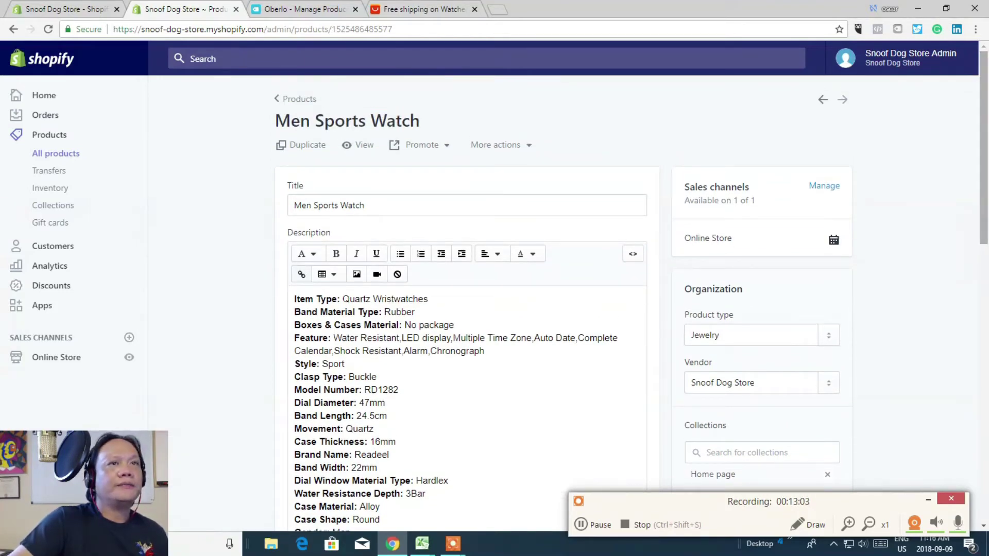
scroll(566, 304, down, 3)
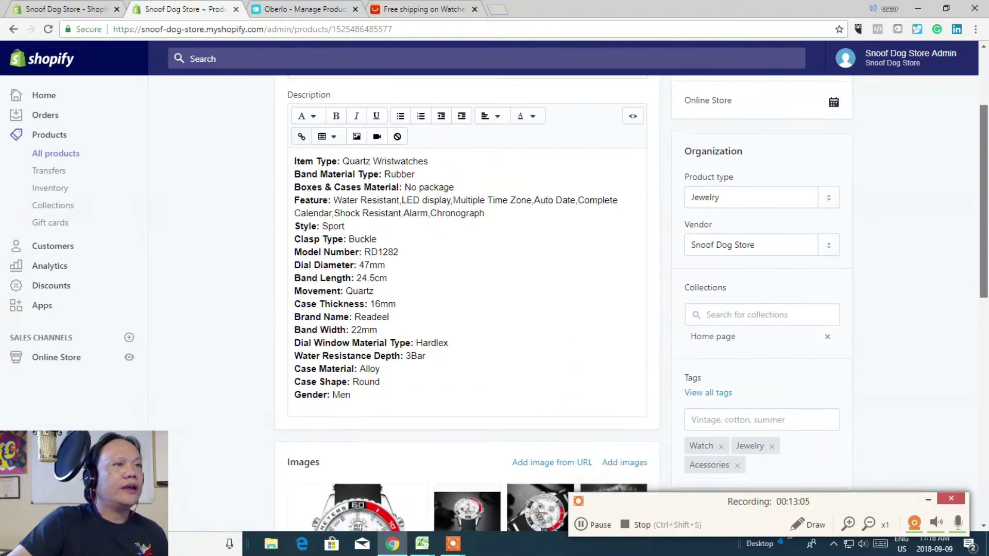
scroll(567, 304, down, 1)
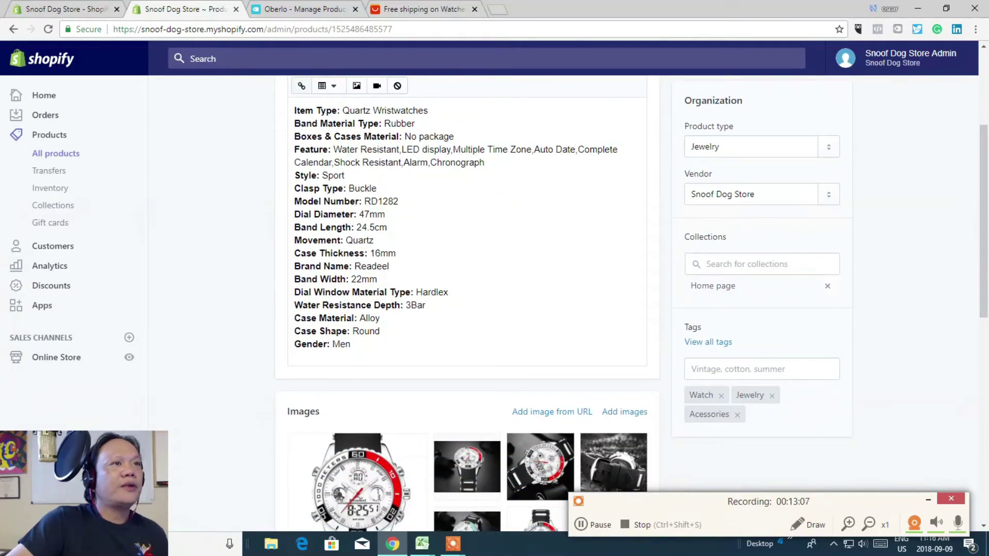
Check the options in the Product type and Vendor fields
click(704, 147)
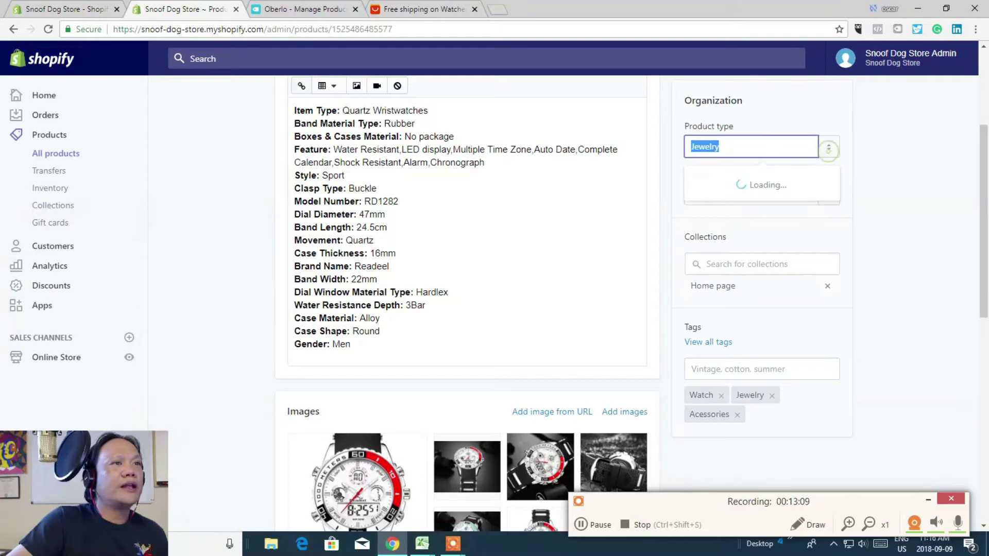
drag(704, 147, 914, 142)
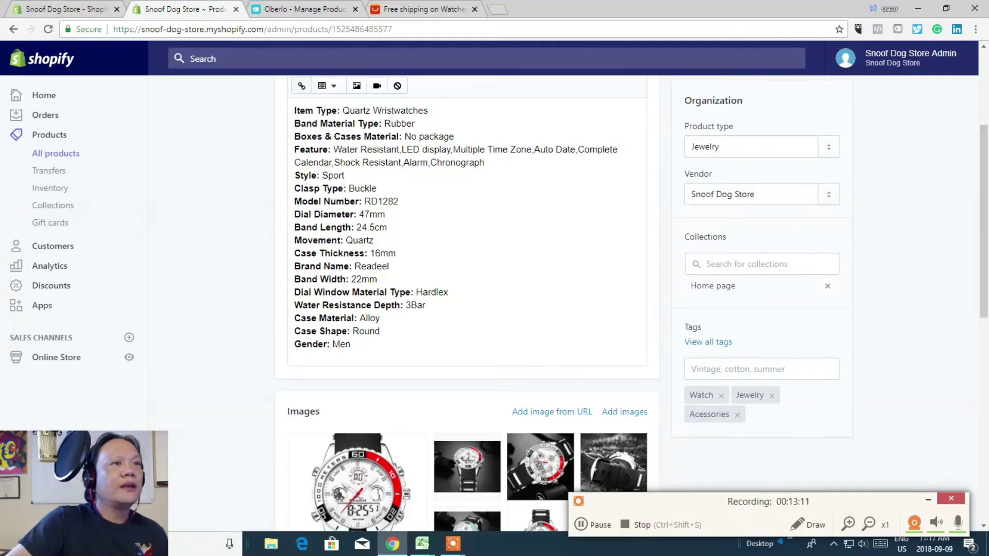
click(723, 194)
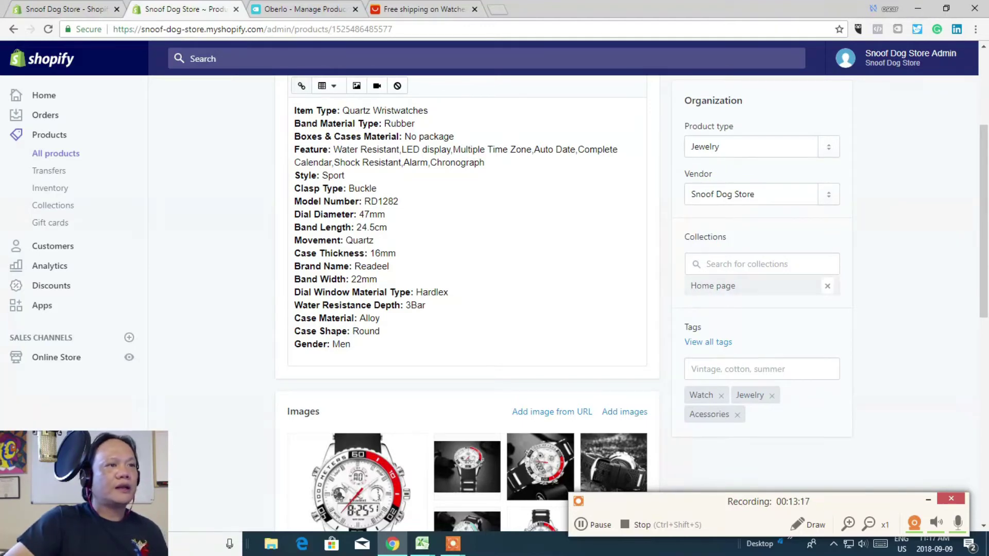
Review the imported photos and the Black and Red variants at $27.98, stocking 62 and 25
scroll(467, 304, down, 1)
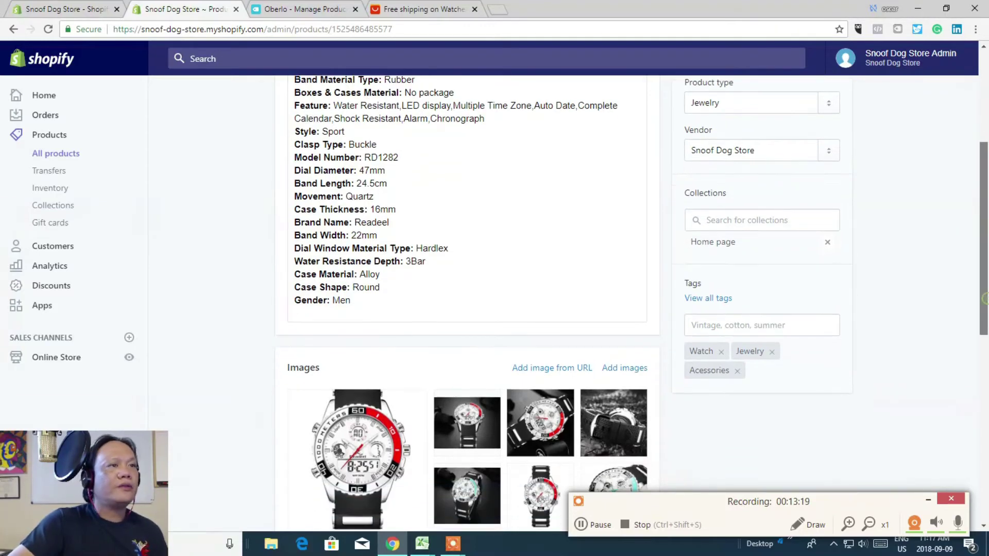
scroll(466, 304, down, 1)
scroll(467, 304, down, 1)
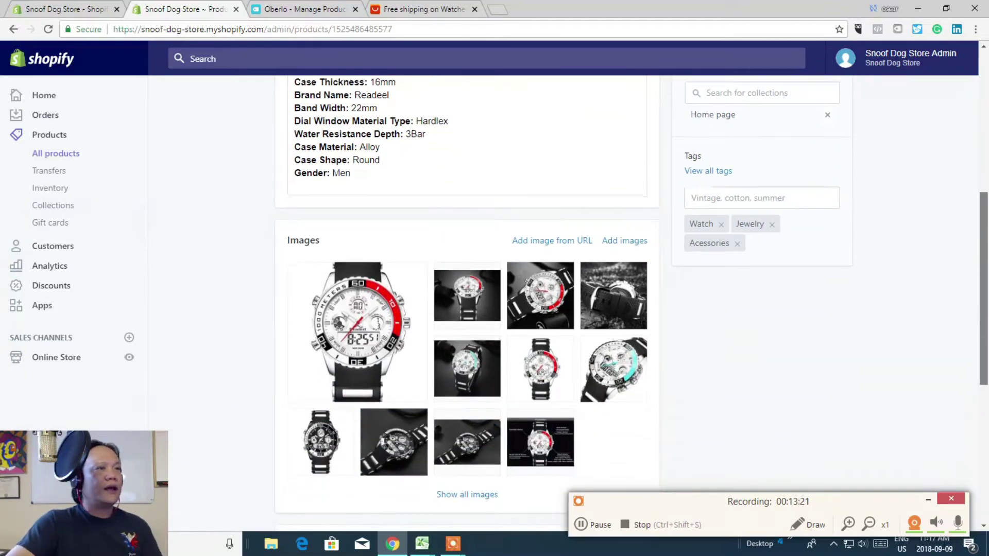
scroll(467, 309, down, 1)
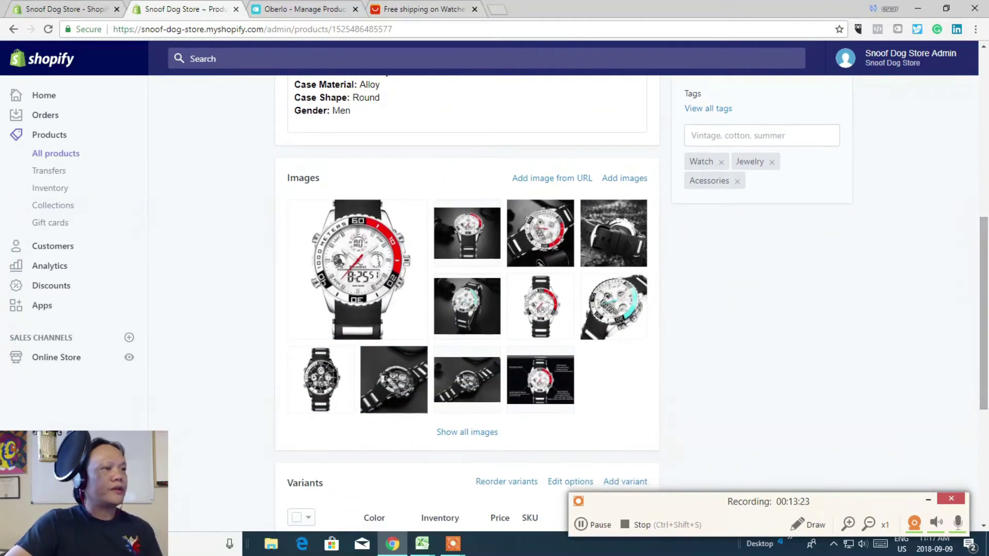
scroll(466, 304, down, 1)
scroll(467, 304, down, 1)
scroll(467, 304, up, 1)
scroll(466, 304, up, 5)
scroll(467, 304, up, 3)
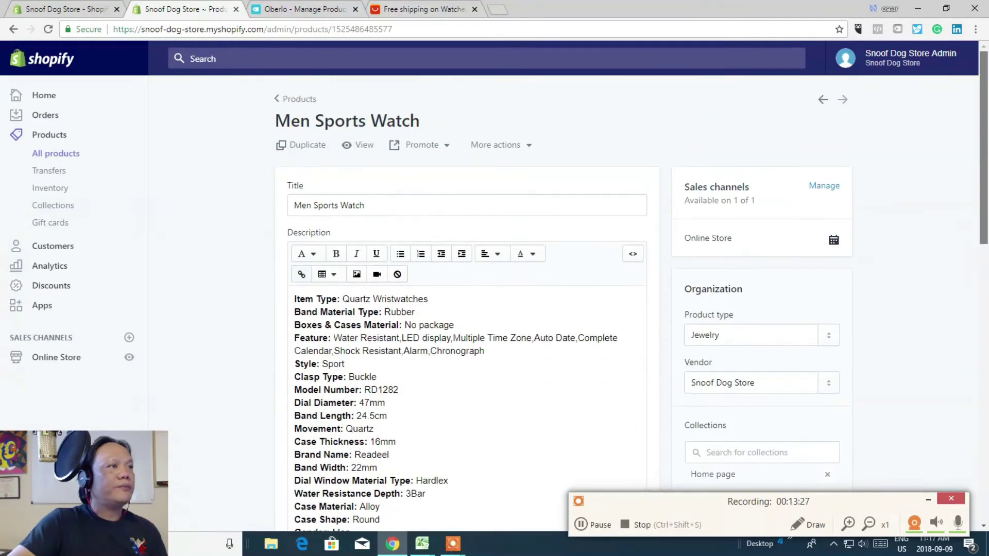
scroll(466, 304, down, 2)
scroll(466, 303, down, 2)
scroll(467, 303, down, 3)
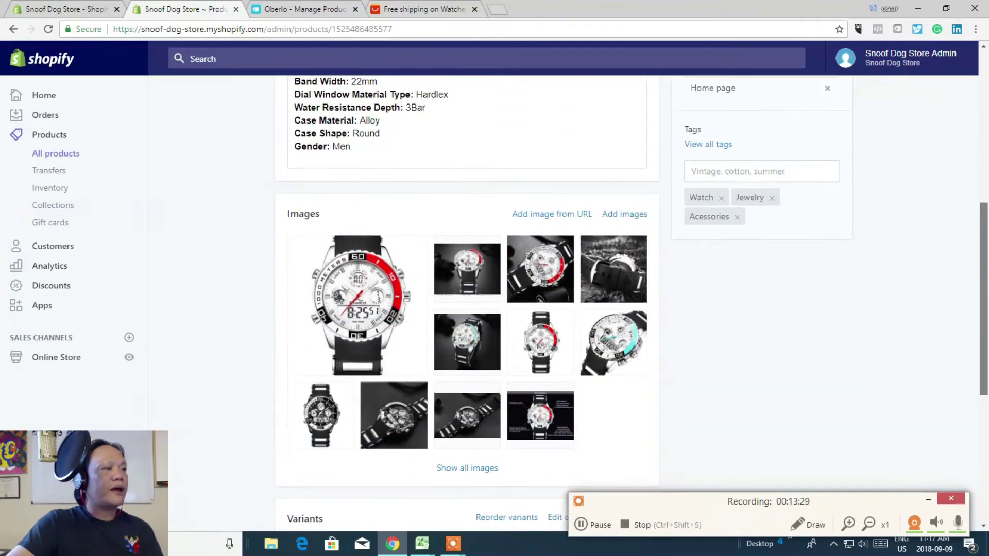
scroll(467, 304, down, 1)
scroll(467, 304, down, 2)
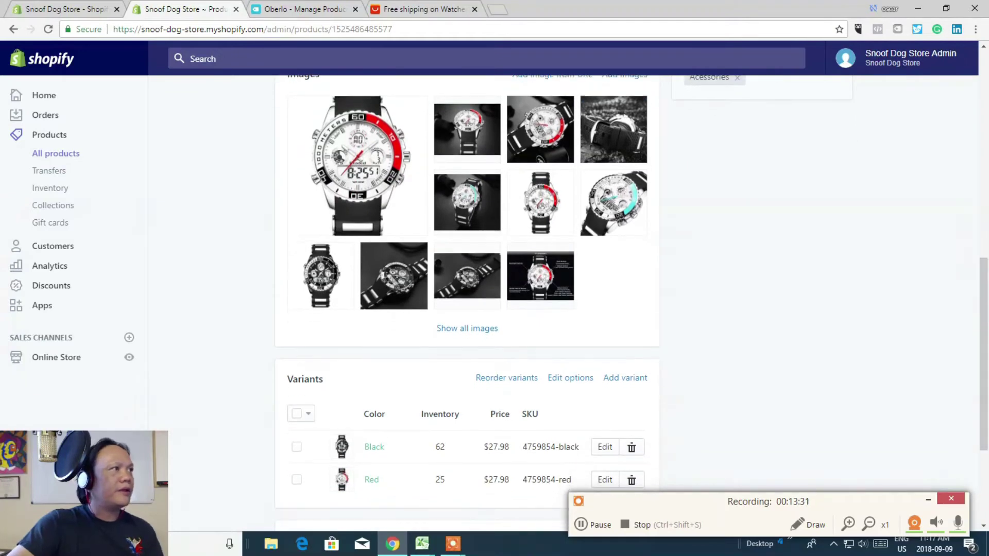
scroll(467, 304, down, 2)
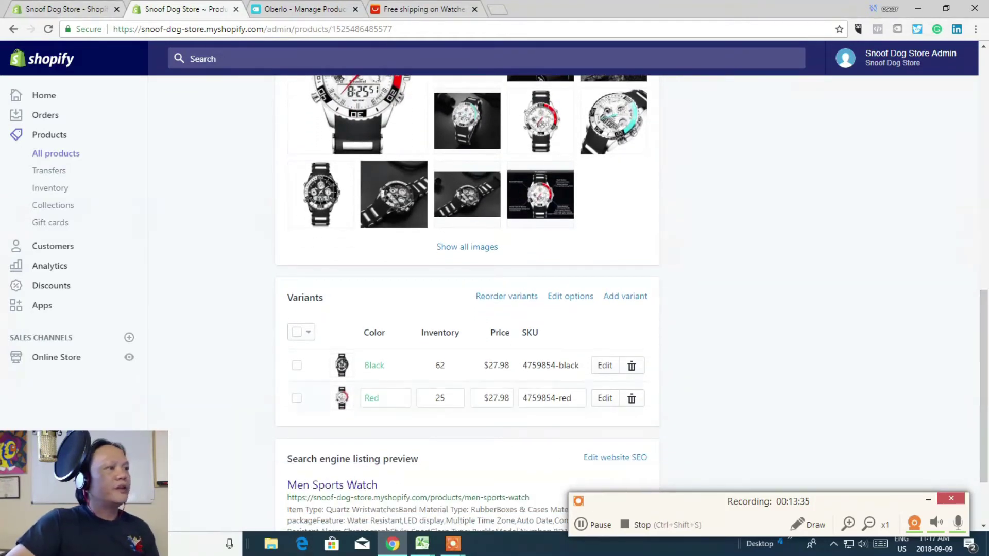
scroll(440, 365, down, 1)
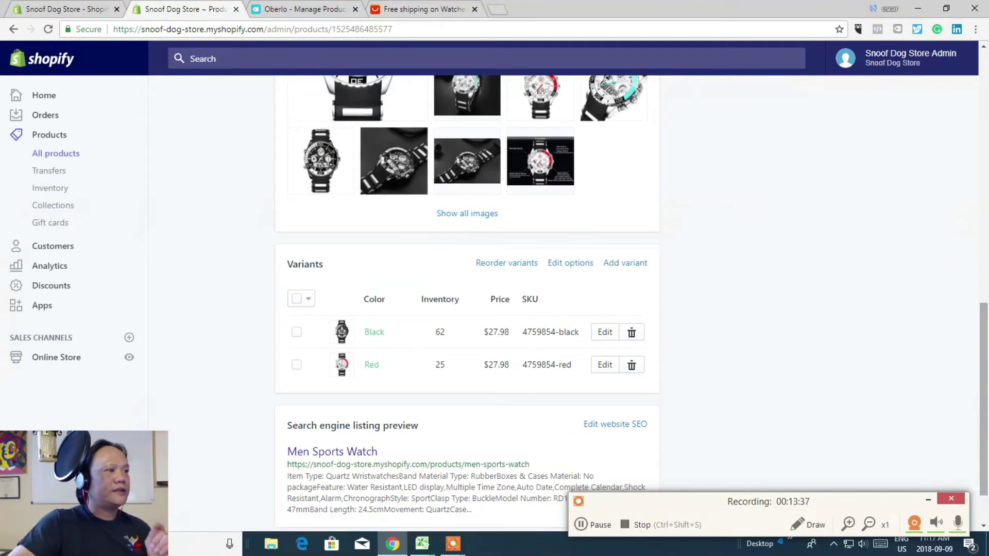
Tick the Black and Red variant checkboxes, glancing at the bulk Actions list in between
click(296, 332)
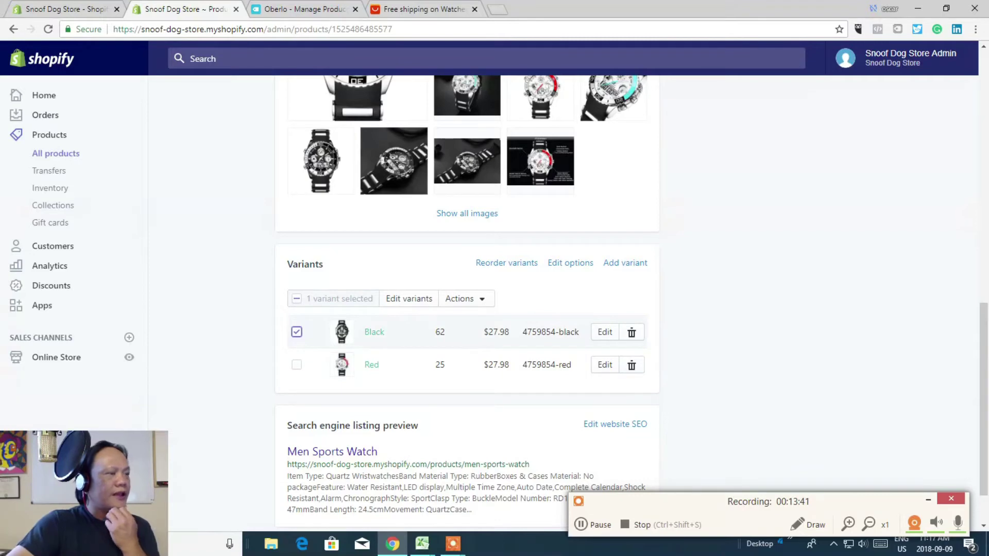
click(464, 299)
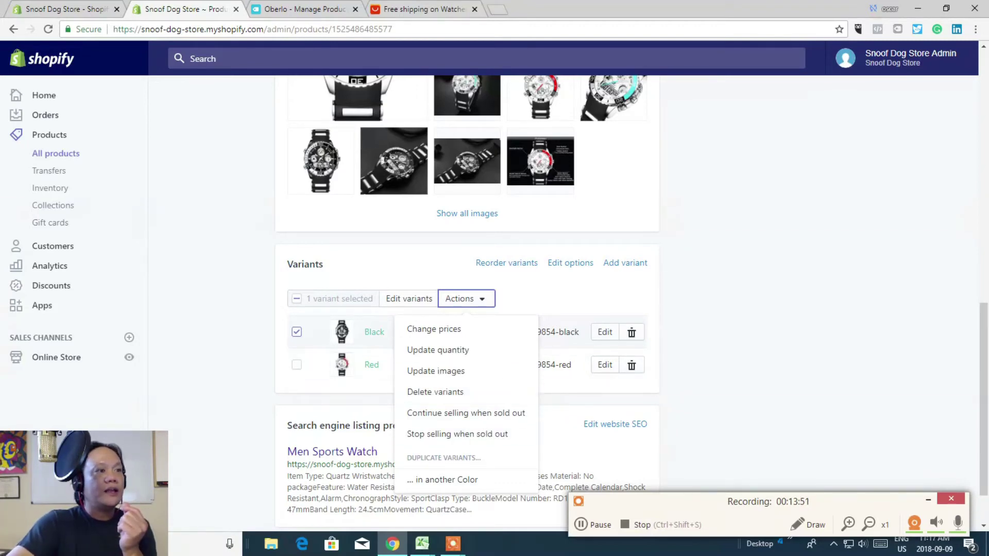
click(745, 355)
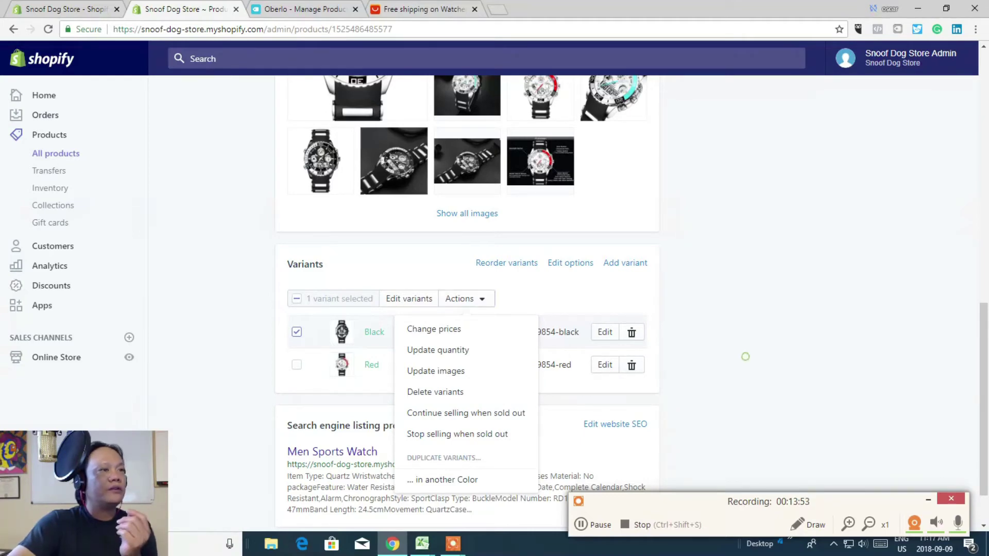
click(296, 365)
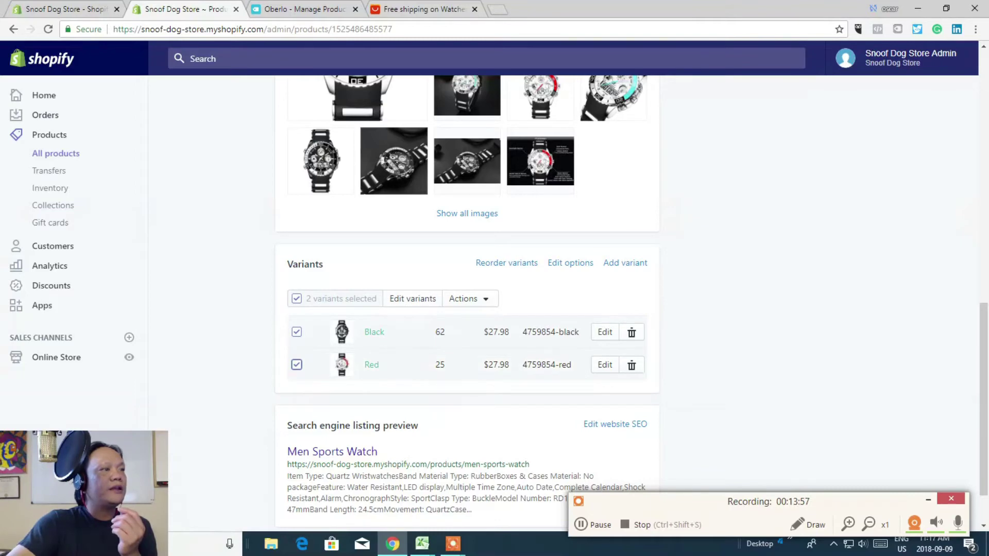
scroll(467, 303, down, 1)
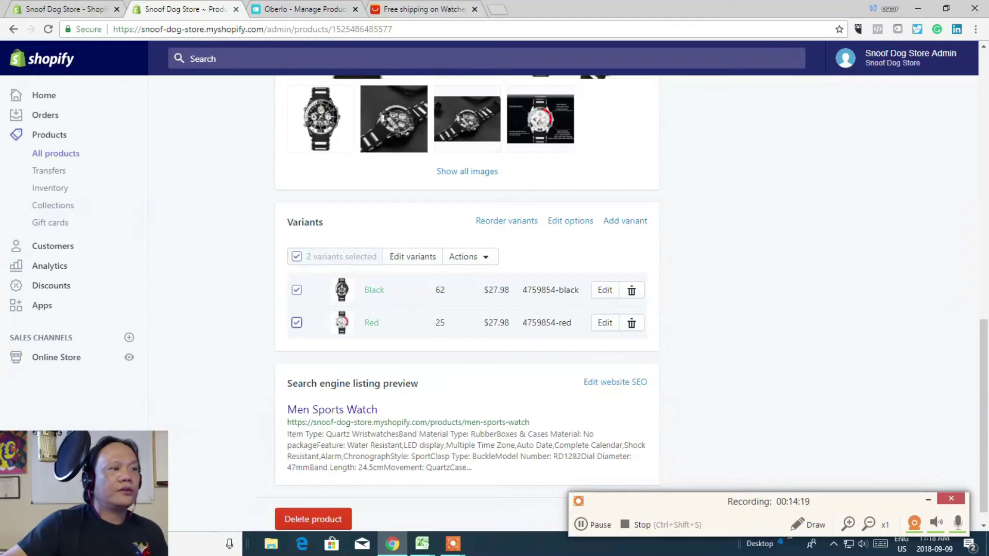
scroll(983, 412, down, 1)
scroll(984, 412, up, 15)
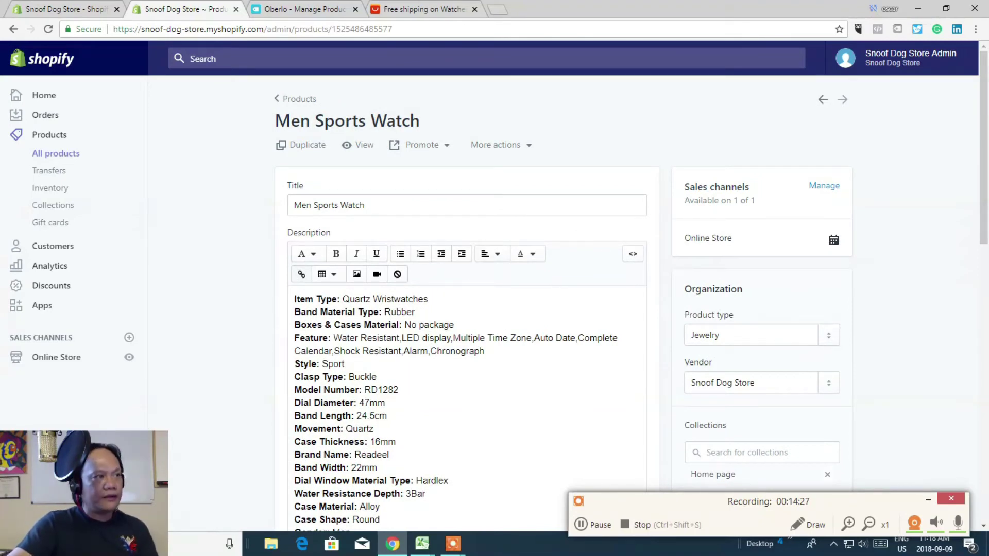
scroll(984, 155, down, 1)
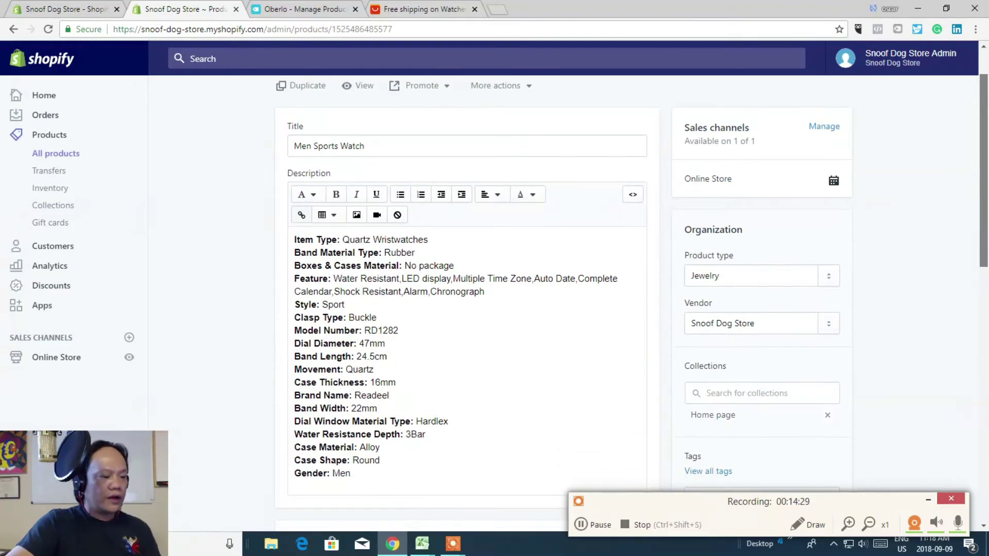
scroll(467, 301, down, 2)
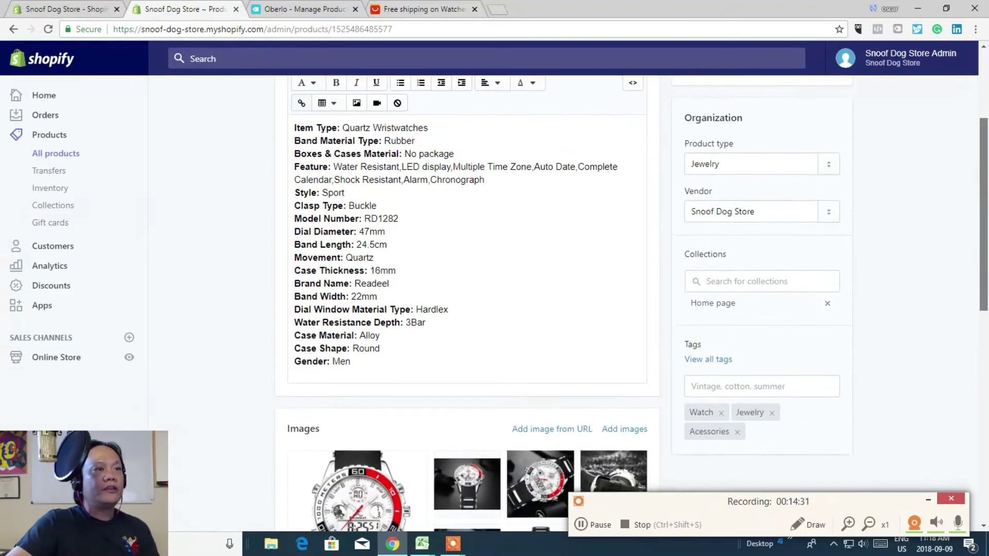
scroll(467, 301, down, 1)
scroll(467, 301, down, 2)
scroll(467, 301, down, 1)
scroll(468, 301, down, 1)
scroll(467, 301, down, 1)
scroll(467, 302, up, 1)
scroll(467, 301, up, 4)
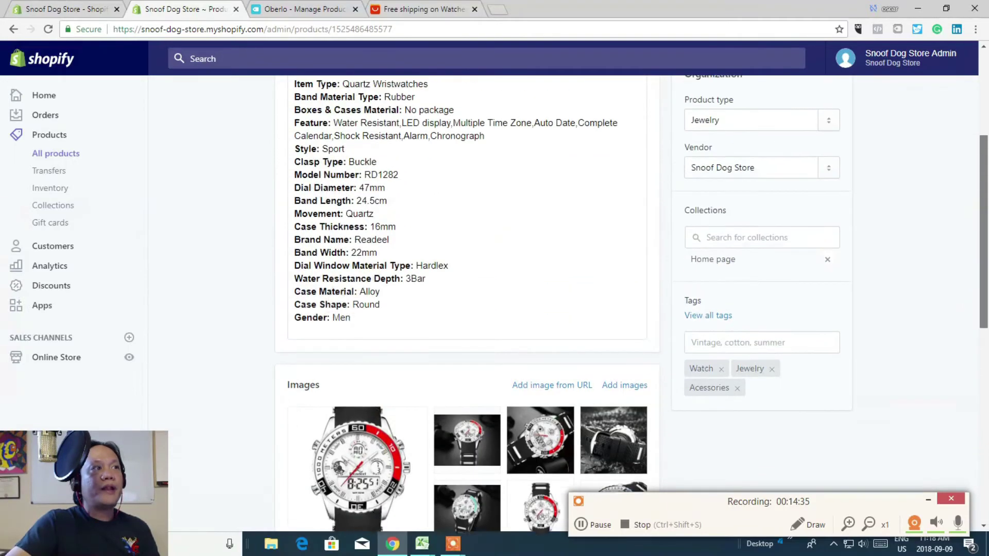
scroll(467, 301, up, 3)
scroll(467, 301, down, 2)
scroll(467, 301, down, 5)
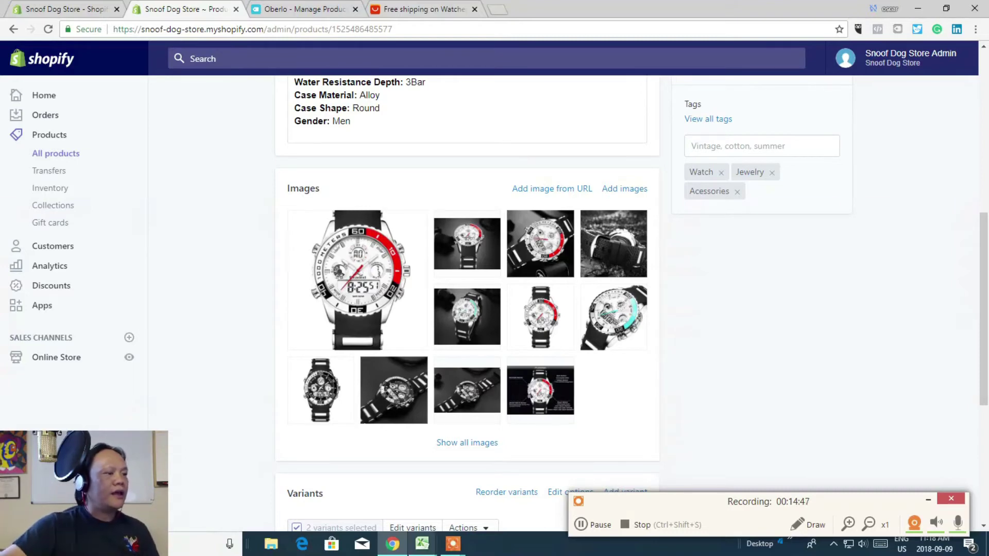
click(422, 543)
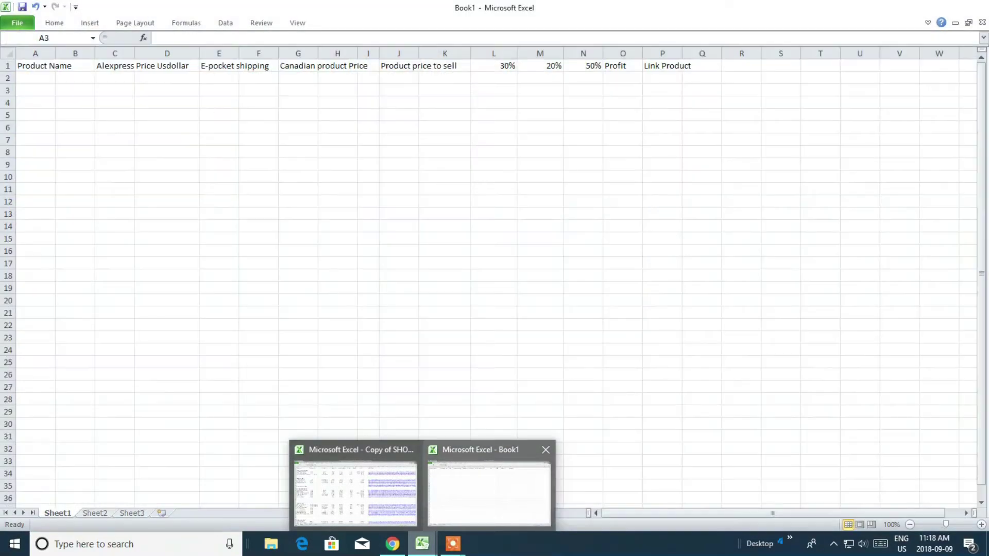
Glance at the blank Book1 workbook, then switch to the Copy of SHOPIFY STORE DOCUMENTS workbook
click(460, 502)
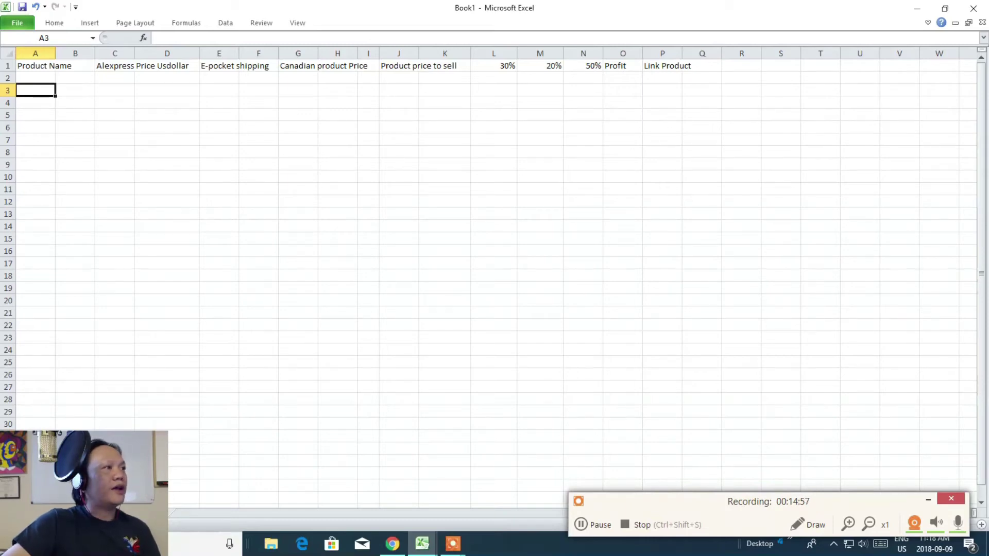
click(421, 543)
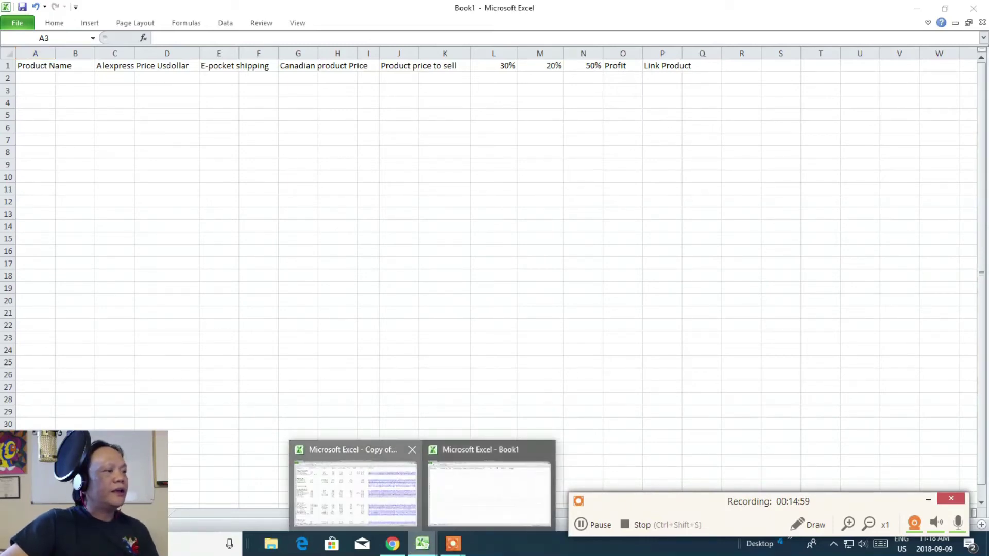
click(356, 490)
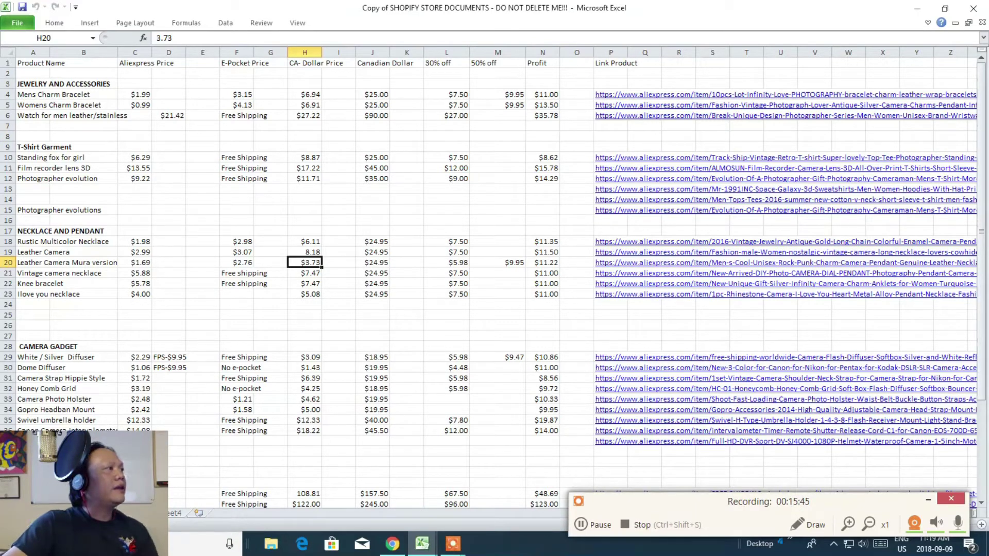
click(60, 94)
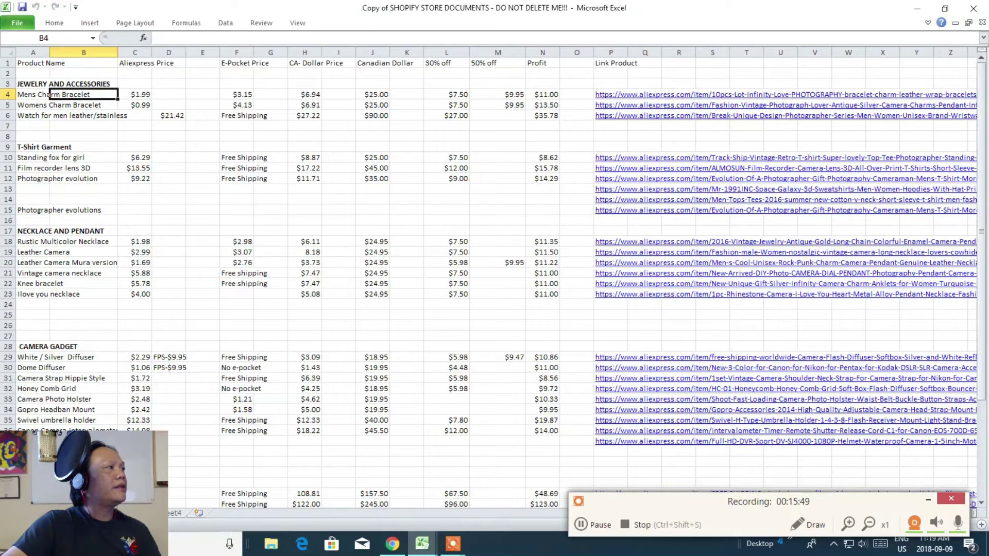
key(Right)
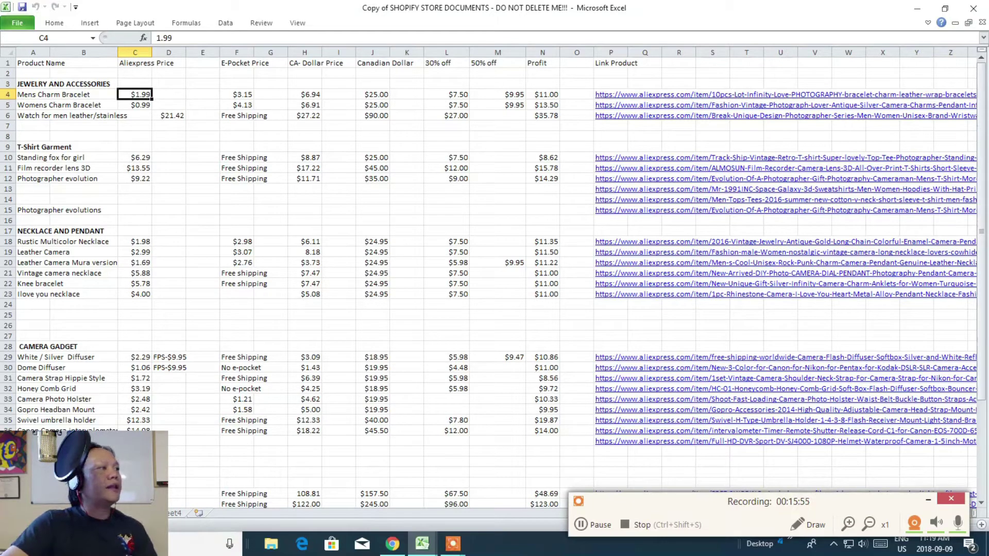
click(237, 105)
click(236, 94)
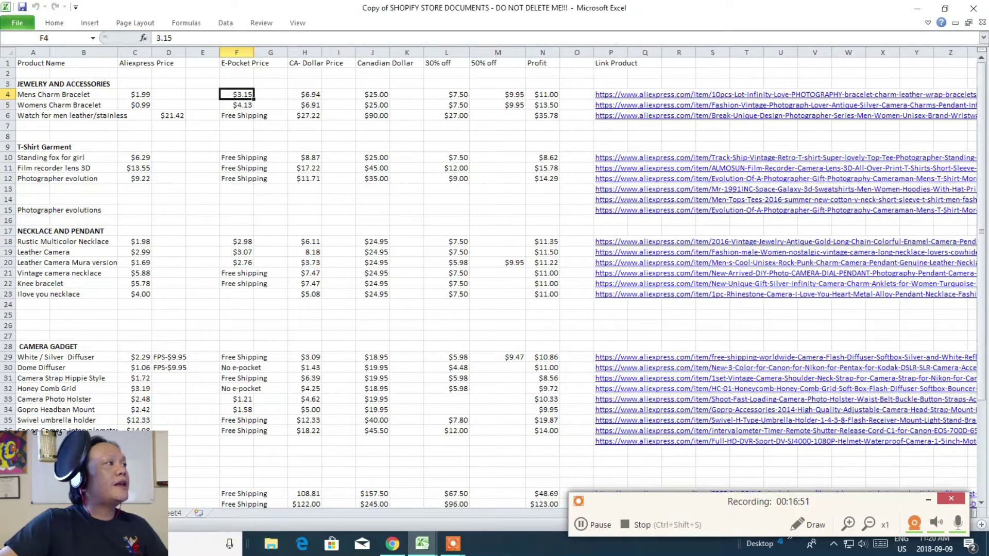
click(135, 94)
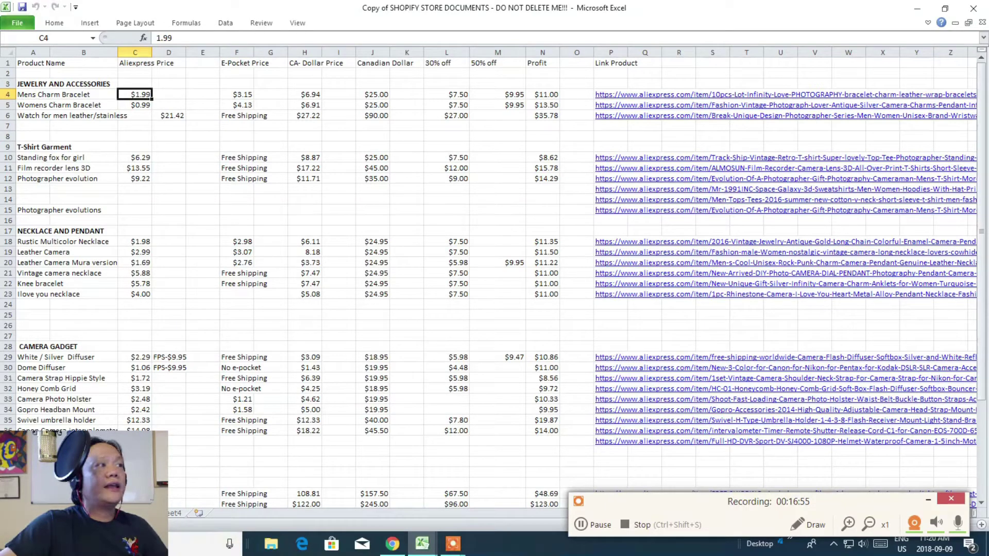
click(236, 94)
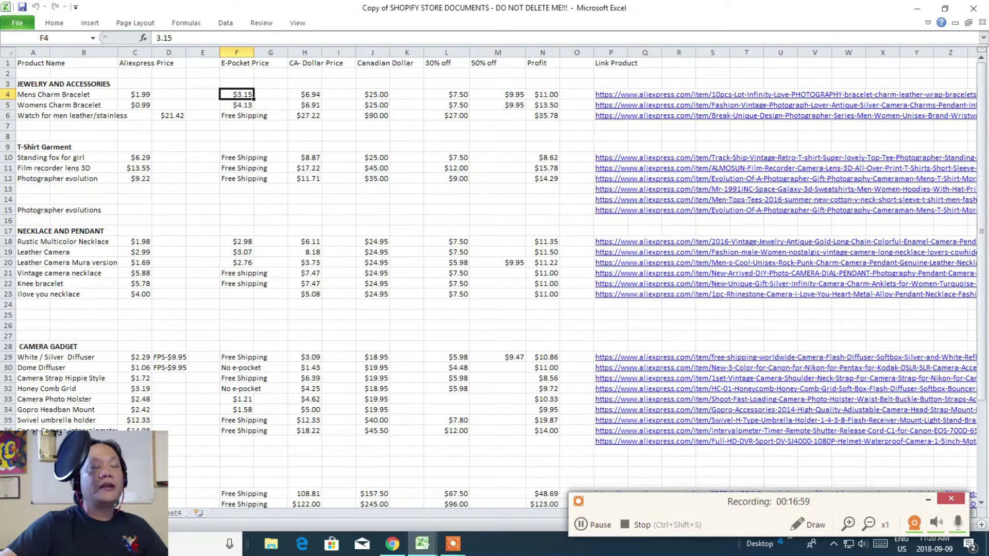
click(144, 95)
click(247, 93)
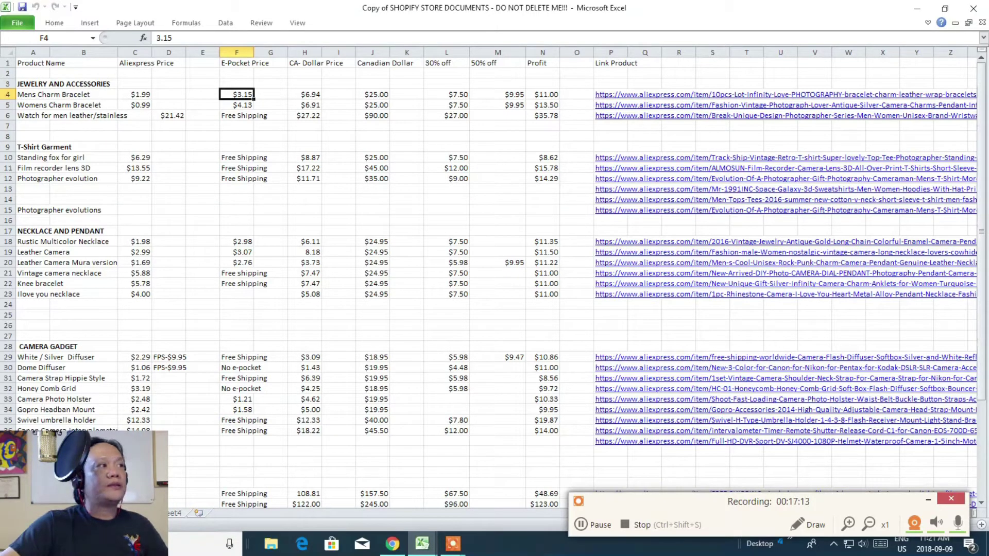
click(305, 94)
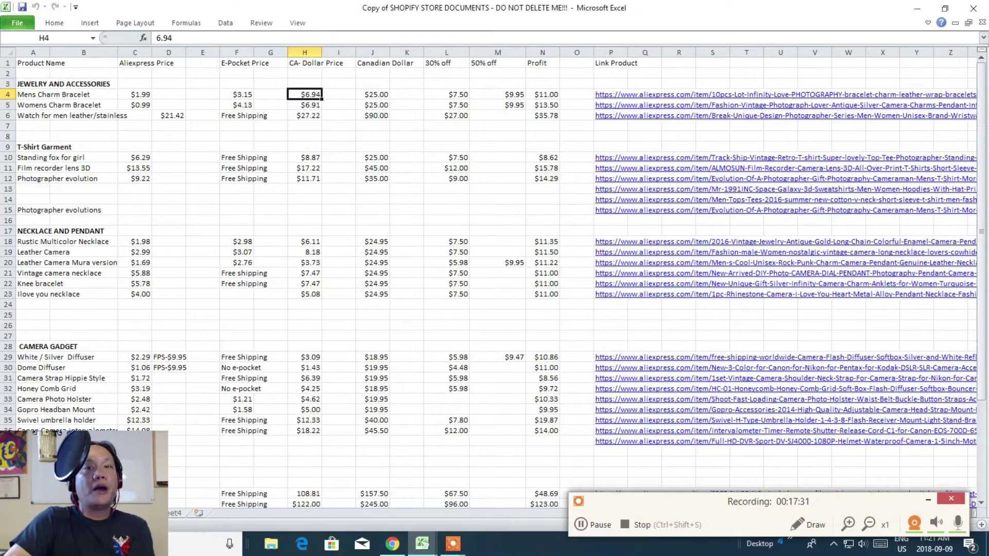
click(372, 94)
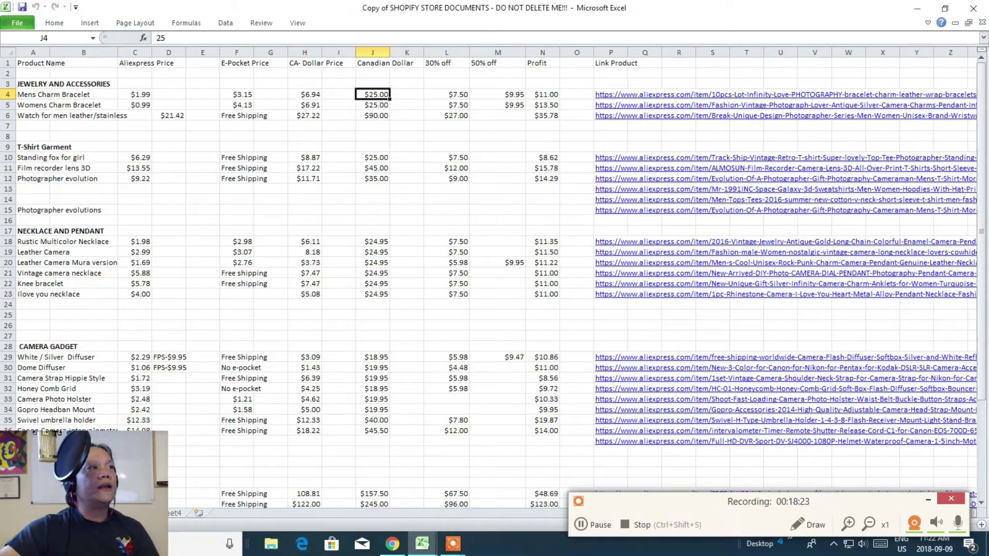
click(446, 94)
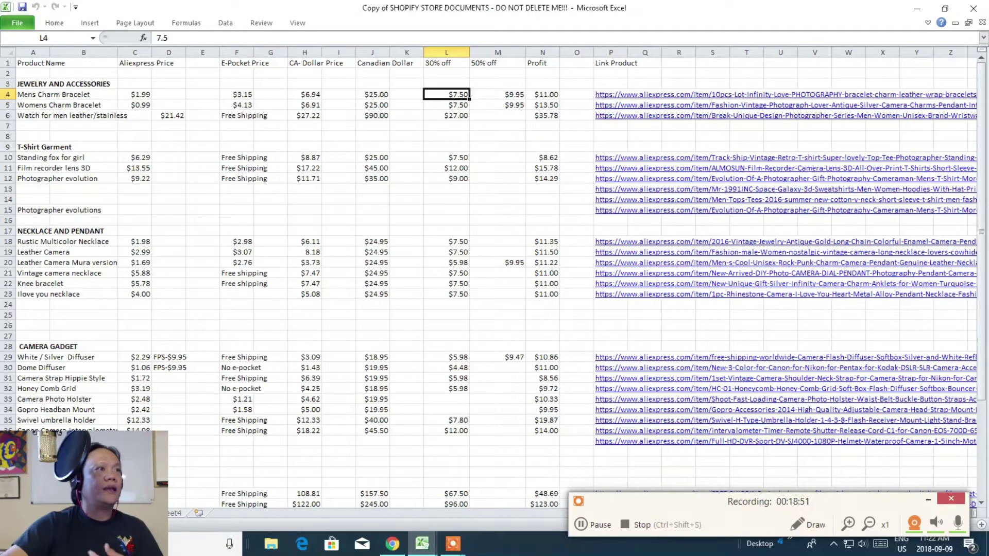
Review the bracelet's J4 price, 50% off price and N4 profit, then open its P4 product link
click(497, 94)
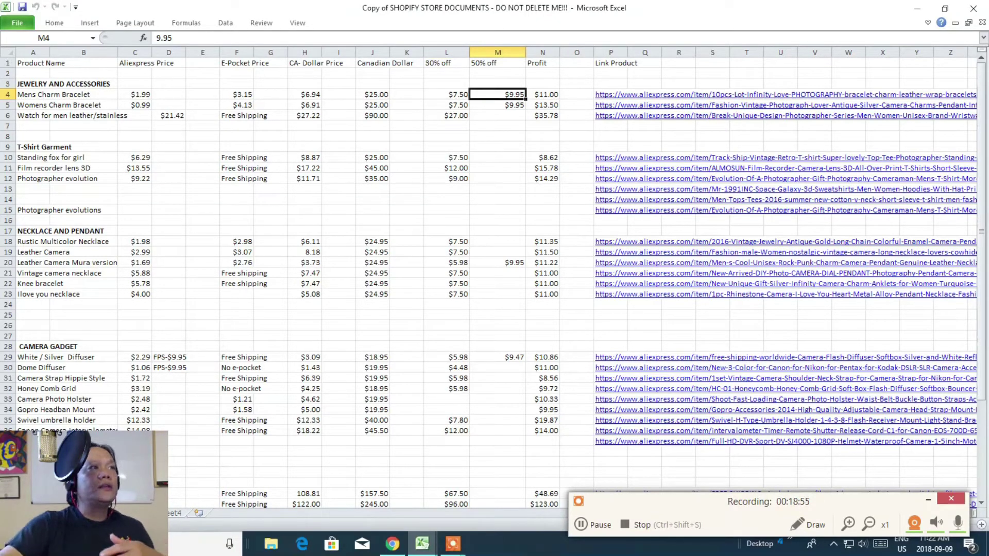
click(378, 97)
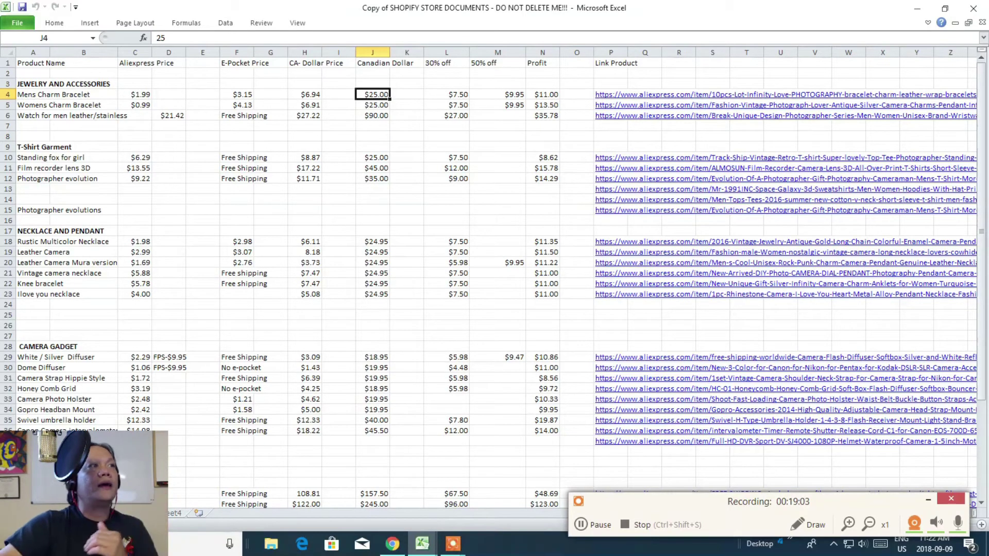
click(492, 63)
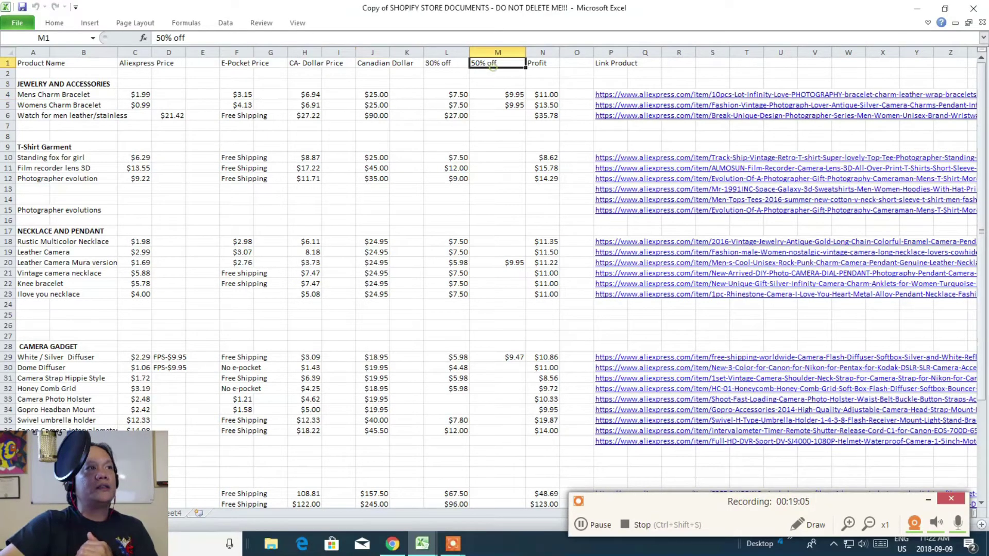
click(498, 94)
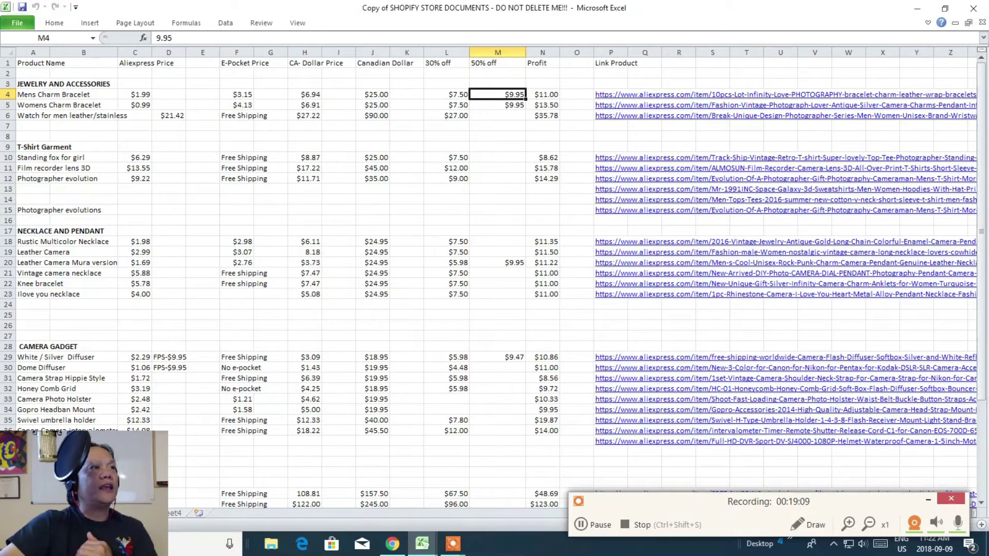
click(543, 94)
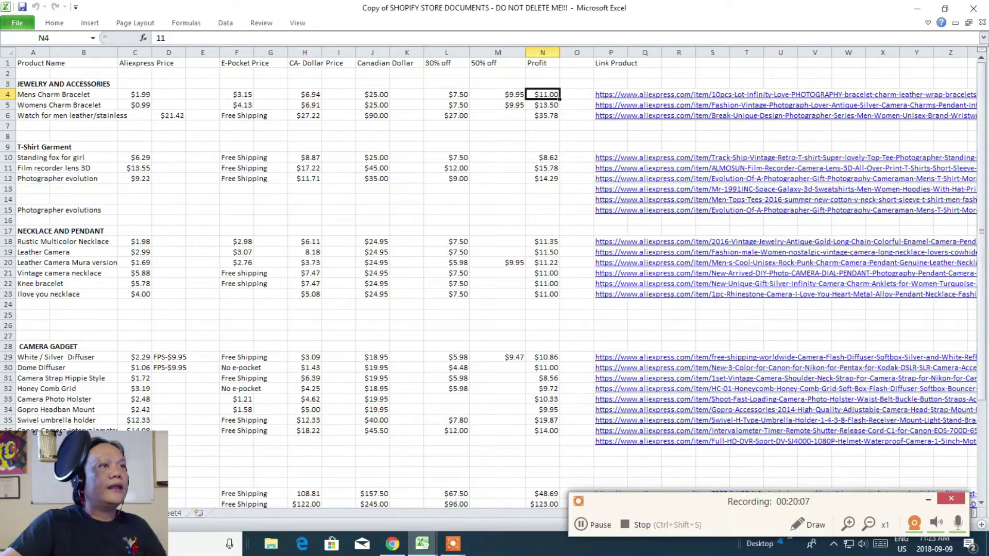
click(629, 95)
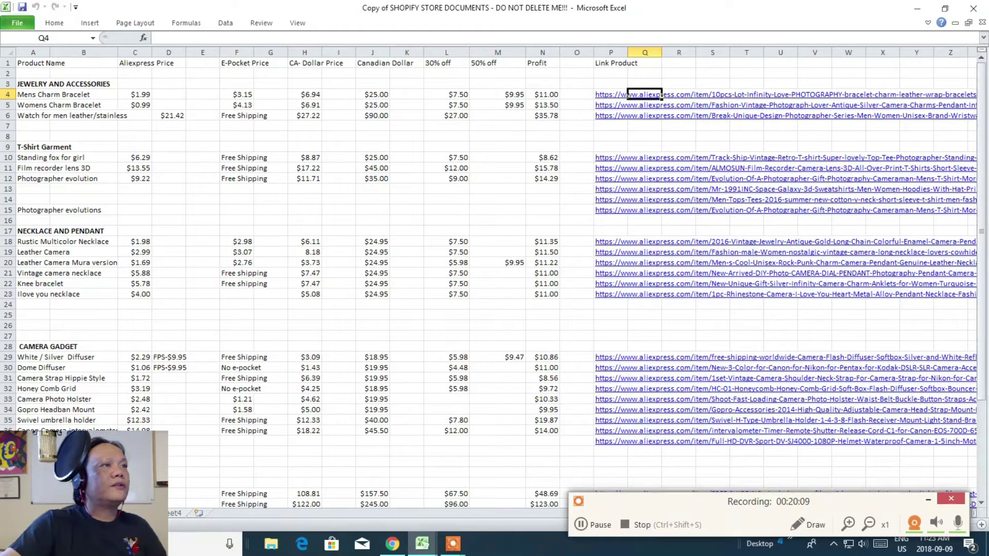
click(627, 96)
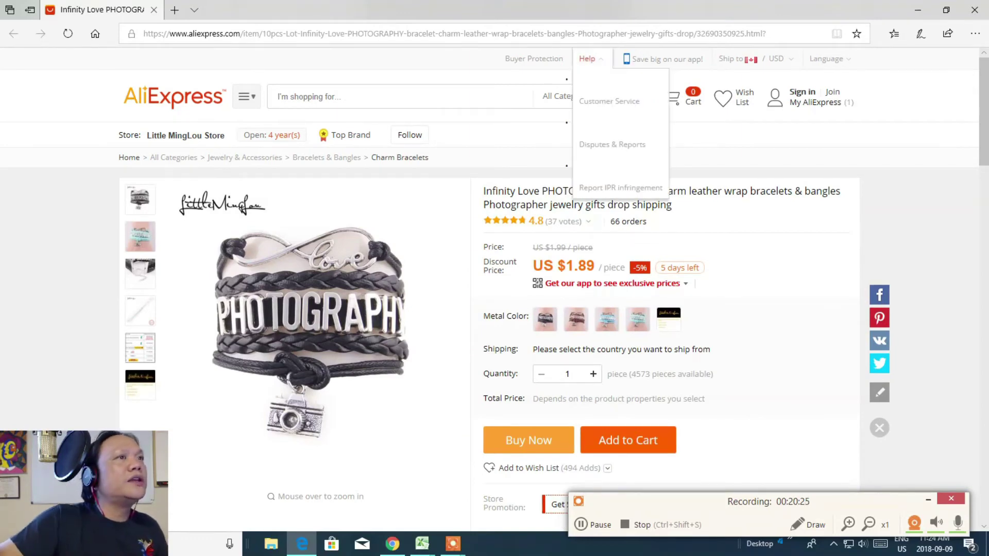
Copy the bracelet page URL from Edge's address bar and switch back to the Copy of SHOPIFY workbook
drag(771, 33, 143, 33)
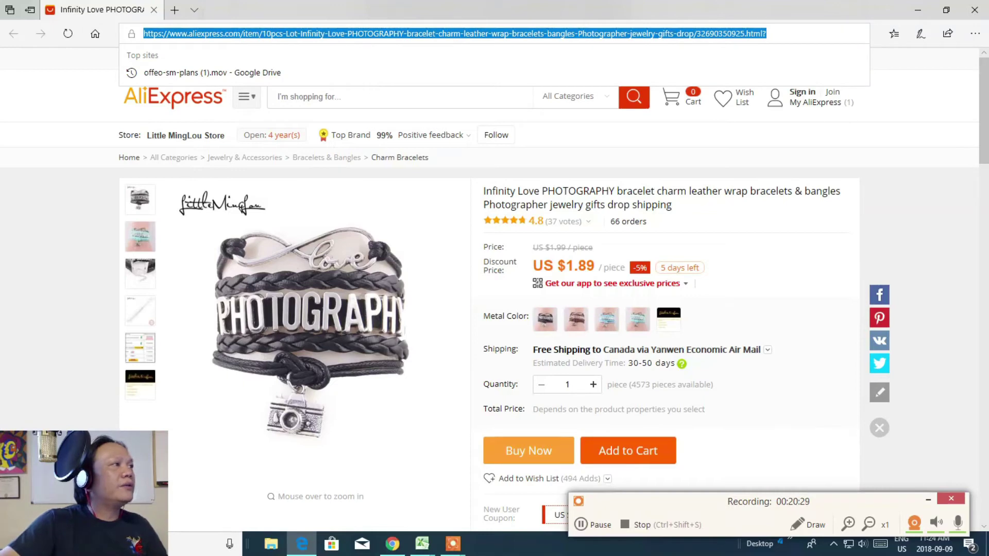
right_click(184, 36)
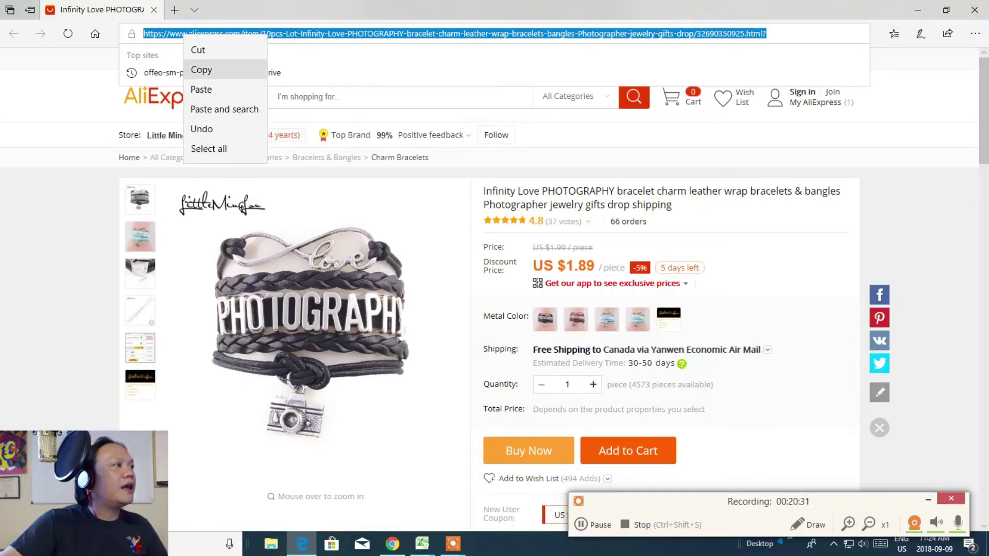
click(202, 70)
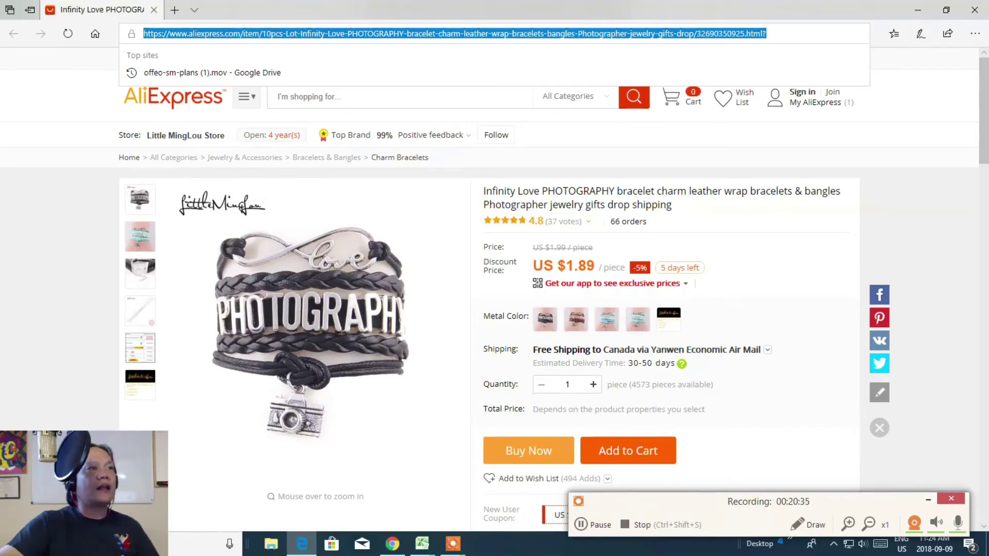
click(422, 543)
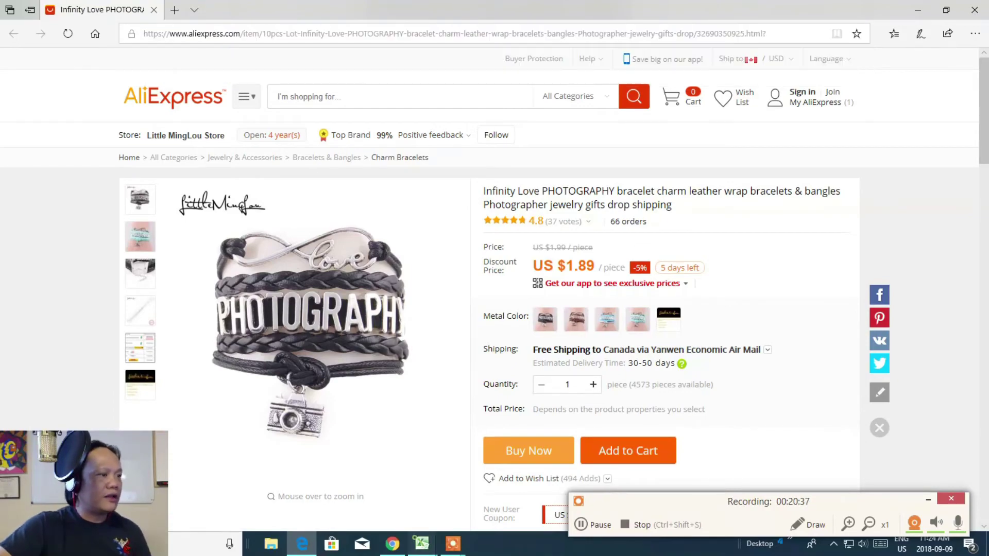
click(355, 492)
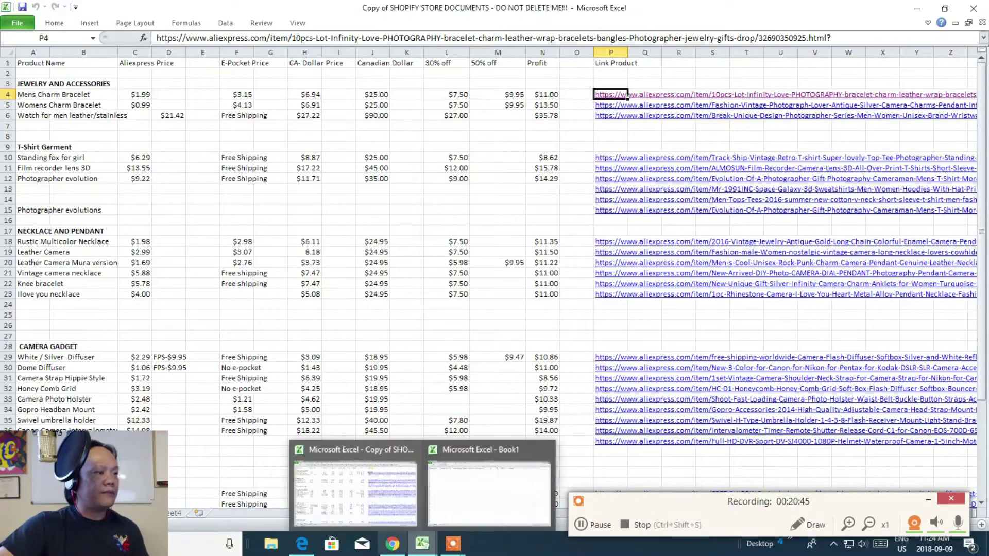
Check the bracelet's Canada shipping methods, ePacket at US $3.15, then switch to Book1
click(301, 484)
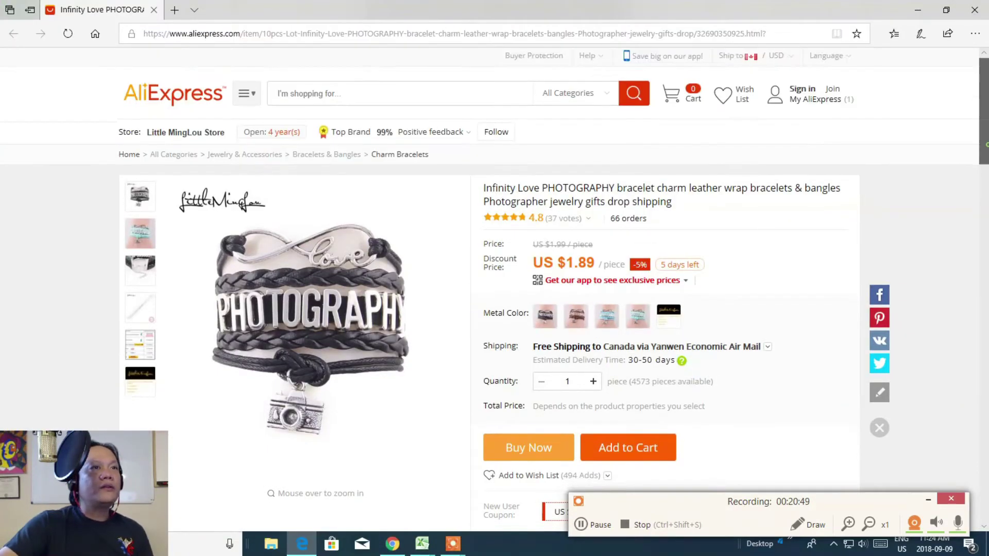
scroll(494, 286, down, 1)
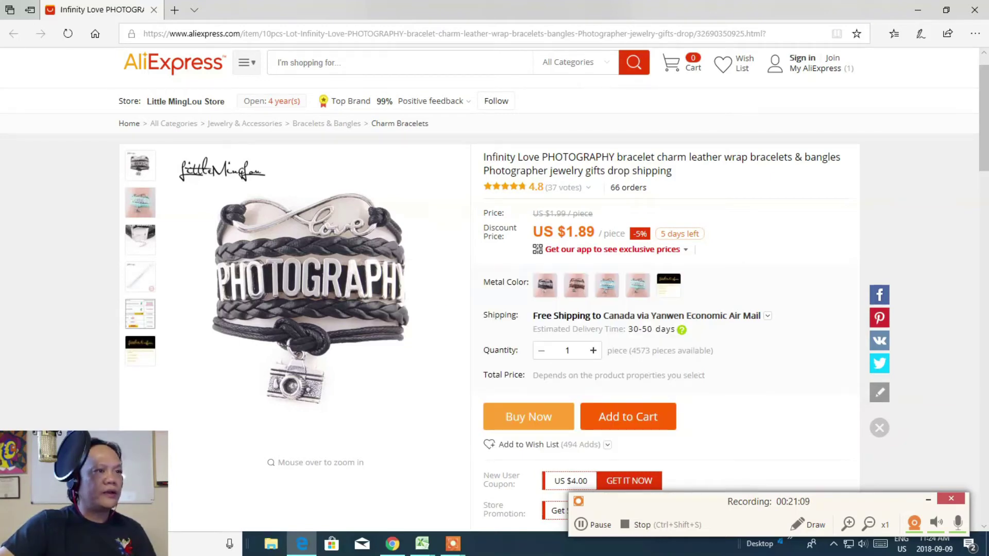
click(737, 315)
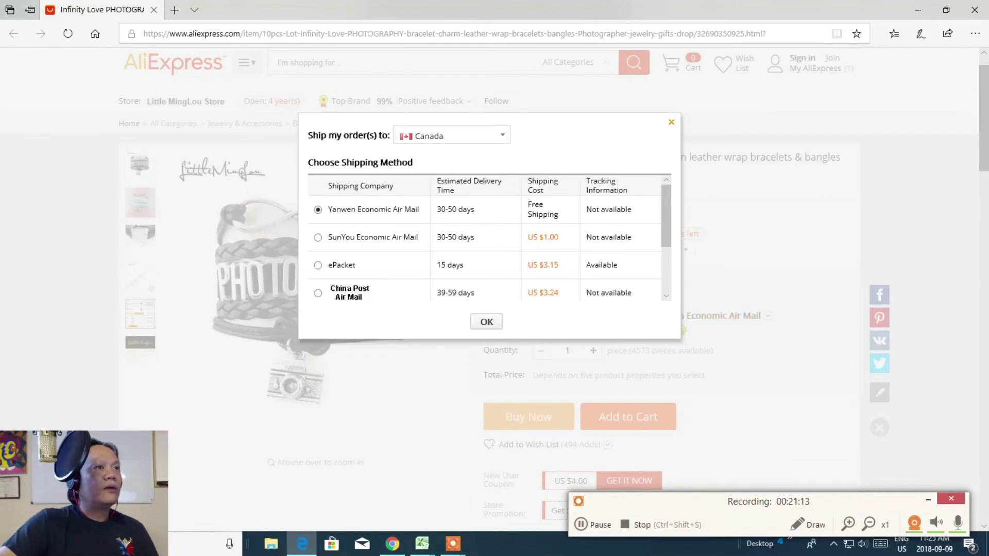
click(671, 122)
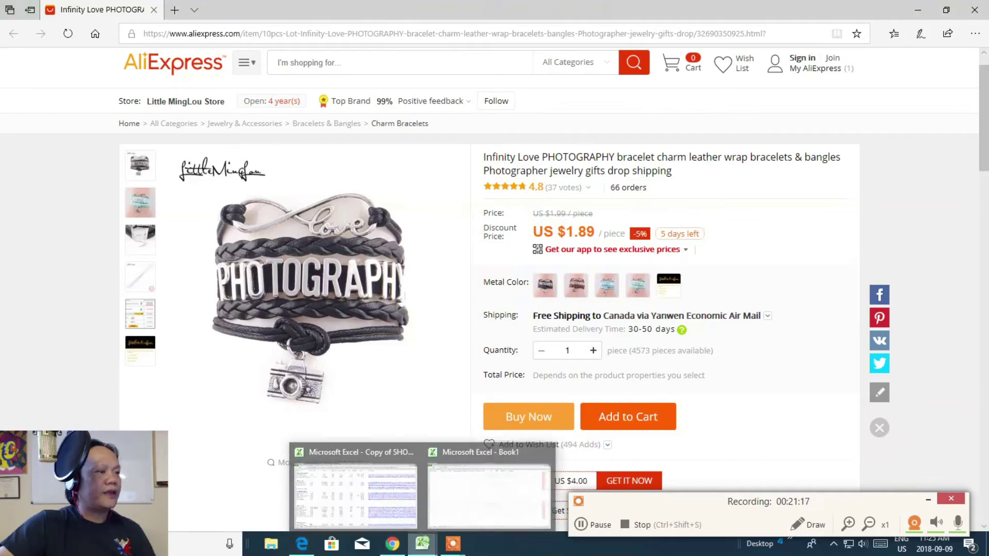
click(492, 490)
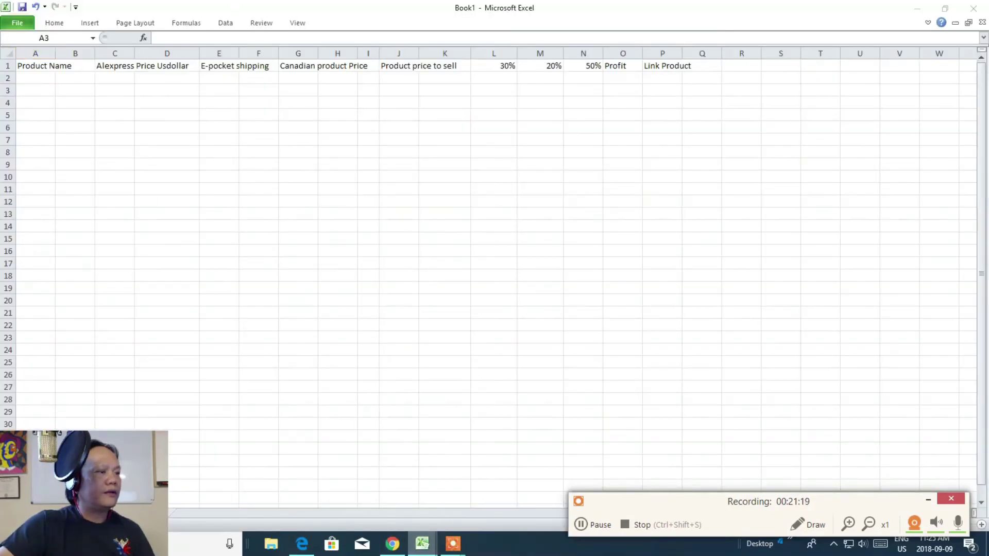
mouse_move(422, 544)
click(390, 501)
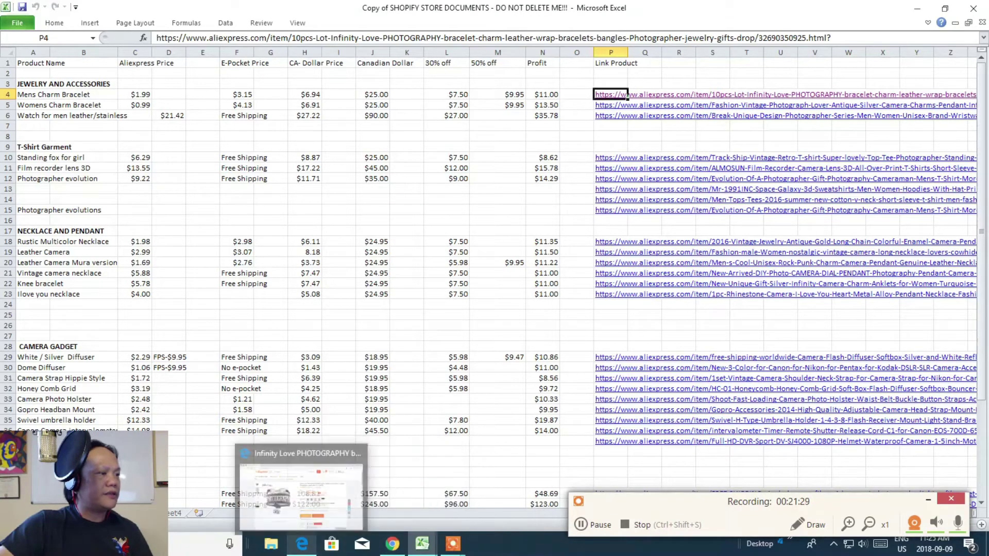
click(301, 487)
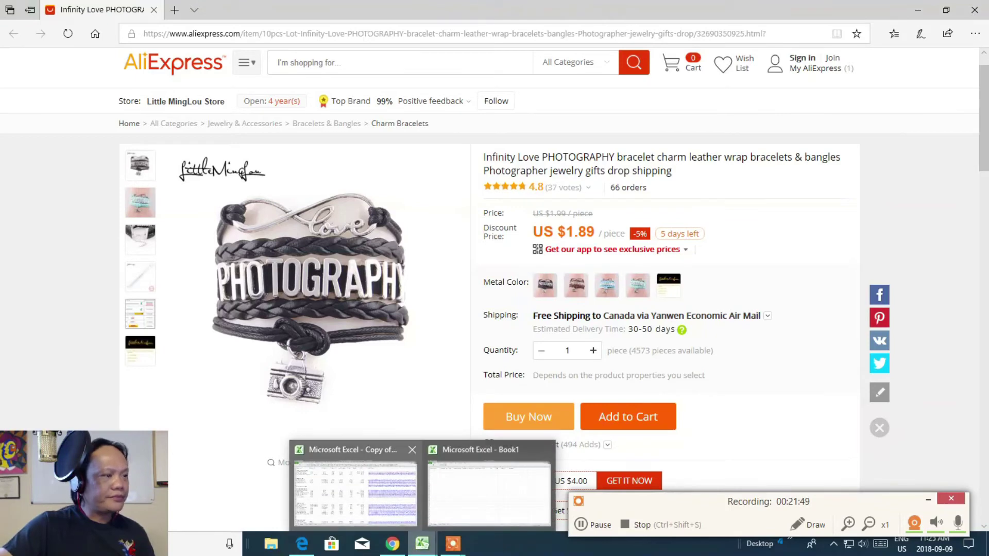
click(403, 500)
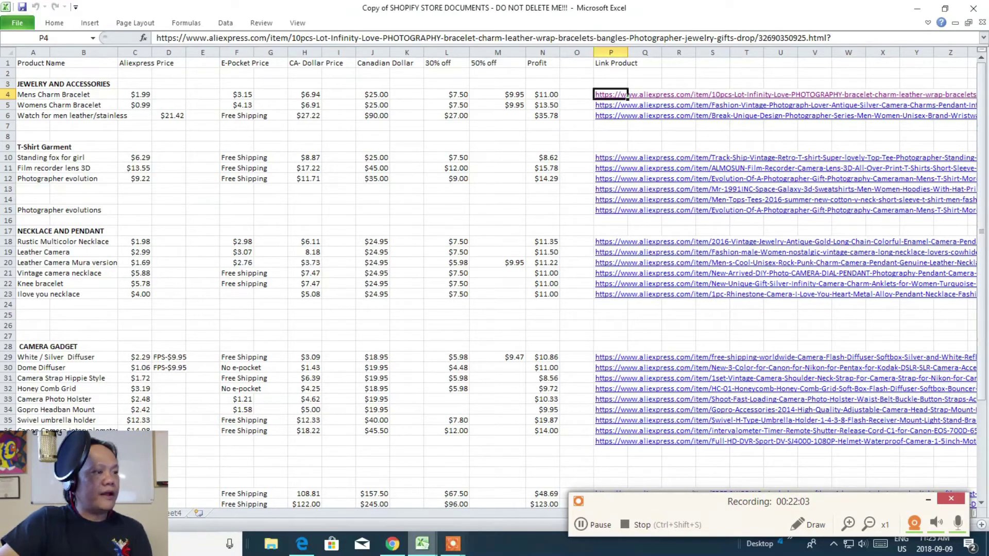
click(515, 484)
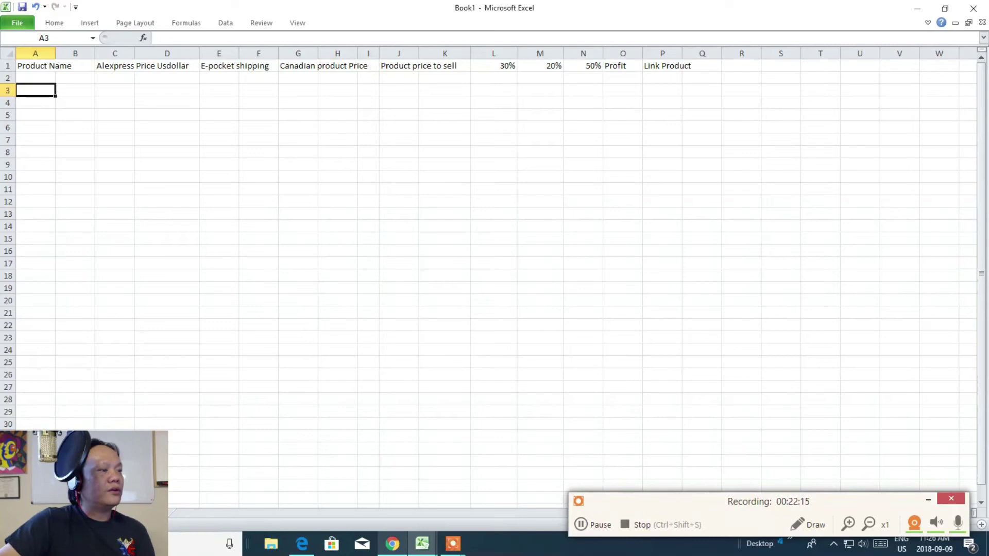
click(392, 544)
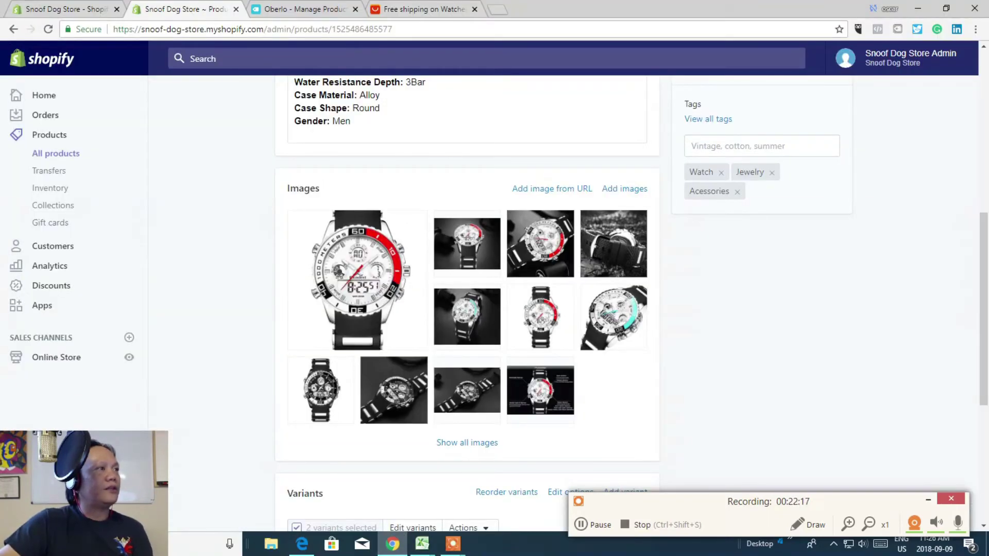
Copy the title 'Men Sports Watch' from the Shopify product's Title field
scroll(466, 304, up, 4)
scroll(467, 304, up, 4)
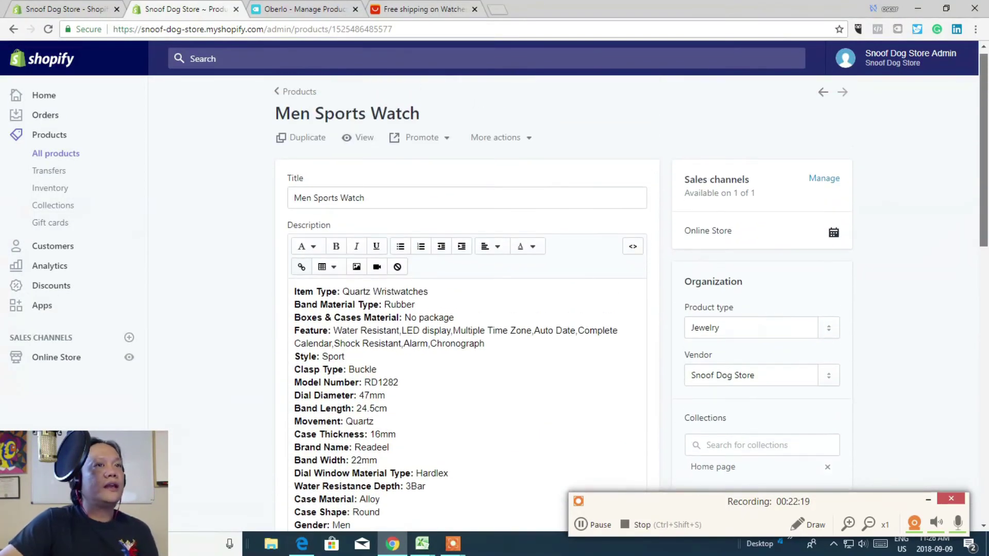
drag(384, 198, 293, 198)
right_click(330, 200)
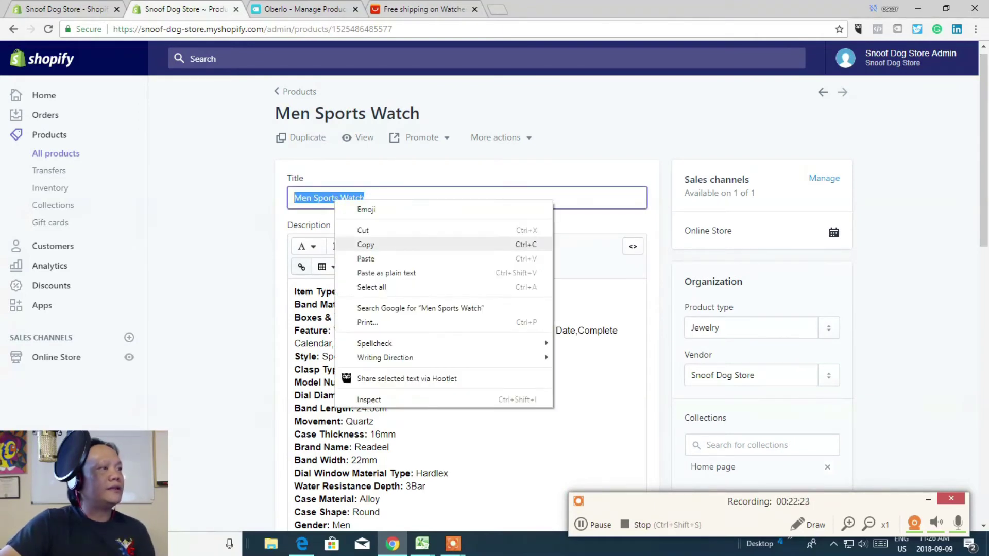
click(360, 245)
click(422, 543)
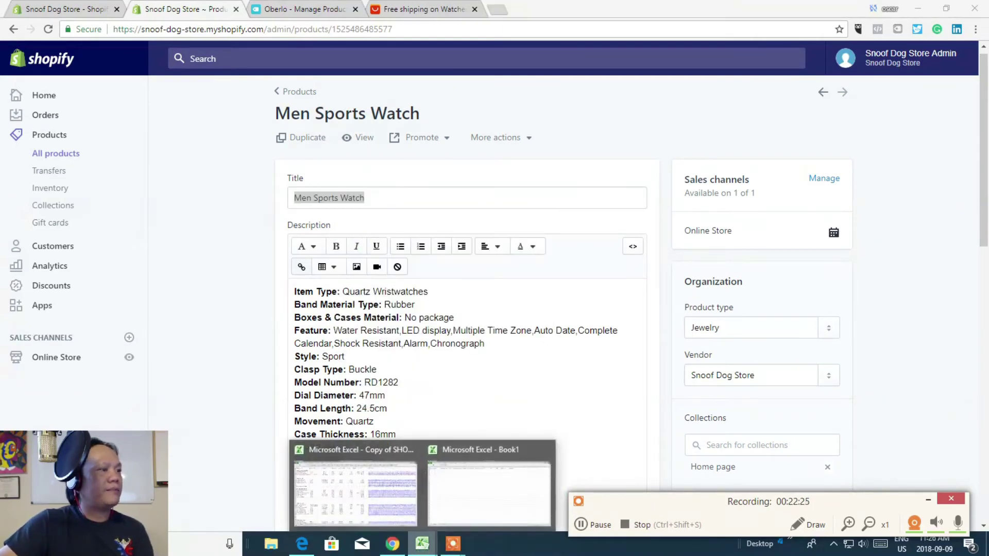
Paste 'Men Sports Watch' into cell A3 of Book1 under Product Name
click(452, 510)
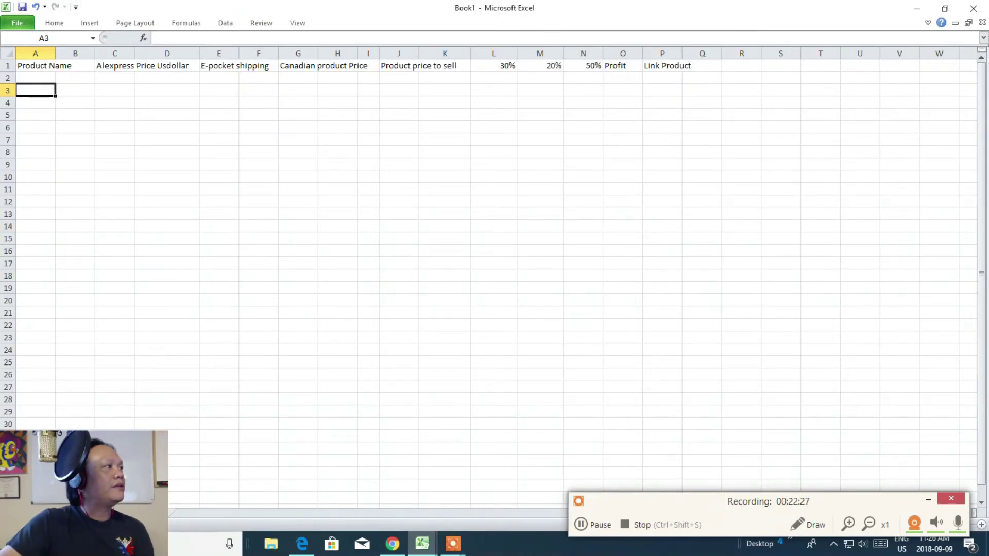
right_click(30, 90)
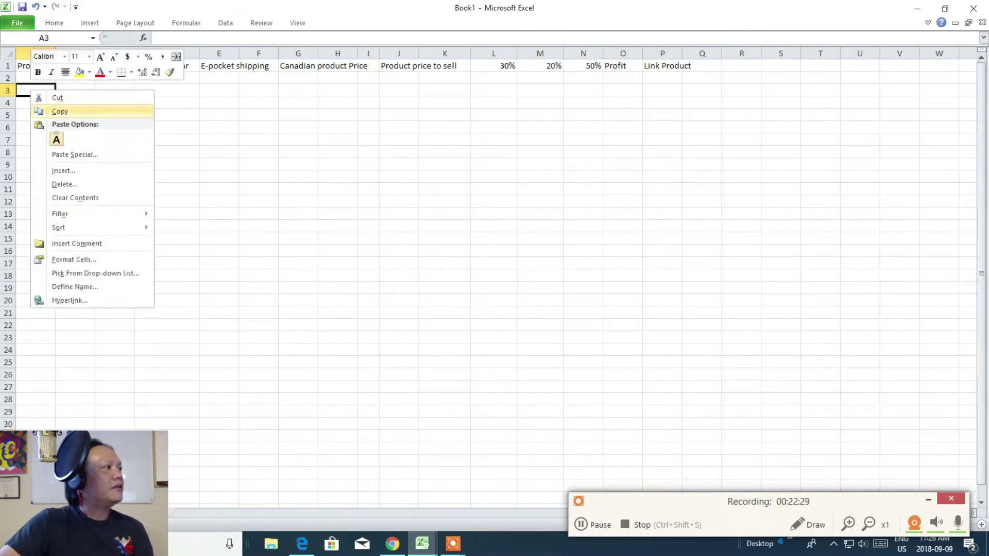
click(57, 139)
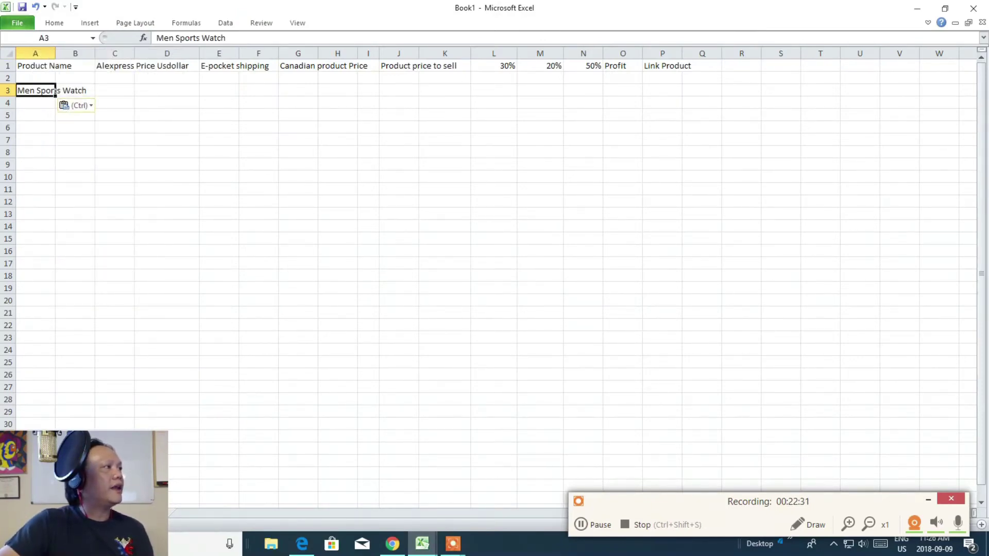
click(114, 91)
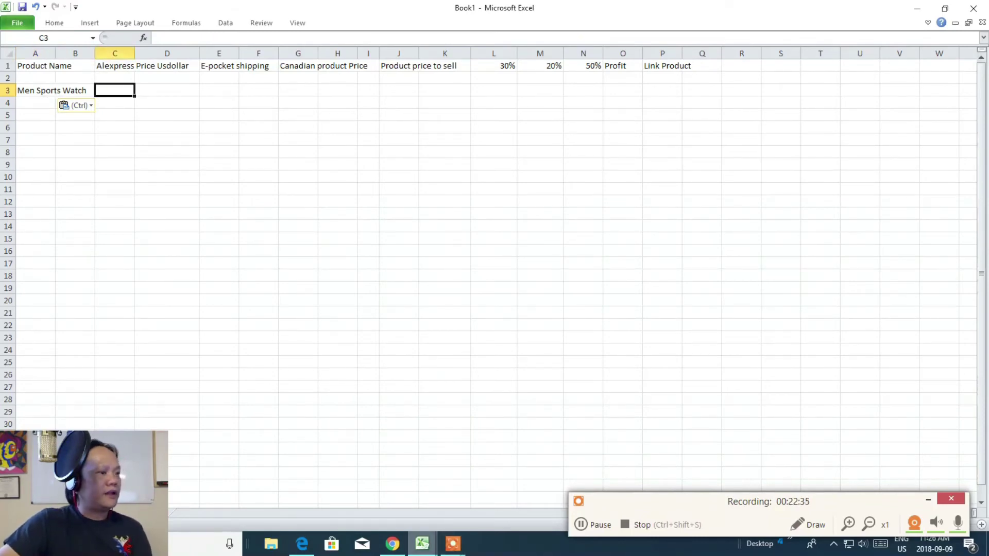
click(392, 543)
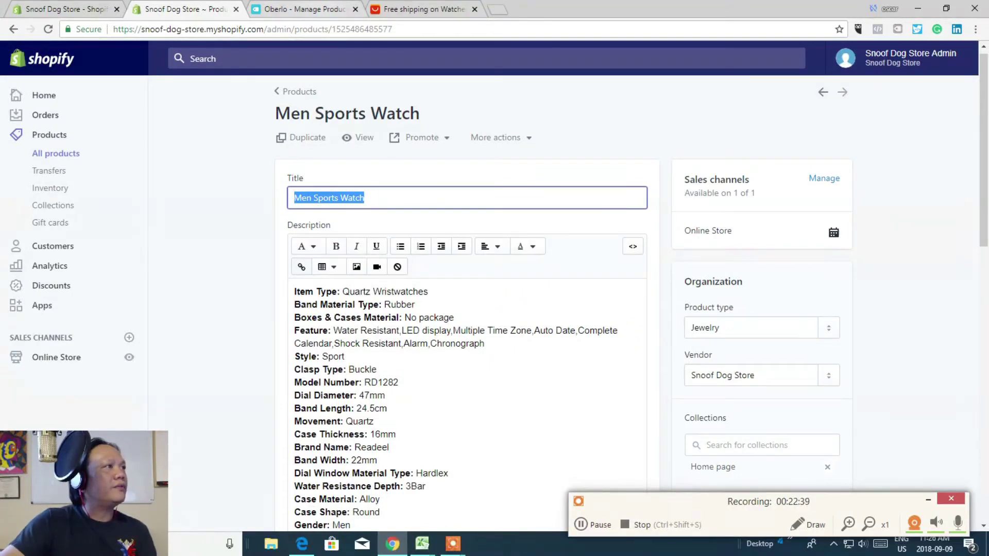
Open the AliExpress Men Sports Watches product page listed at US $13.99
click(309, 9)
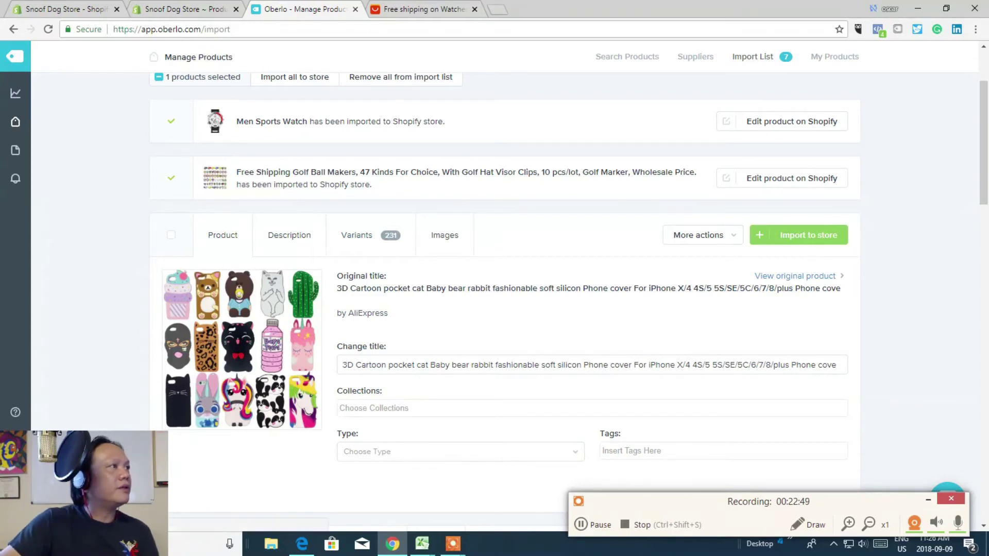
click(422, 9)
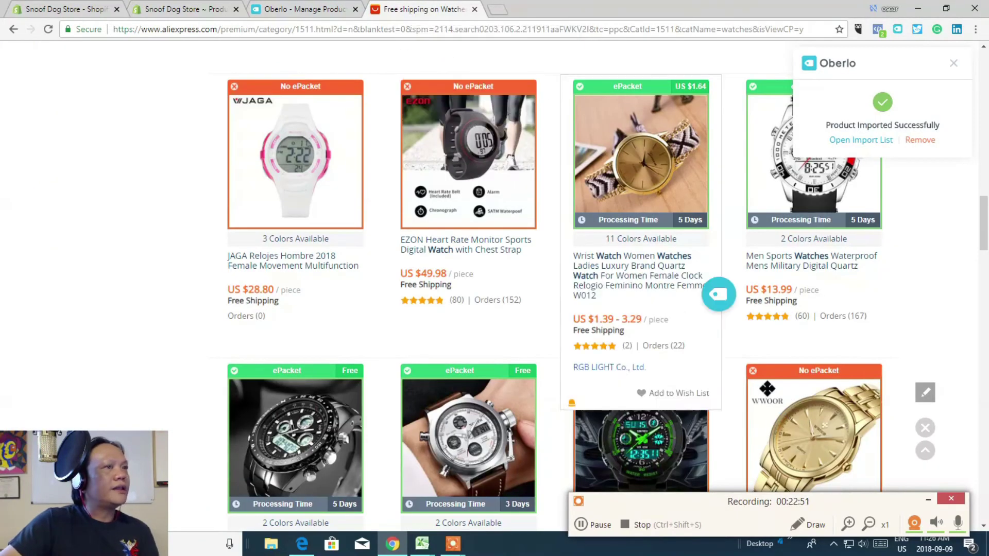
scroll(495, 283, up, 5)
scroll(494, 283, down, 2)
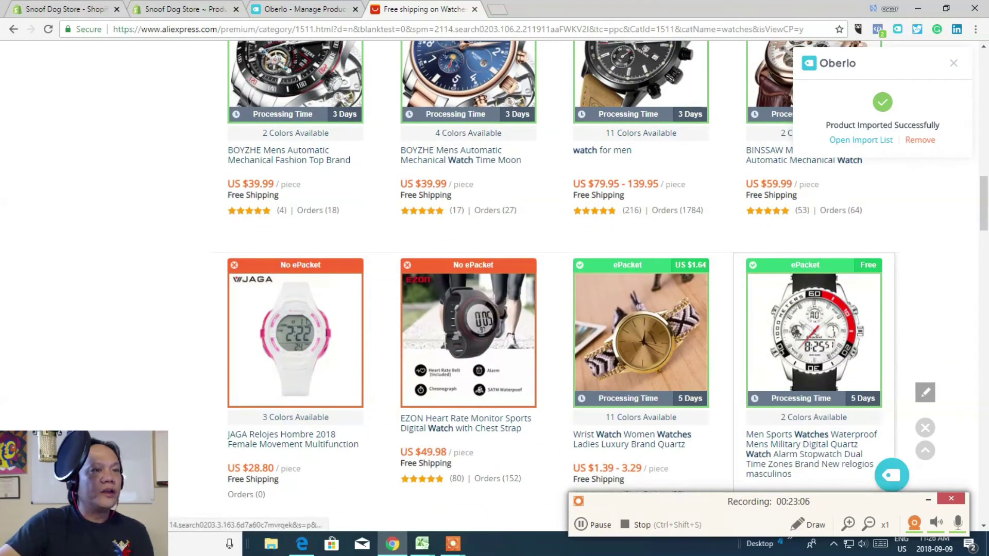
scroll(814, 360, down, 1)
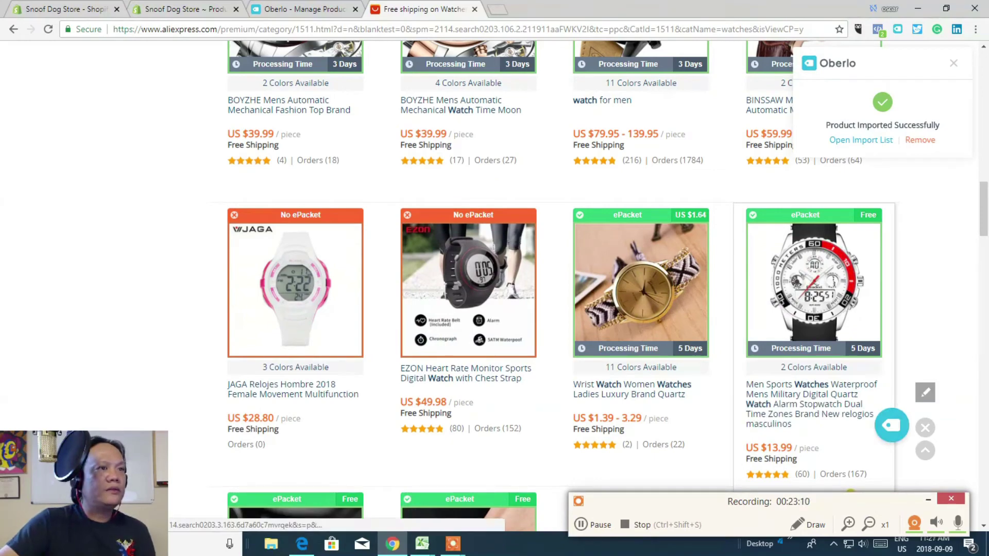
click(803, 293)
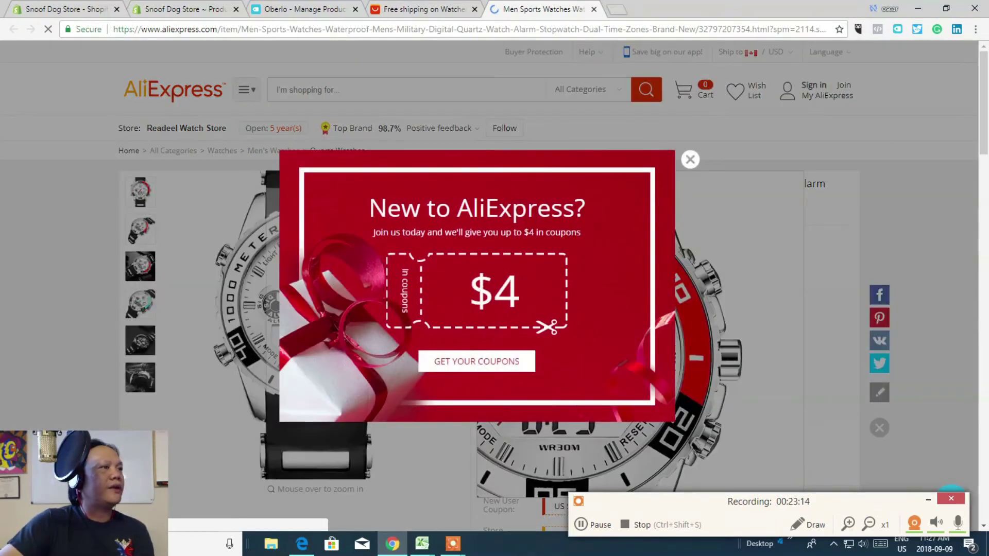
key(Escape)
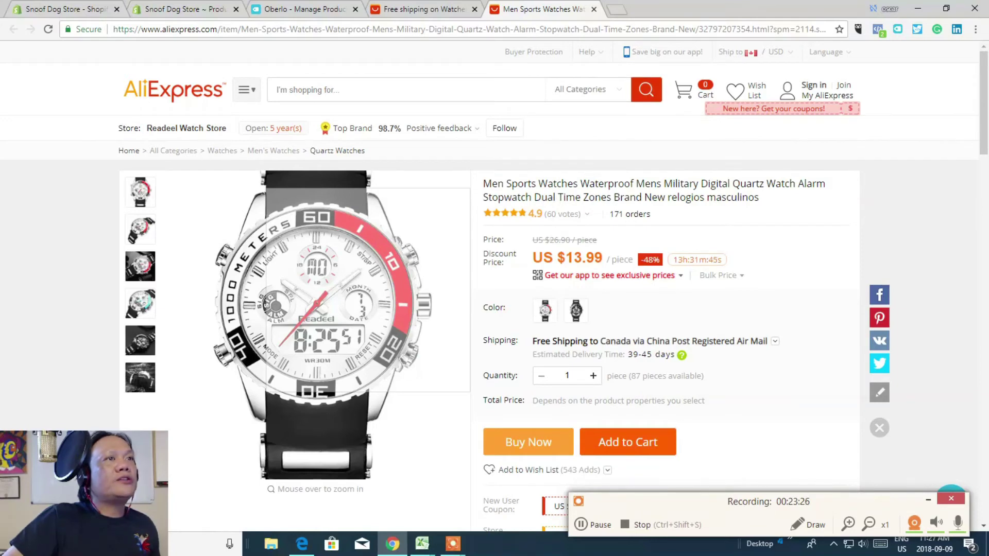
Copy the watch product page's web address from the address bar
drag(774, 28, 735, 29)
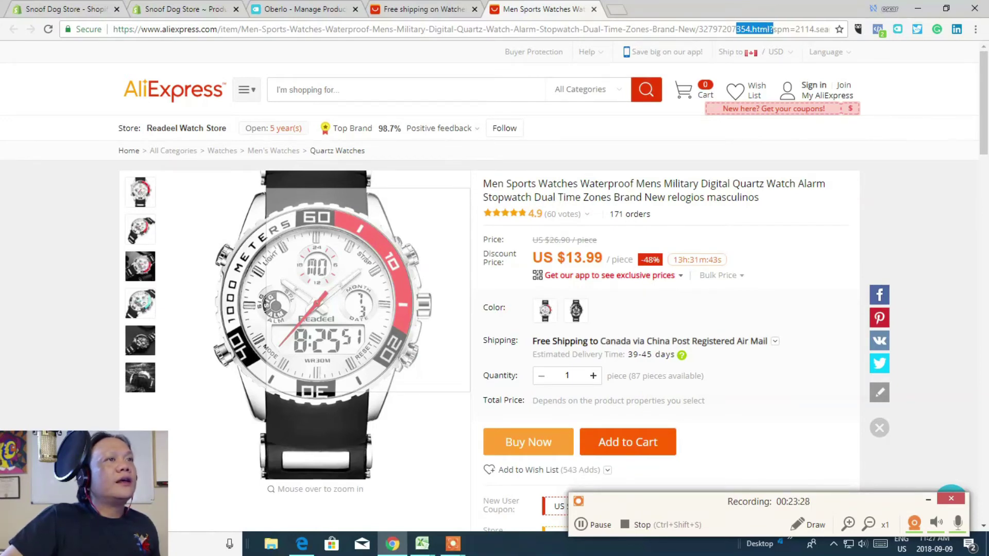
drag(736, 29, 113, 29)
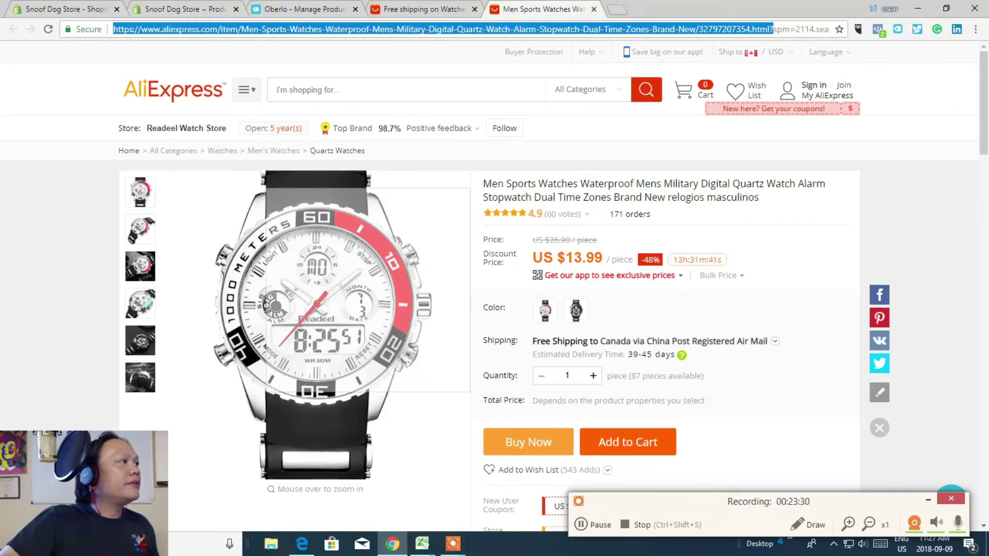
right_click(170, 30)
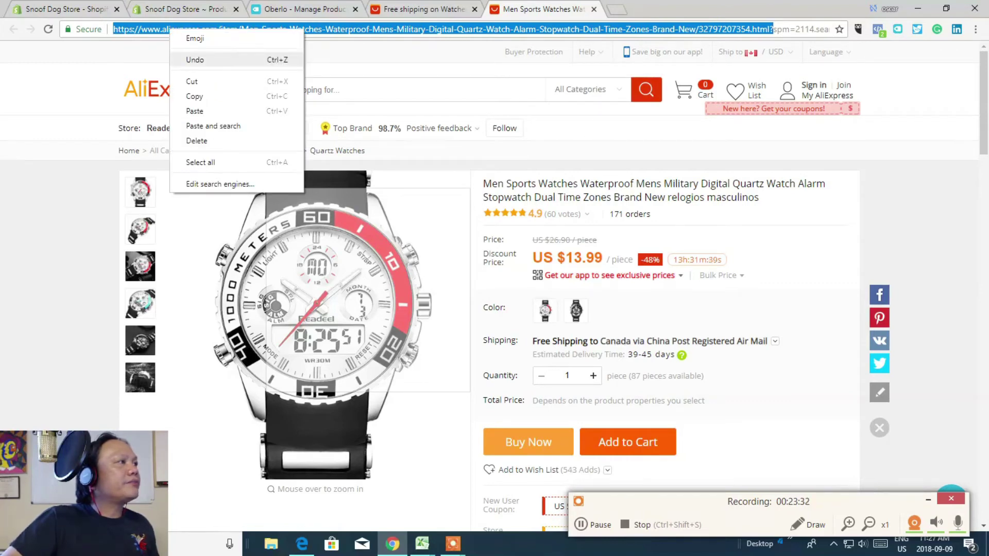
click(205, 96)
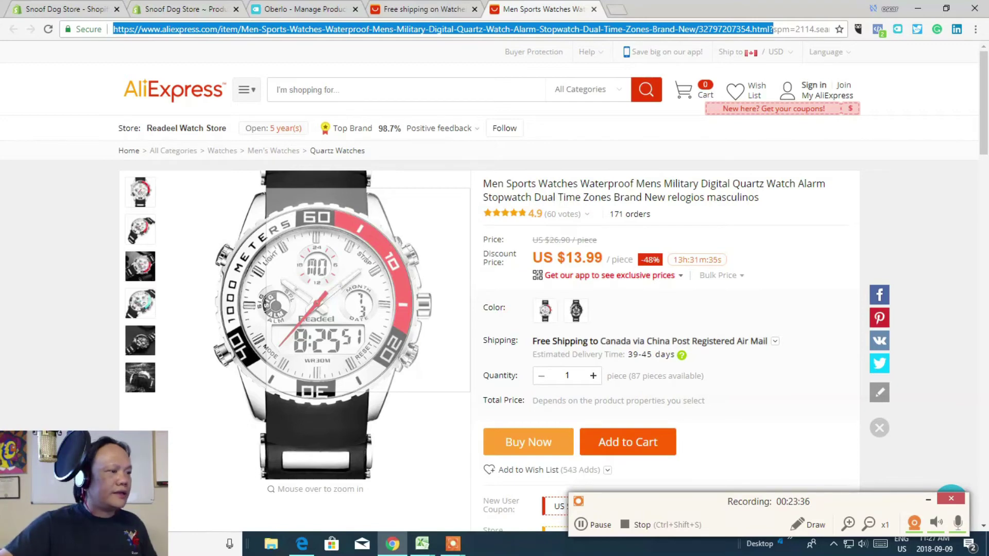
mouse_move(421, 543)
click(480, 501)
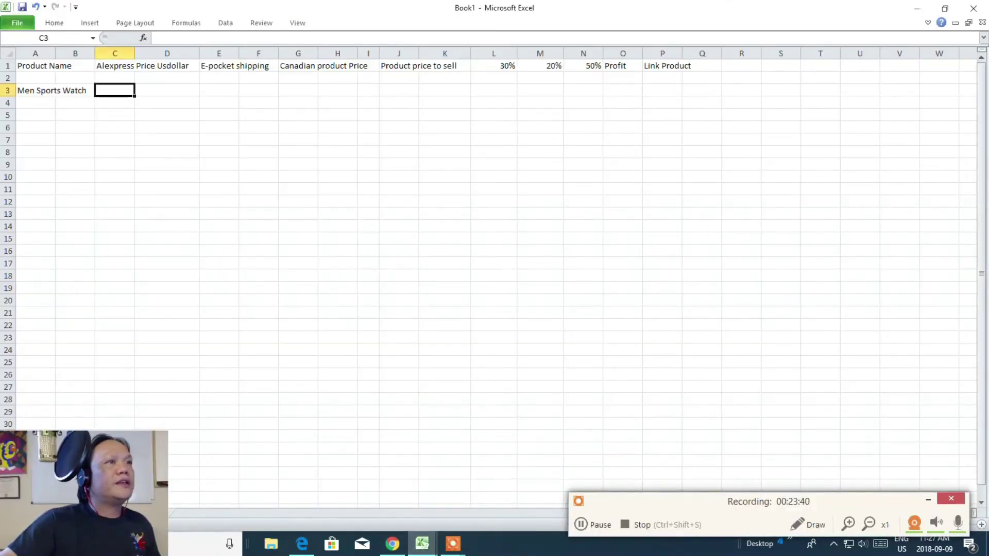
Paste the AliExpress URL as plain text into P3, make it a hyperlink, and follow it
click(662, 90)
right_click(664, 92)
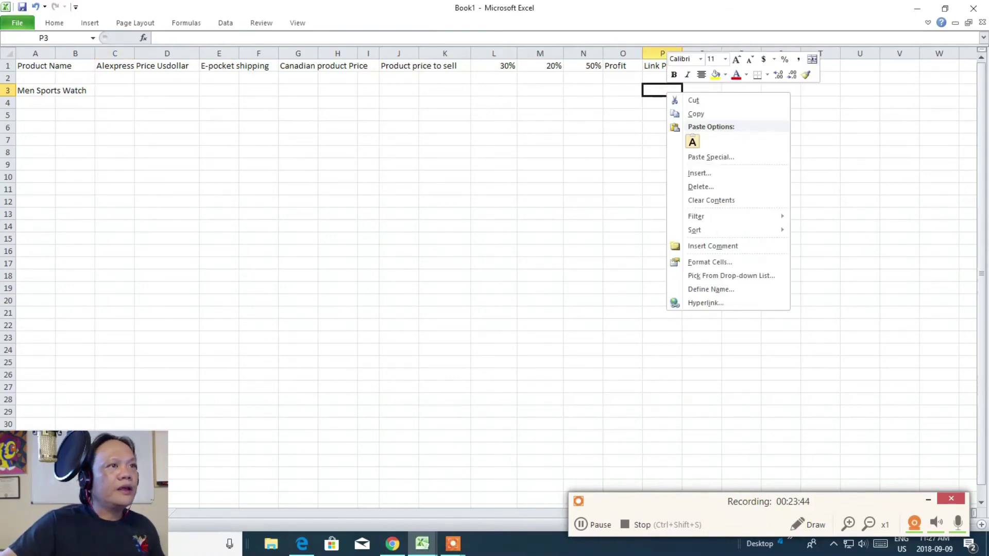
click(693, 141)
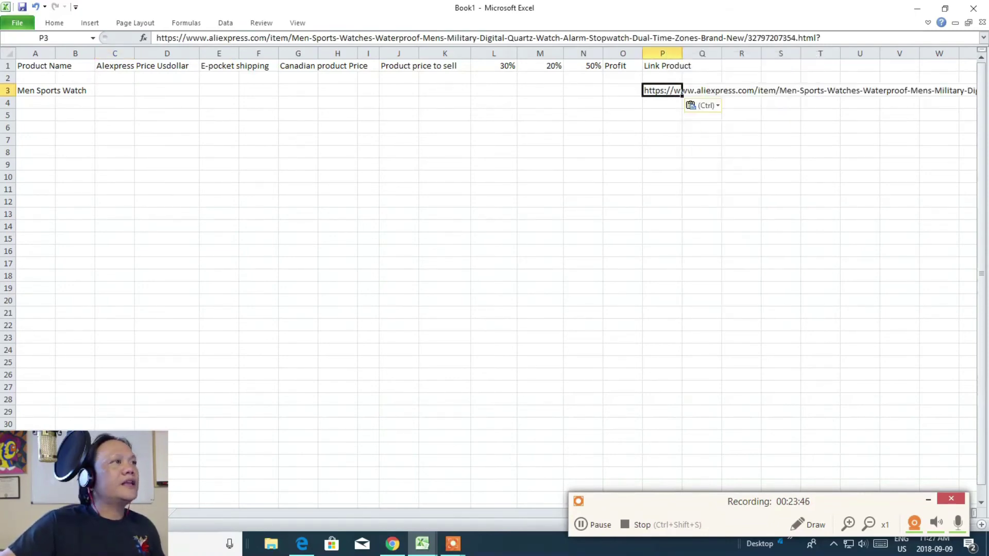
drag(822, 38, 156, 38)
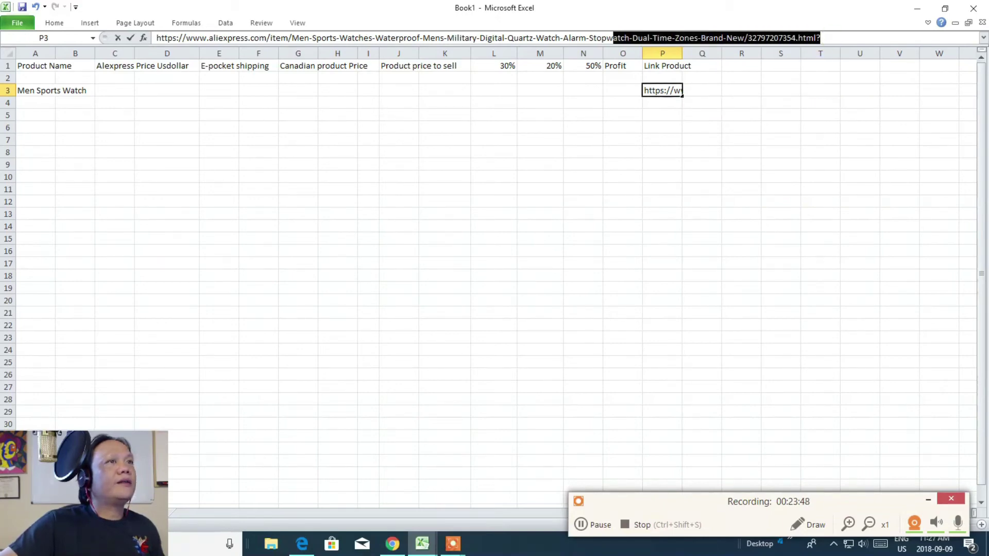
click(622, 92)
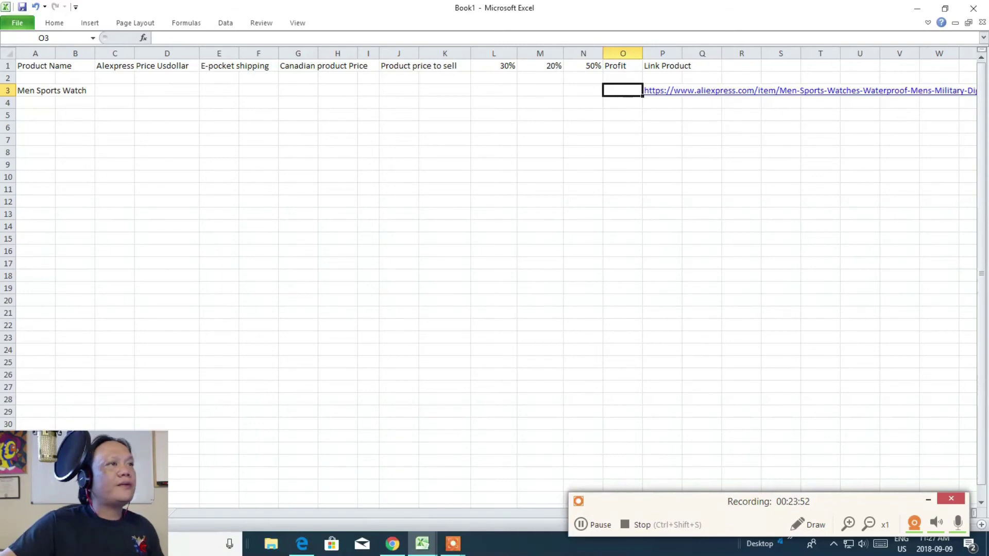
click(622, 140)
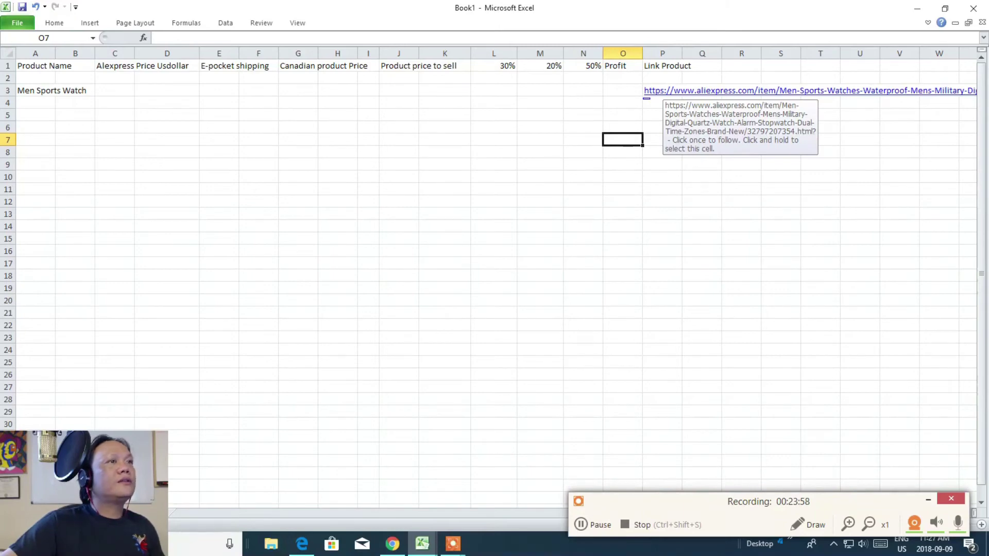
click(646, 92)
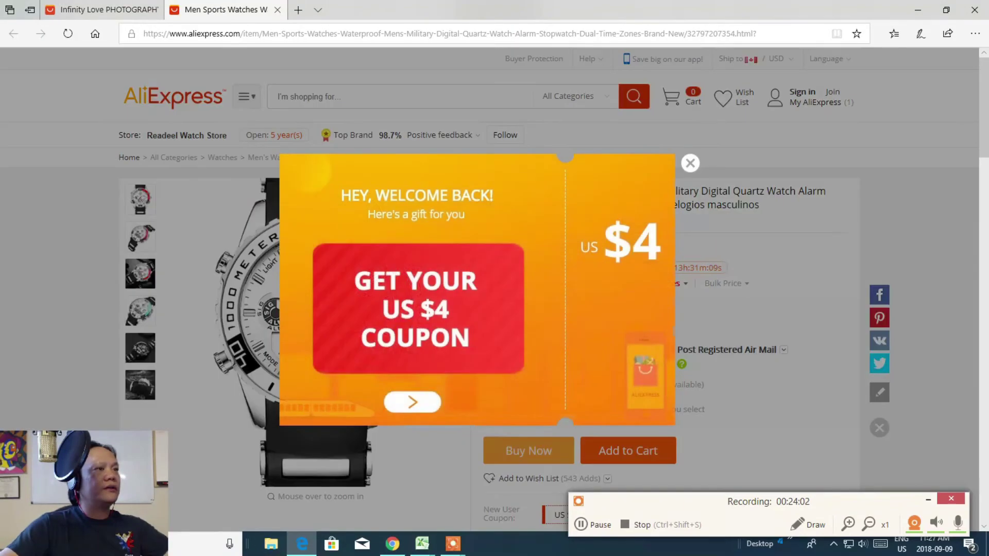
Dismiss the coupon pop-up and check the US $13.99 price and free shipping to Canada
key(Escape)
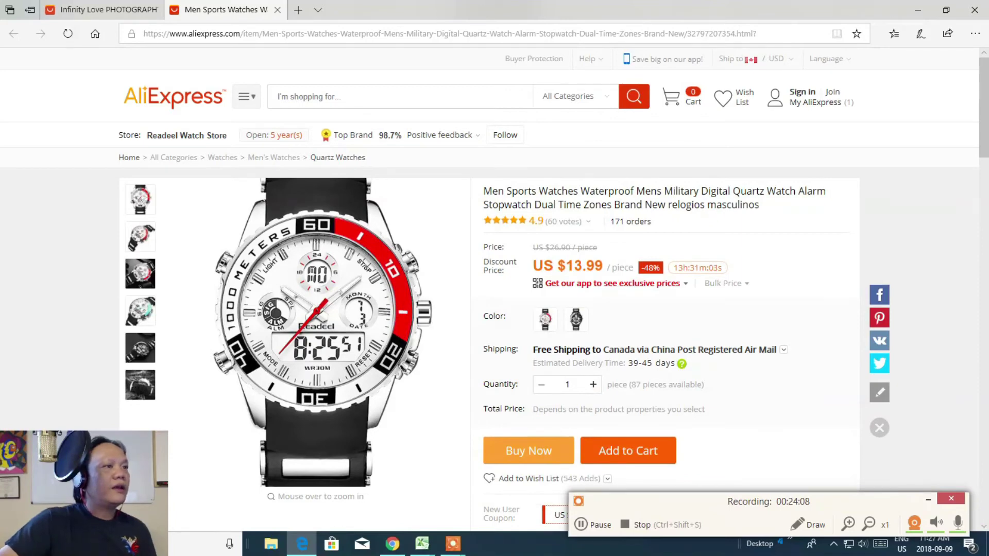
scroll(494, 289, down, 2)
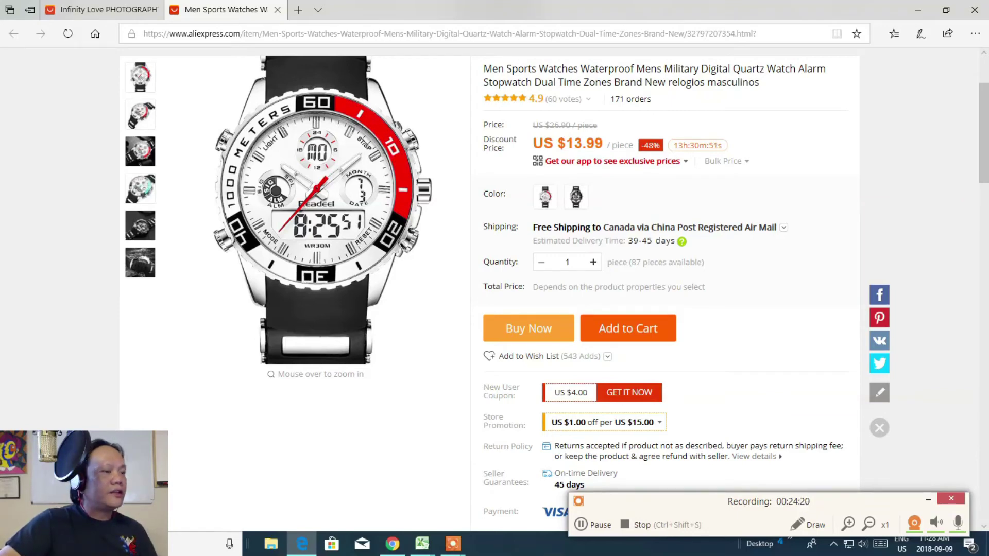
mouse_move(422, 544)
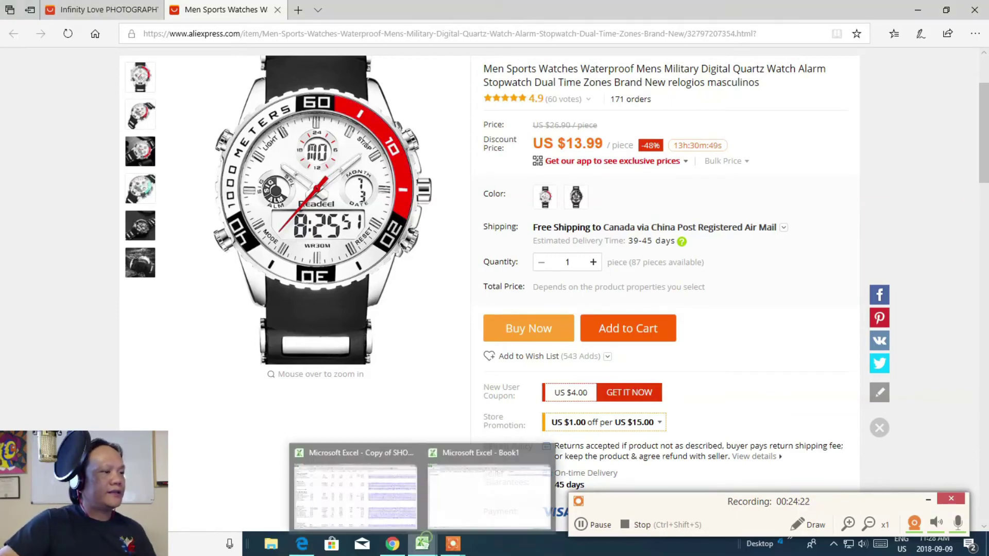
click(456, 497)
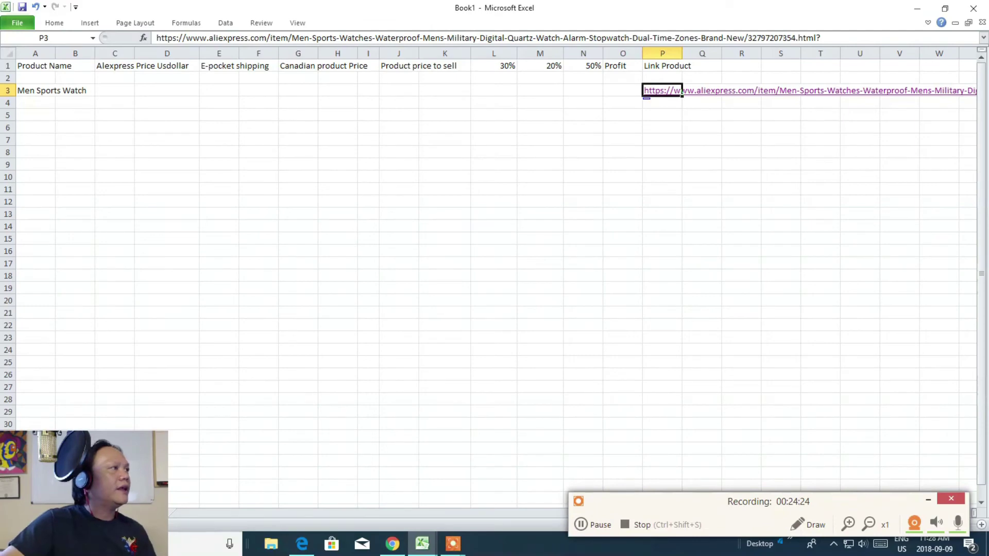
Enter $13.99 in cell C3 as the watch's AliExpress price
click(114, 90)
text($)
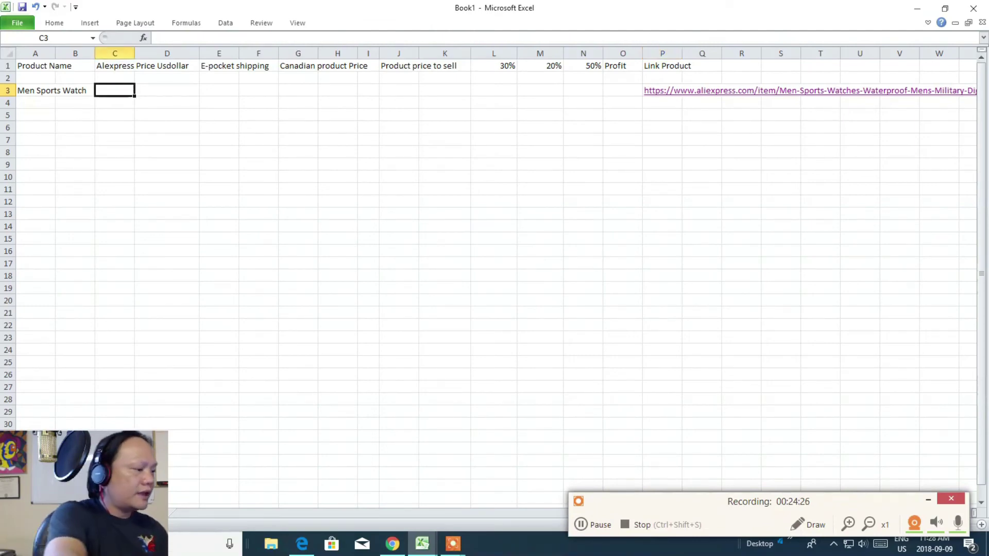
text(13.99)
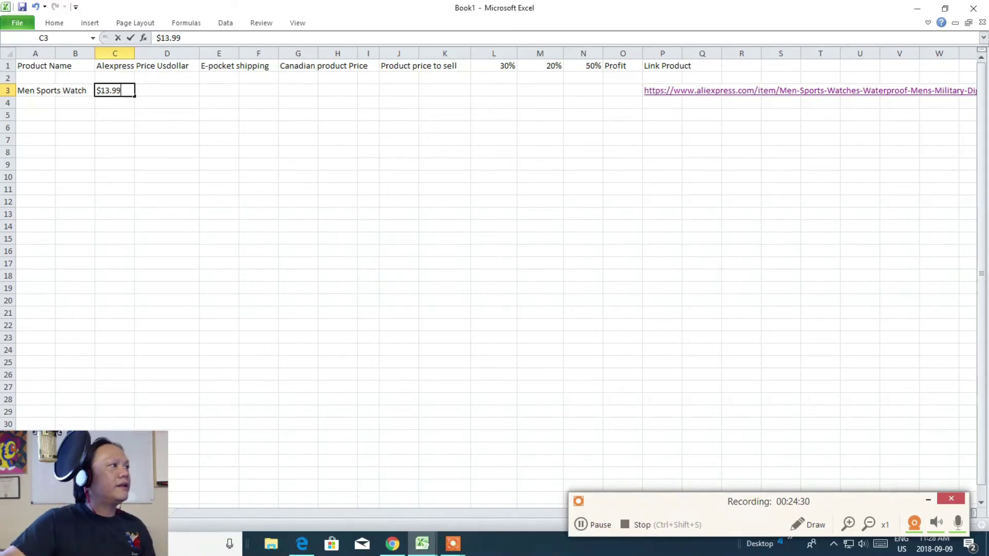
click(218, 90)
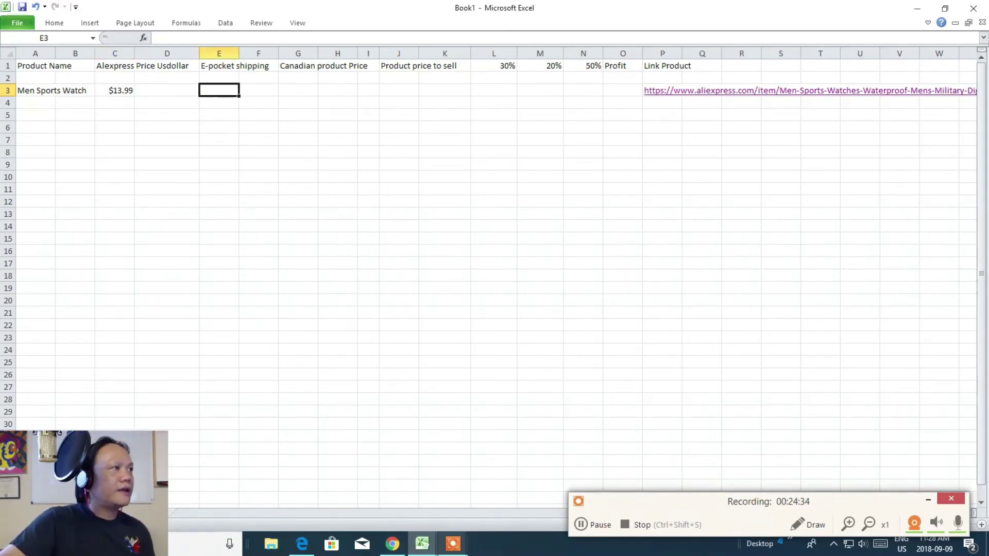
click(302, 544)
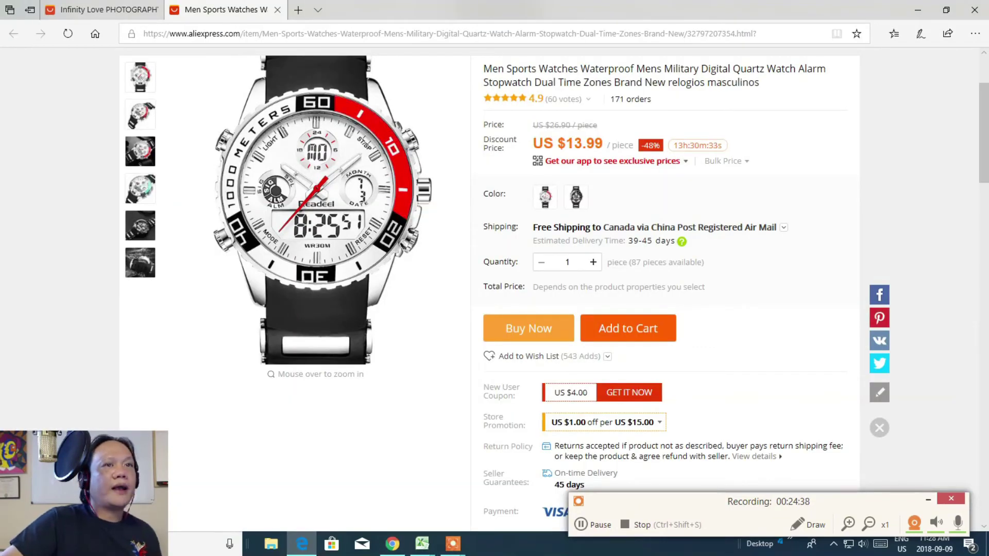
Compare shipping for Canada ePacket, Italy AliExpress Standard Shipping, and Germany ePacket
click(783, 227)
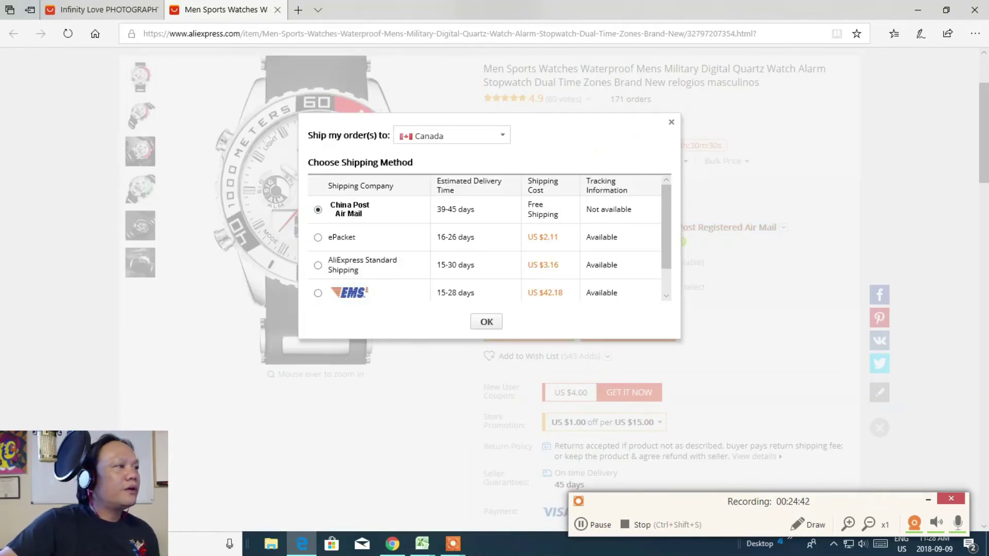
click(318, 237)
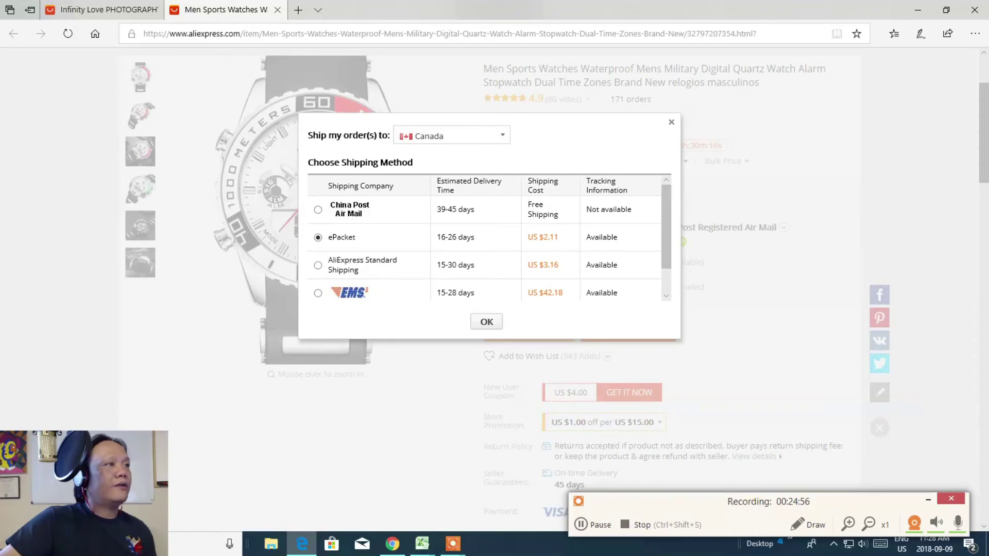
click(499, 136)
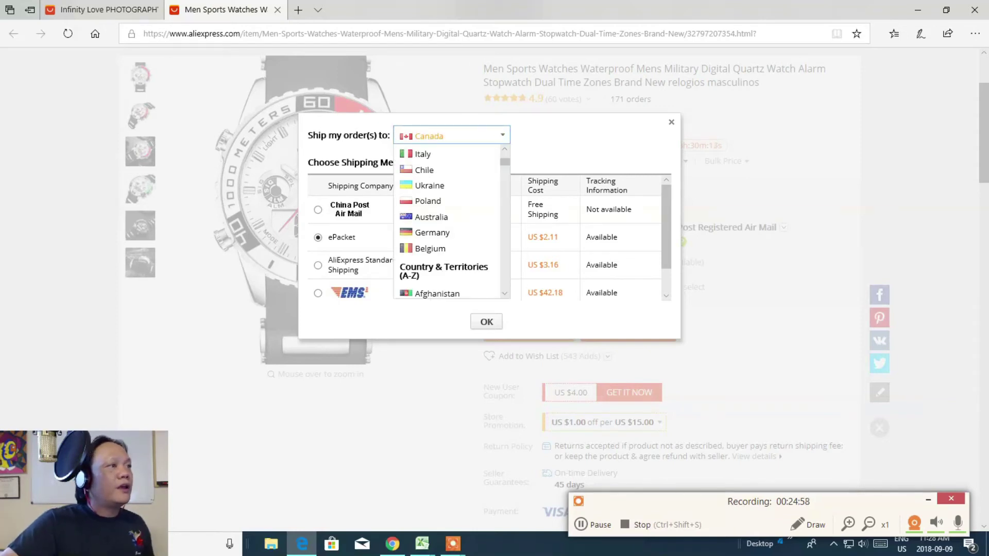
click(448, 154)
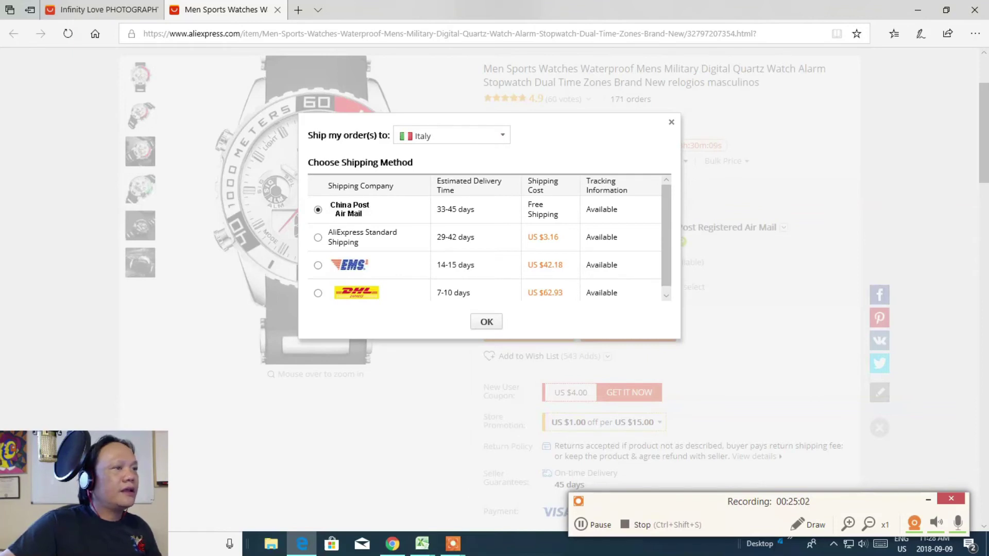
scroll(664, 237, down, 1)
scroll(489, 237, up, 1)
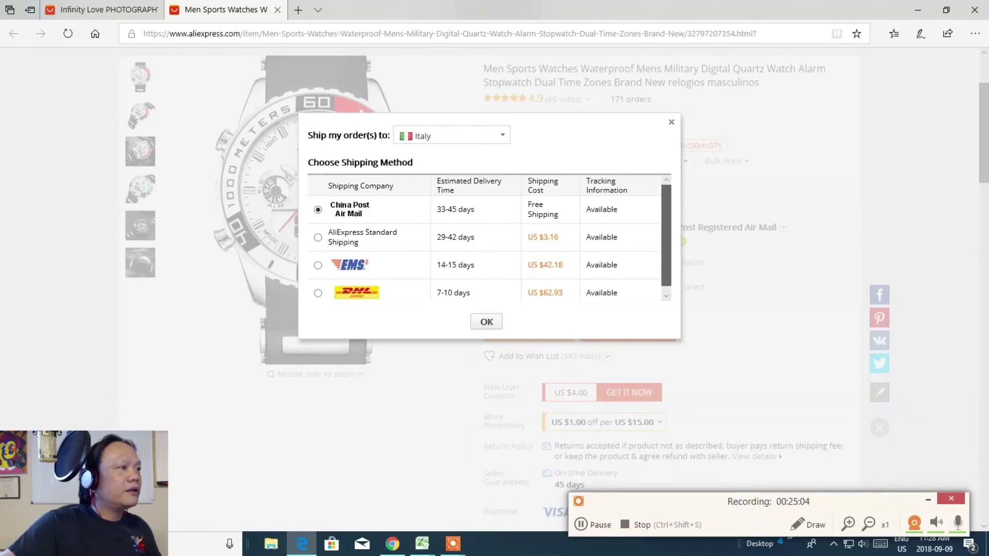
scroll(489, 237, down, 1)
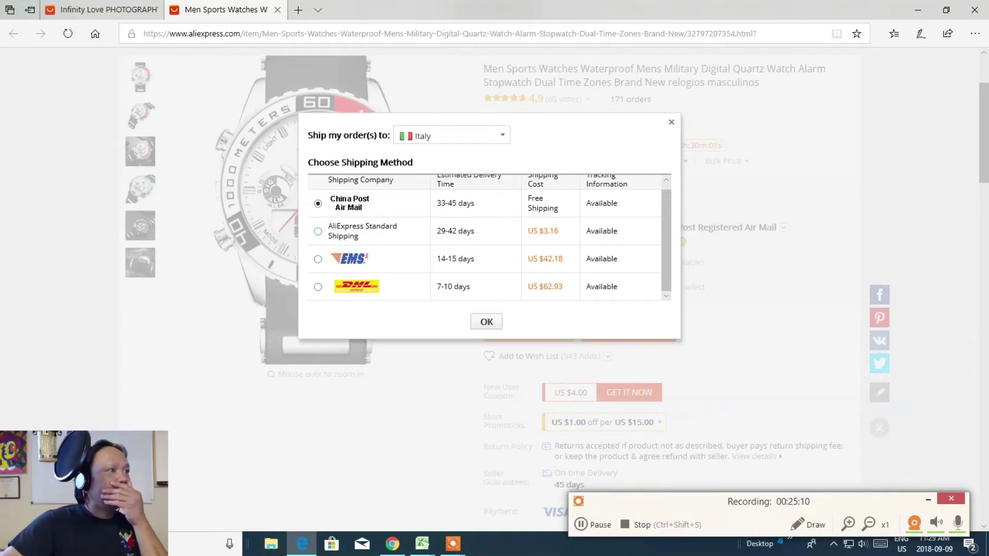
click(318, 231)
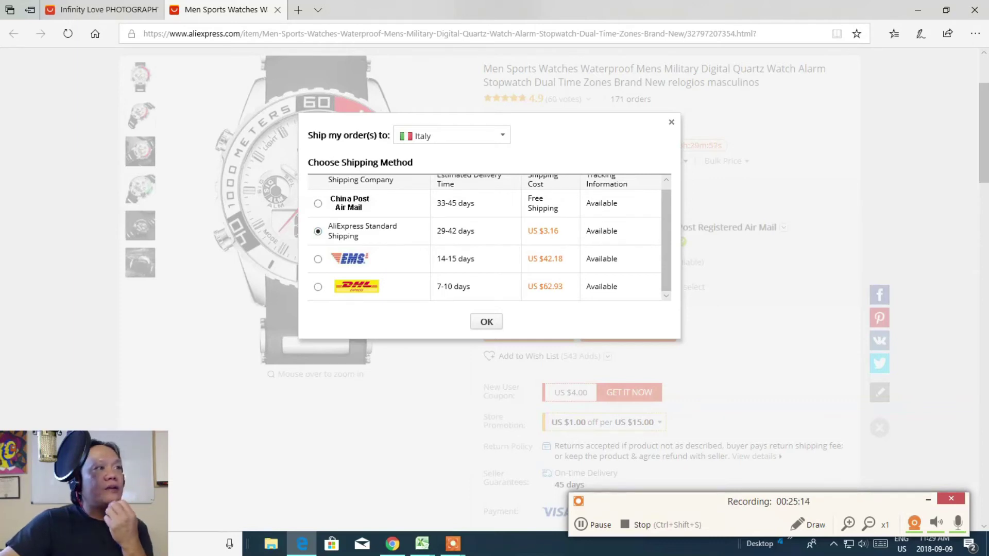
click(502, 135)
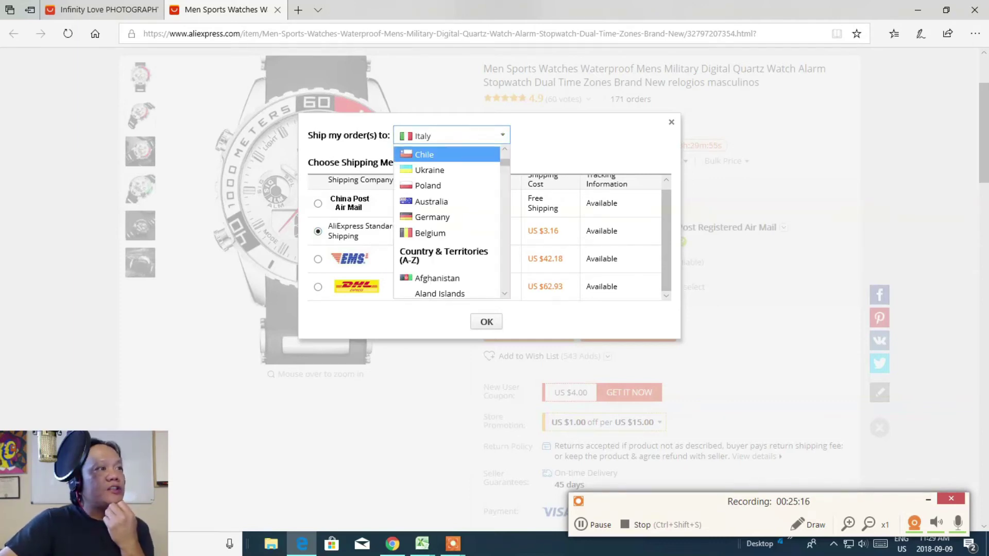
click(432, 217)
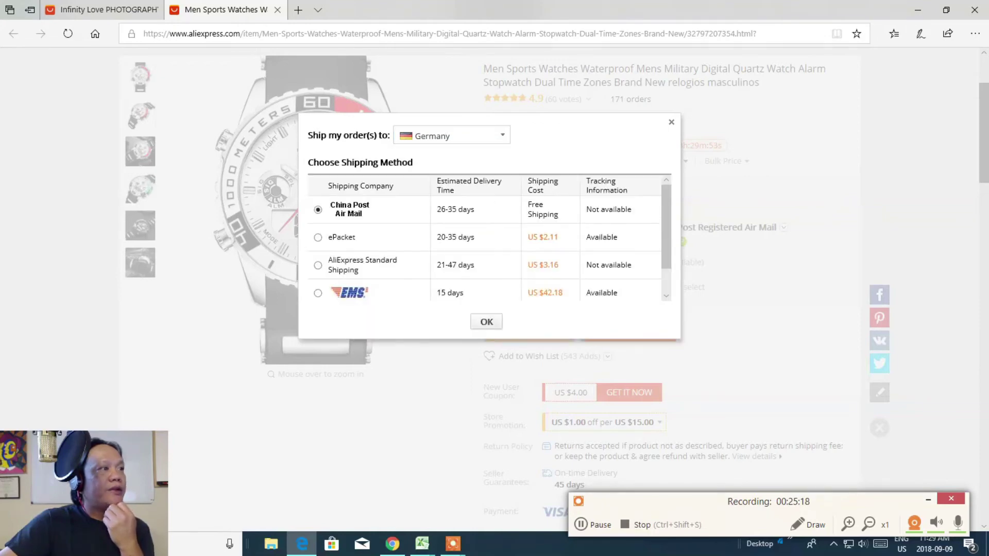
scroll(489, 237, down, 1)
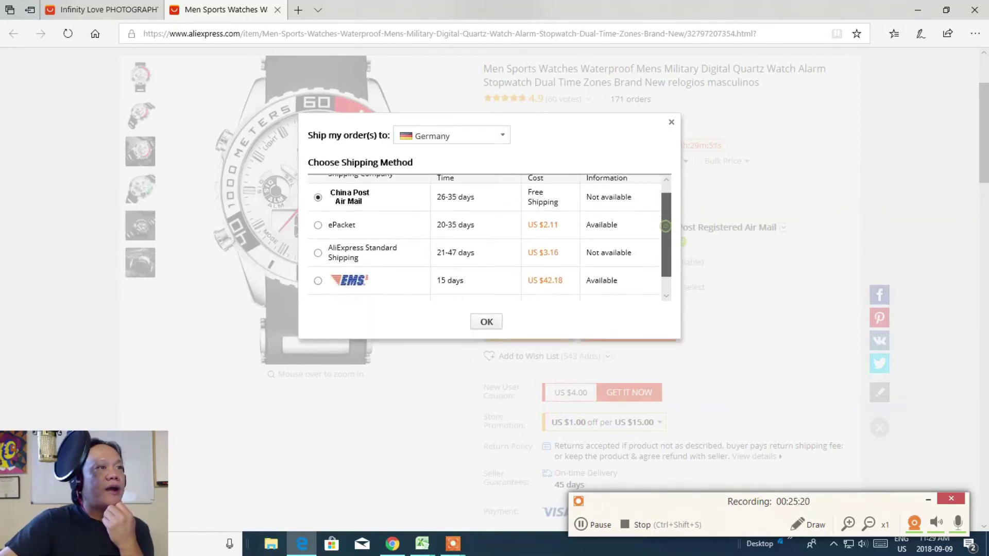
click(318, 215)
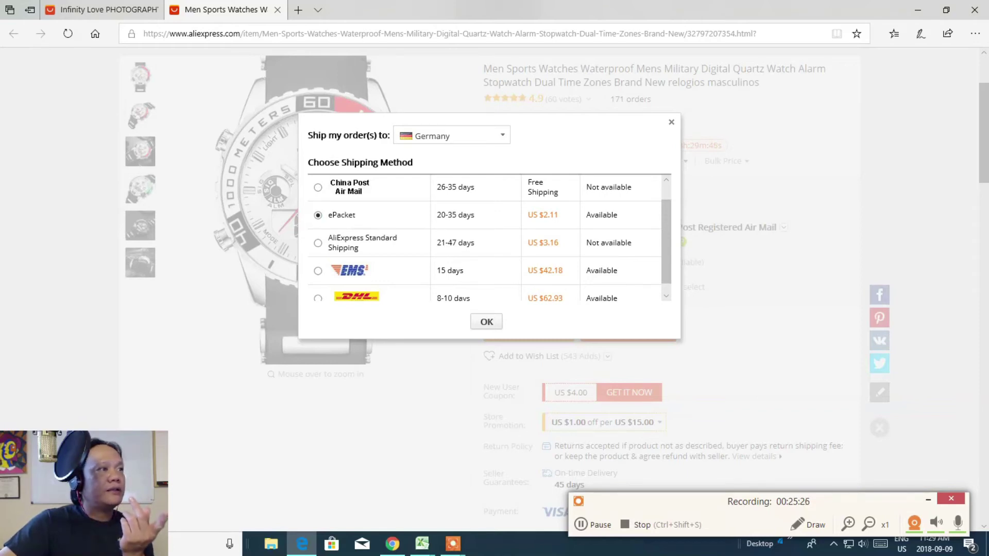
Set the destination back to Canada with ePacket shipping at US $2.11
click(452, 134)
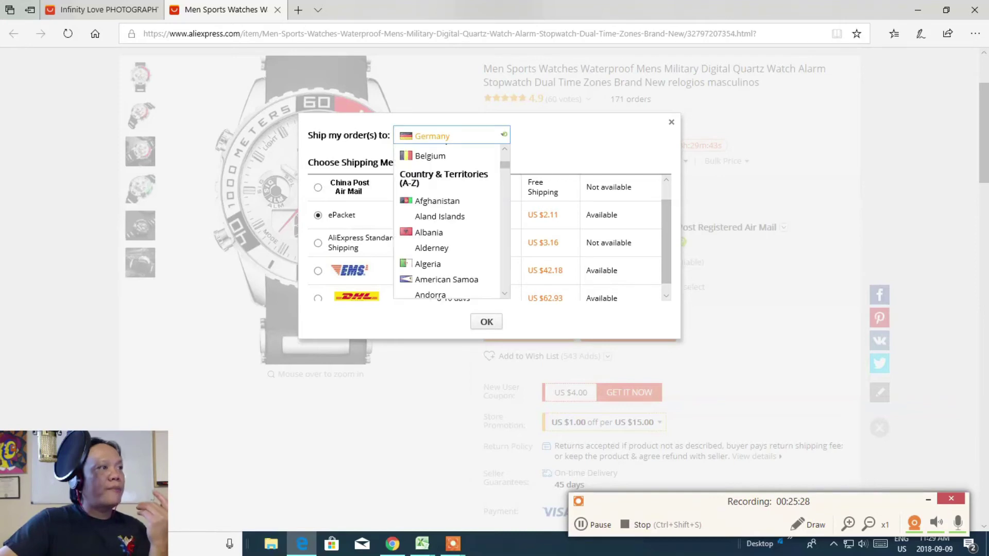
scroll(443, 248, up, 3)
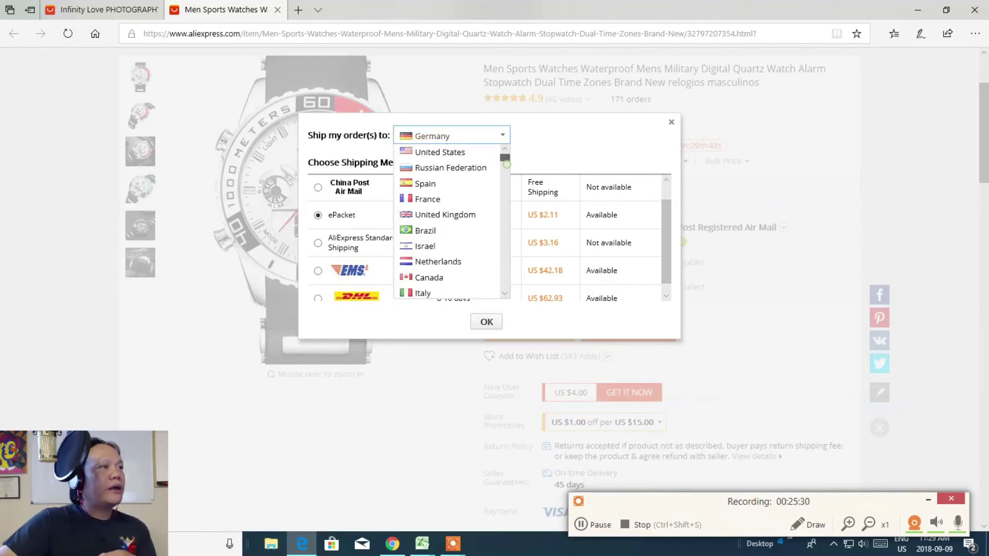
scroll(448, 222, down, 5)
scroll(448, 221, down, 2)
scroll(449, 221, down, 2)
scroll(448, 222, down, 2)
scroll(448, 221, down, 2)
scroll(448, 221, down, 2)
scroll(448, 222, down, 2)
scroll(448, 221, down, 2)
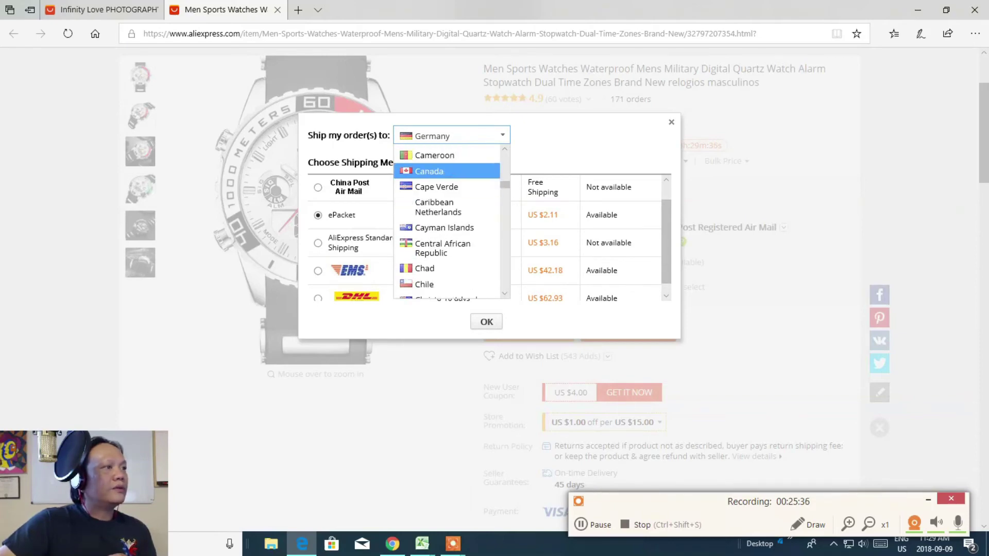
click(430, 171)
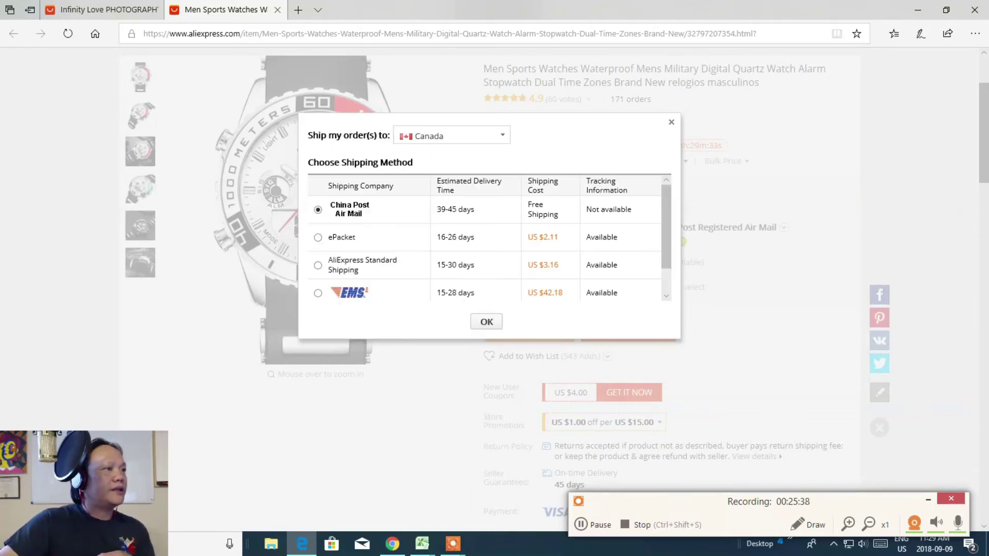
click(318, 237)
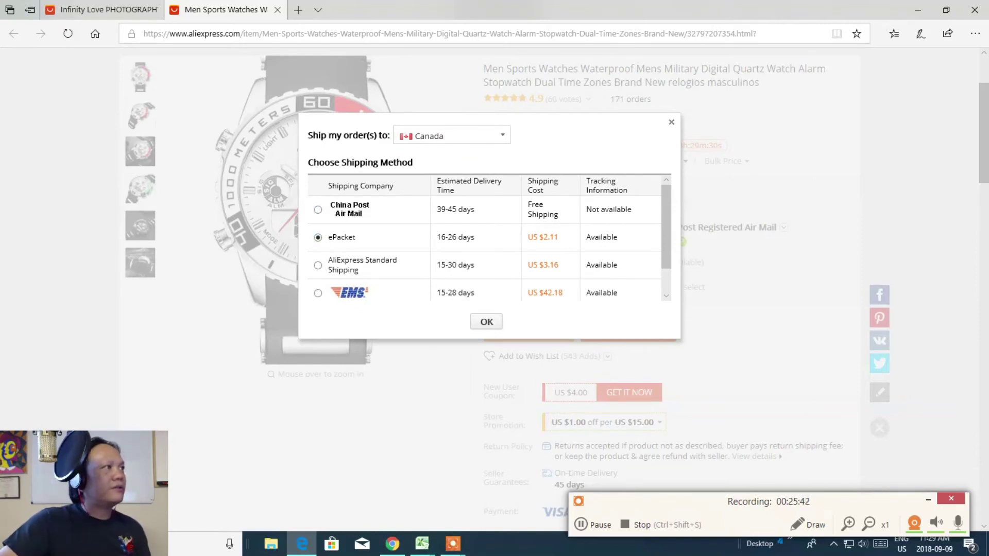
mouse_move(422, 544)
click(488, 492)
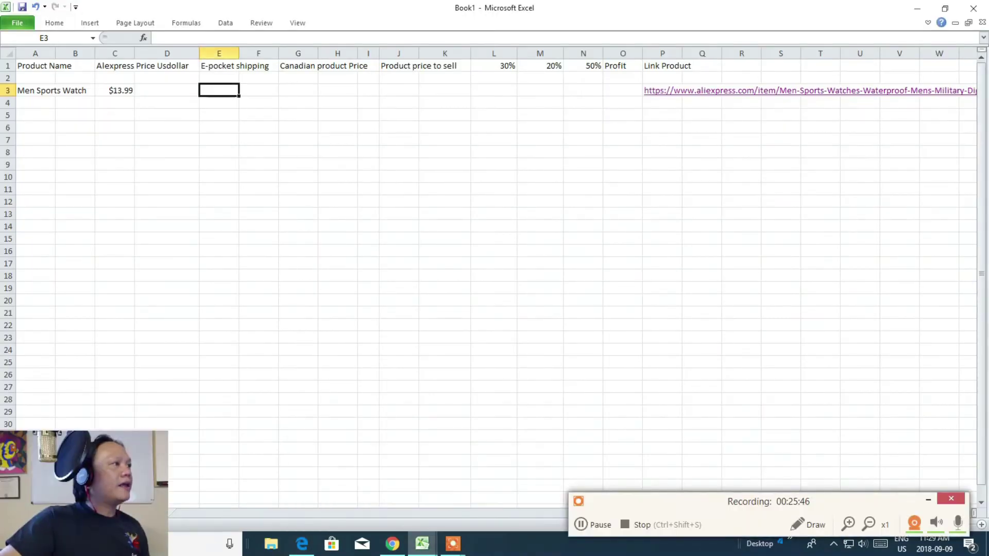
Enter $2.11 in cell E3 as the ePacket shipping cost
double_click(219, 90)
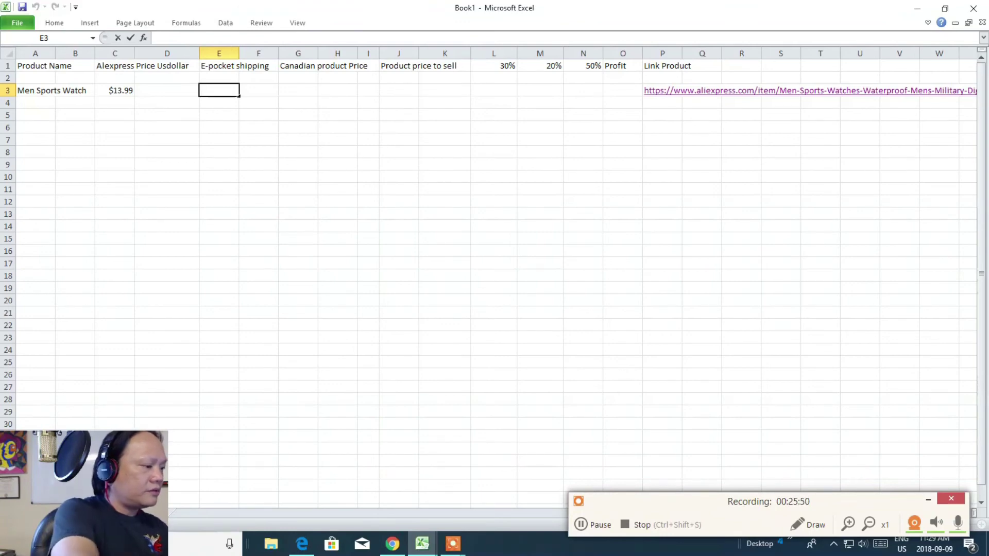
text($2.1)
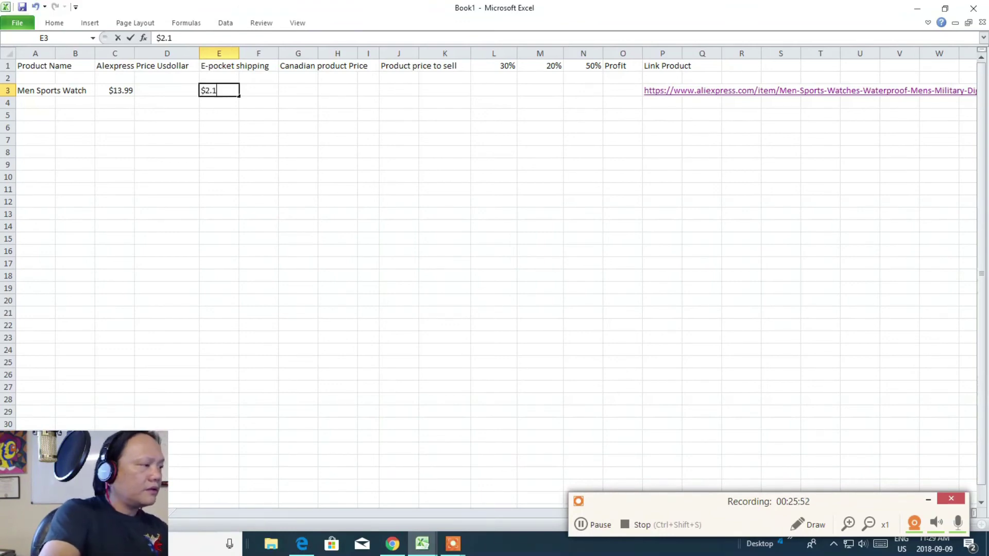
text(1)
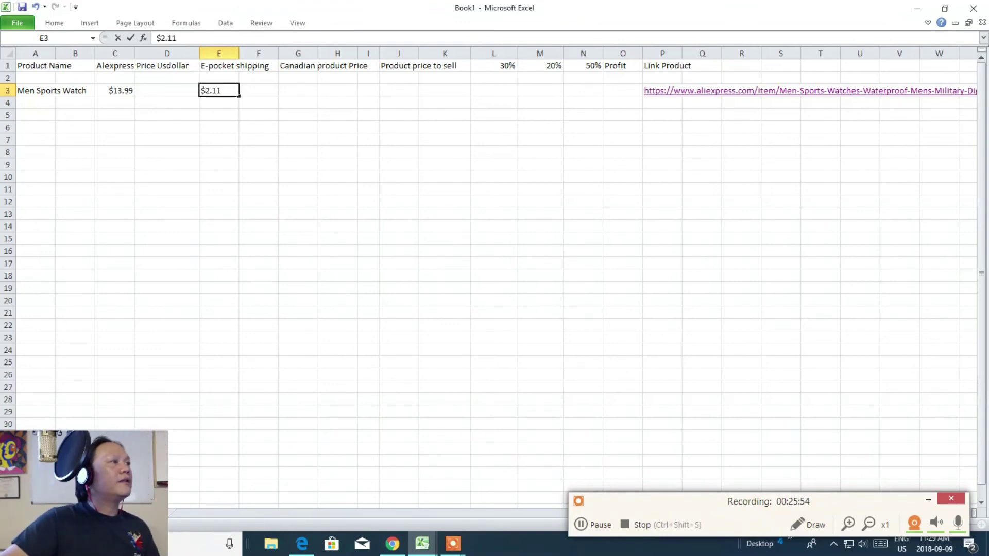
click(306, 93)
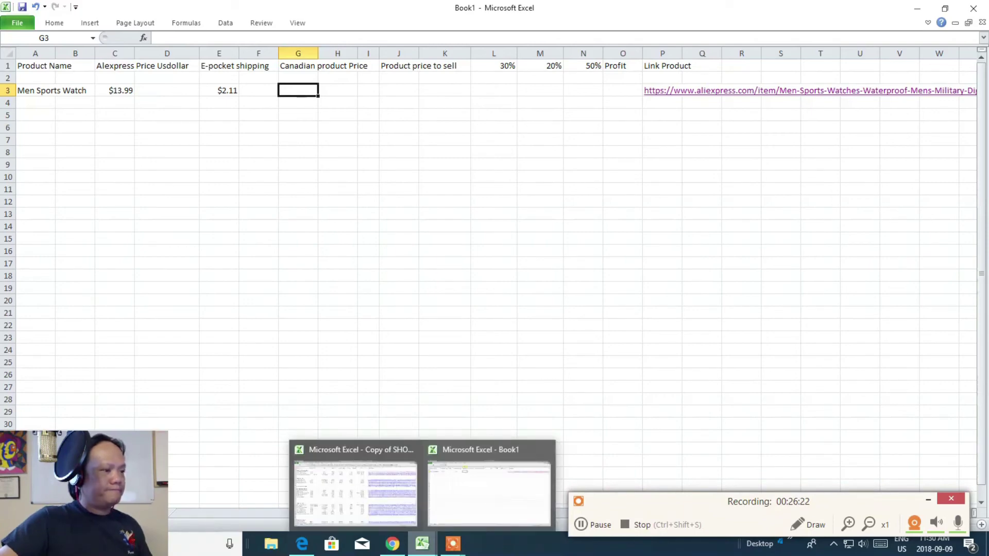
click(392, 543)
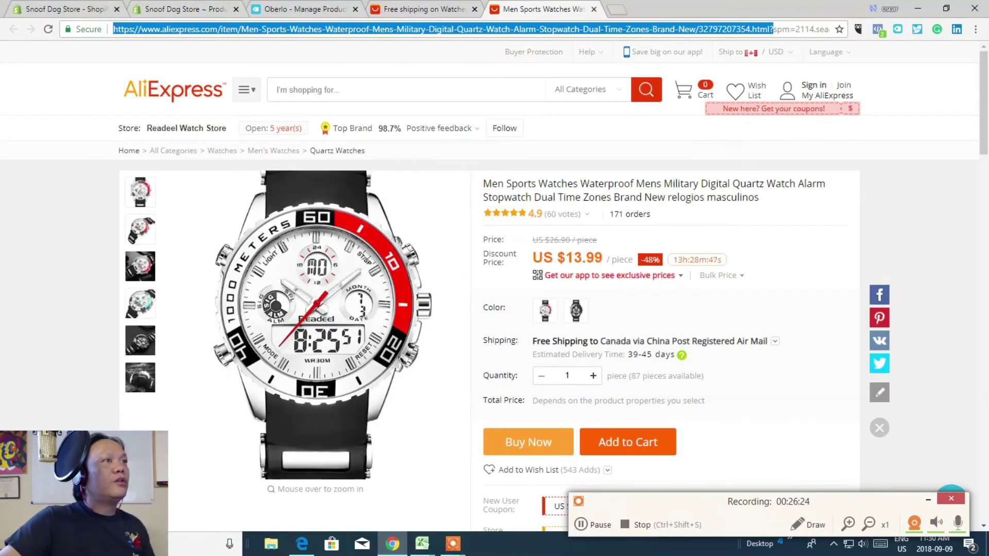
Search Google for 'canadian to us dollar' in a new tab
key(ctrl+t)
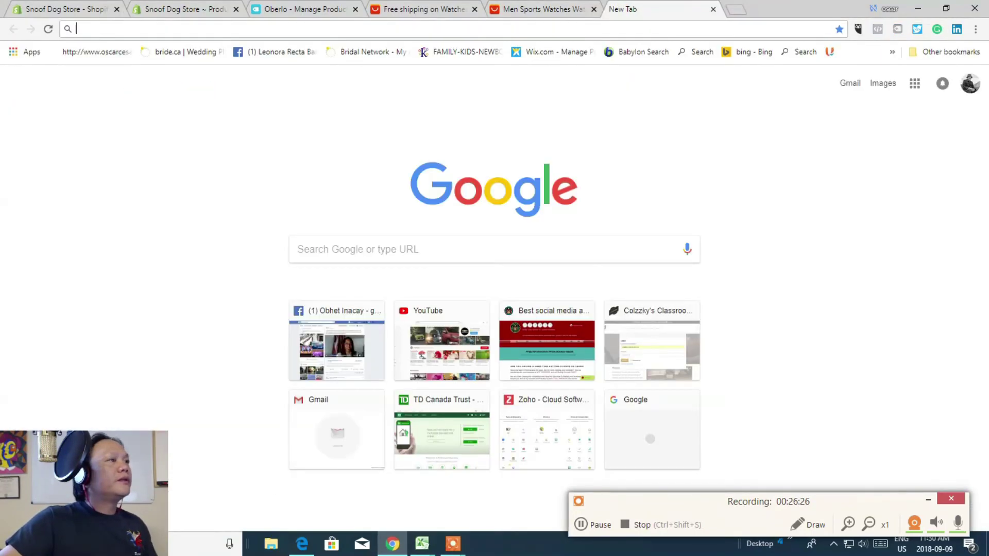
click(444, 257)
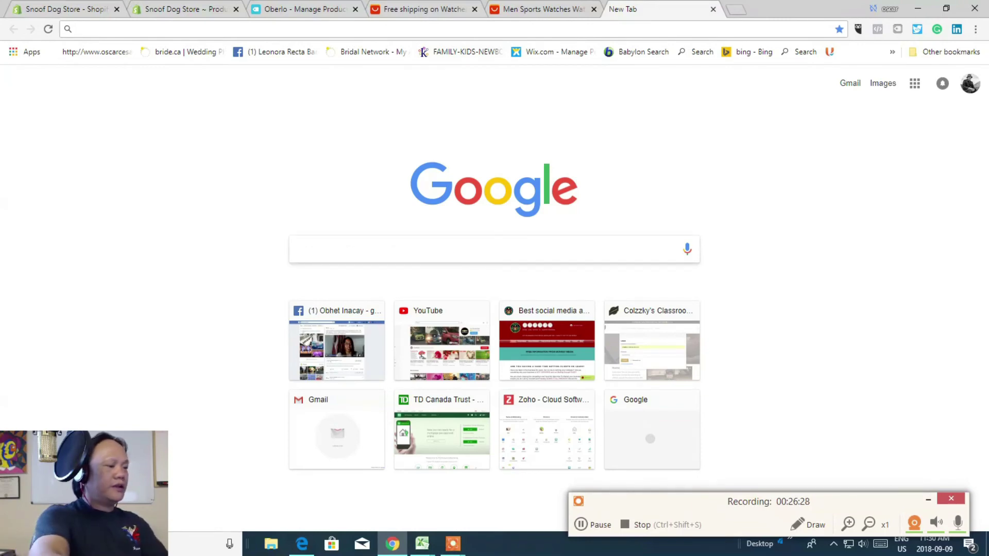
text(Goo)
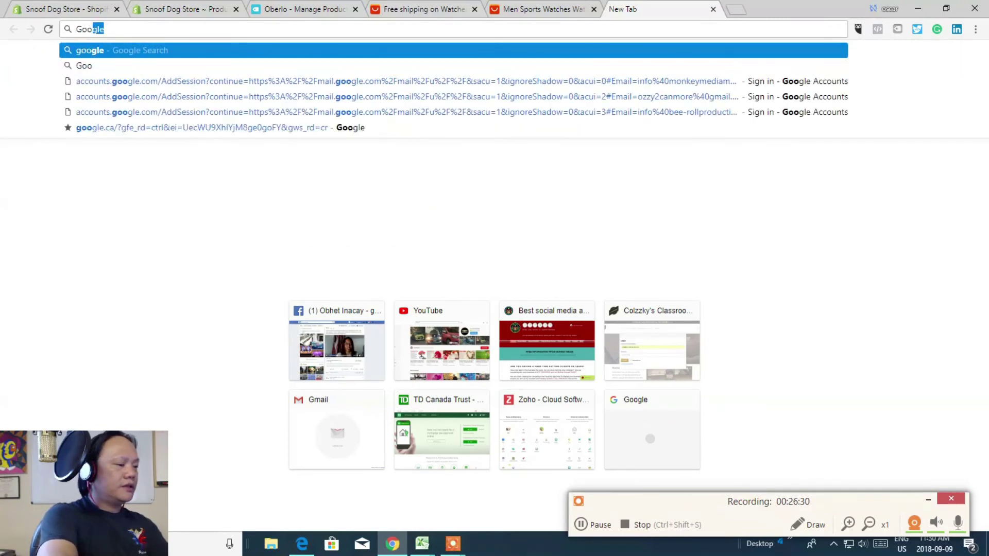
key(BackSpace)
key(BackSpace)
key(BackSpace)
key(BackSpace)
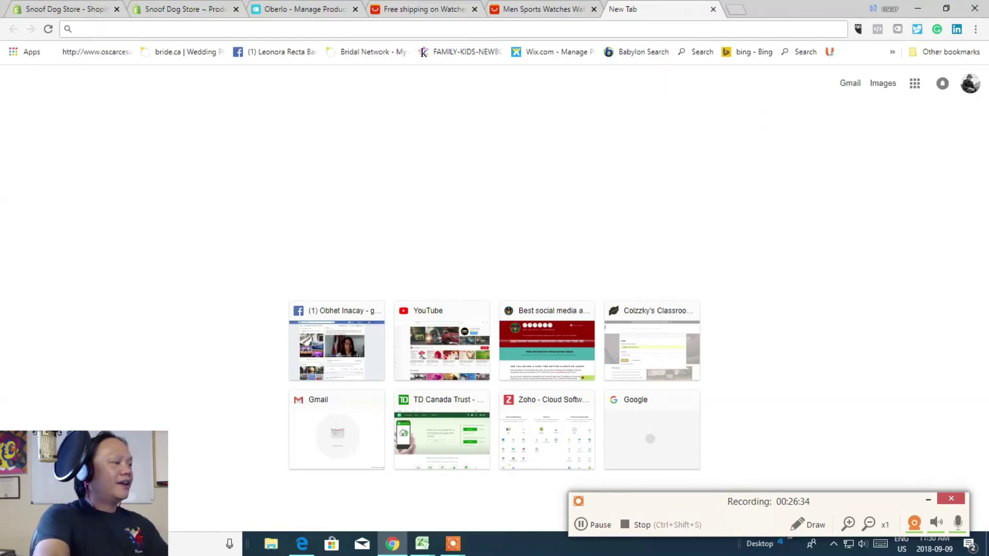
text(candian )
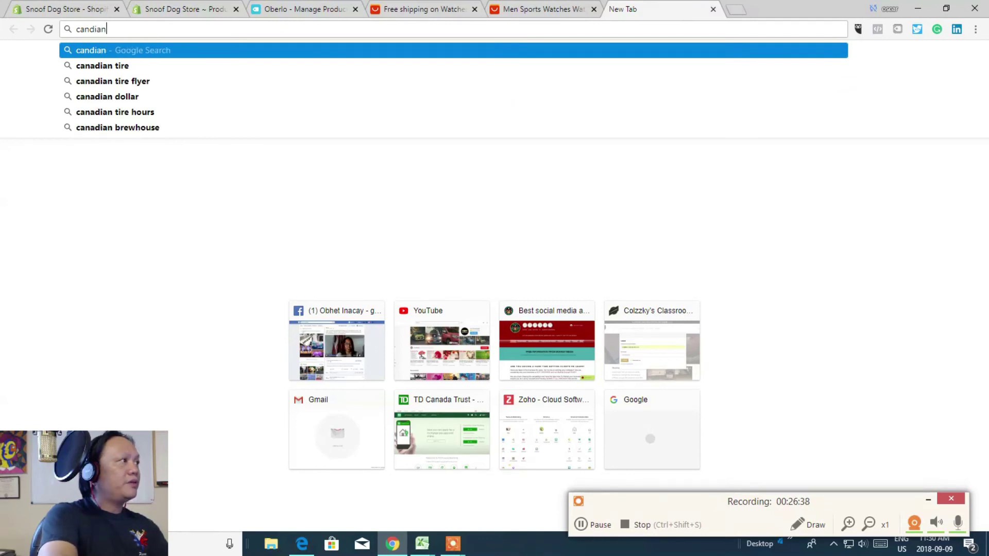
text(to us d)
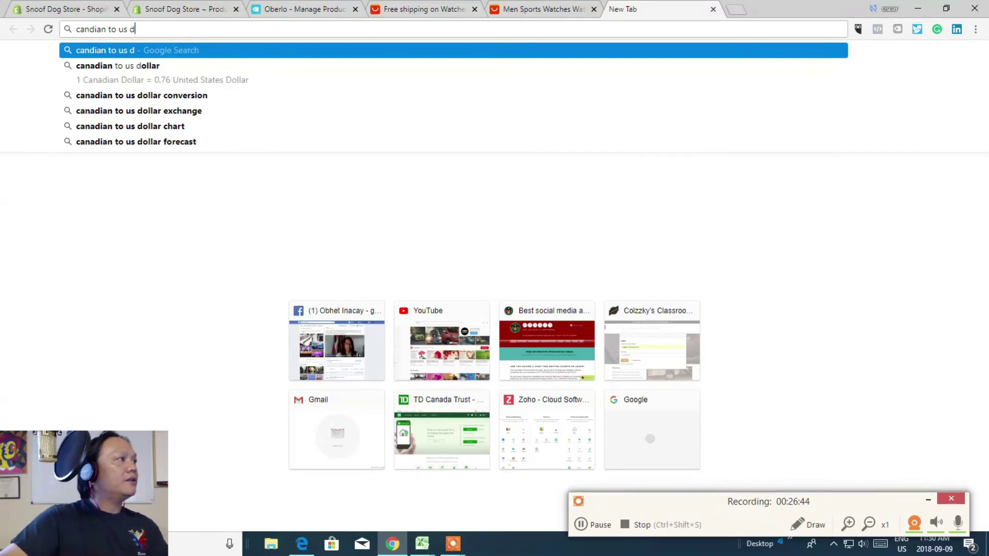
key(Down)
key(Return)
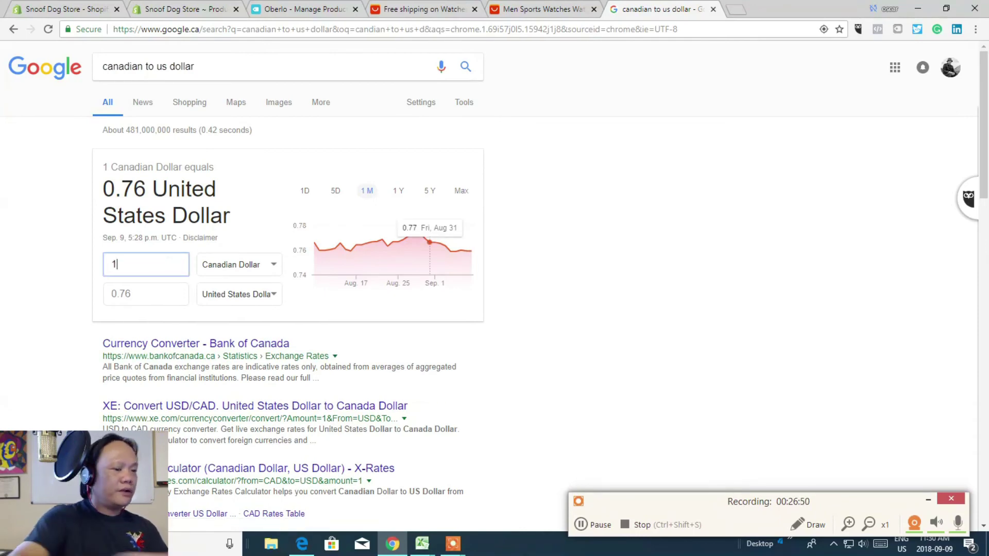
Convert 16.10 US dollars in the converter, yielding 21.20 Canadian dollars
click(134, 294)
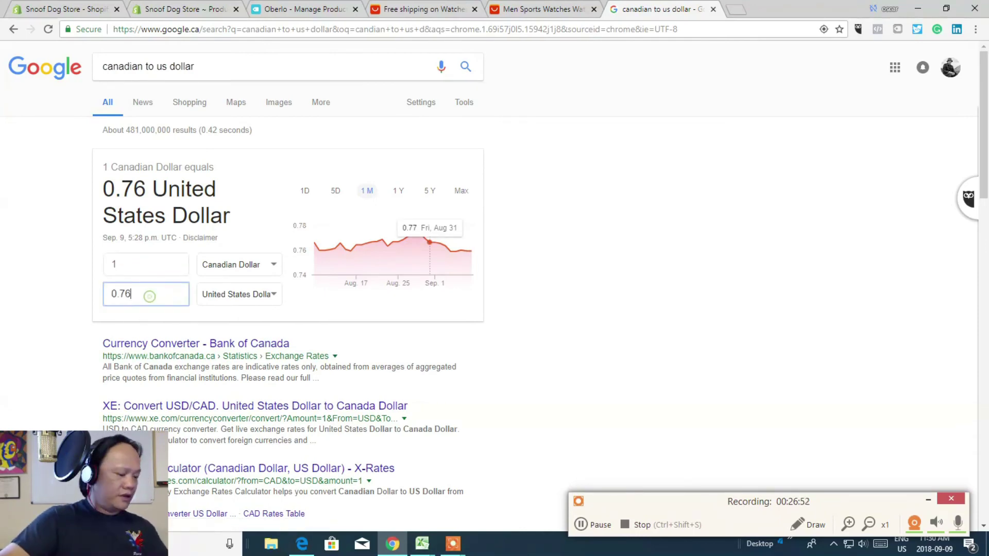
key(BackSpace)
key(BackSpace)
key(BackSpace)
key(BackSpace)
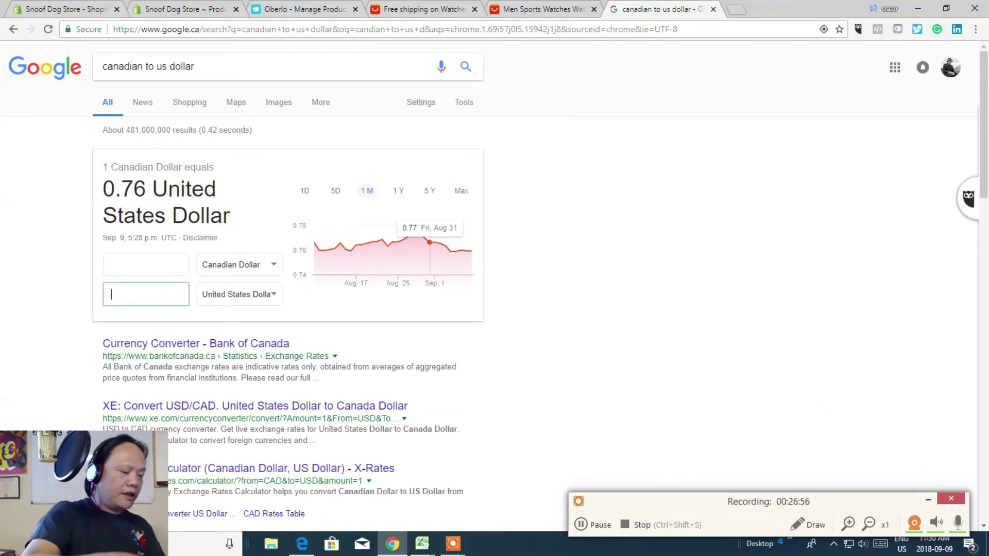
text(1)
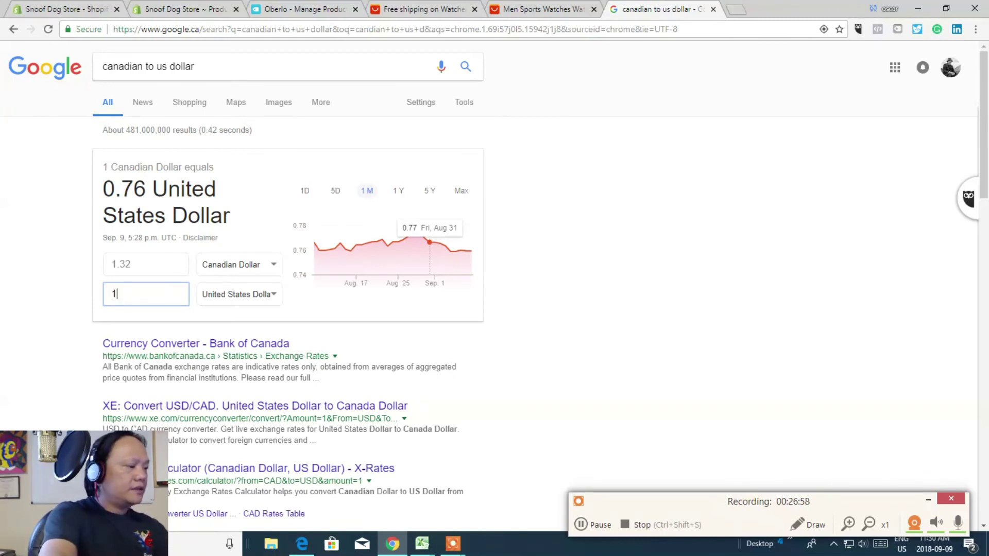
text(6.10)
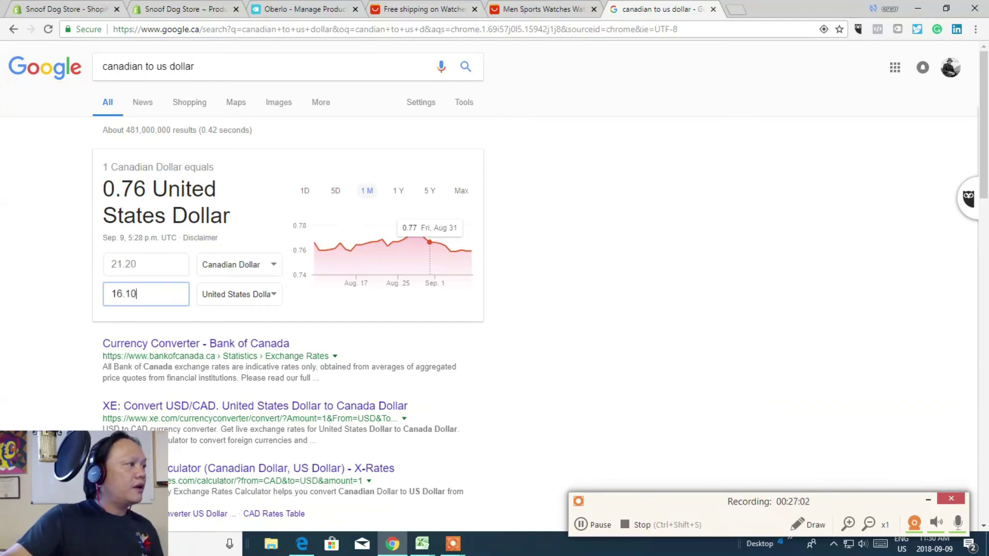
click(165, 268)
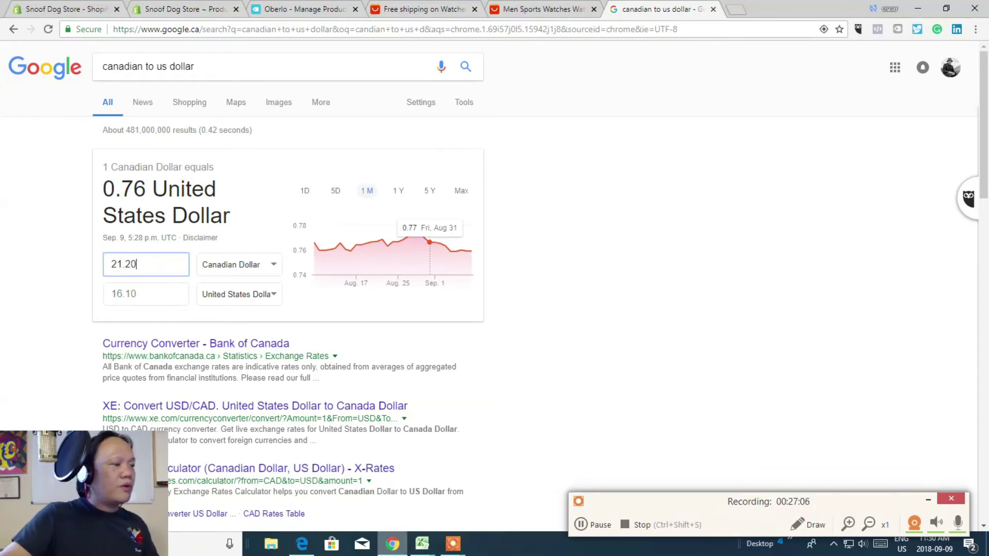
mouse_move(422, 544)
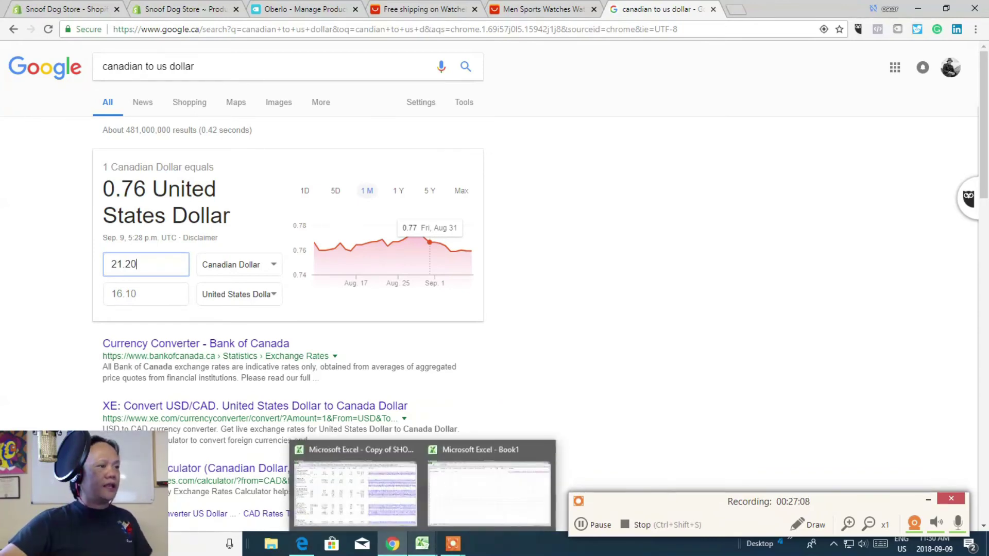
click(451, 511)
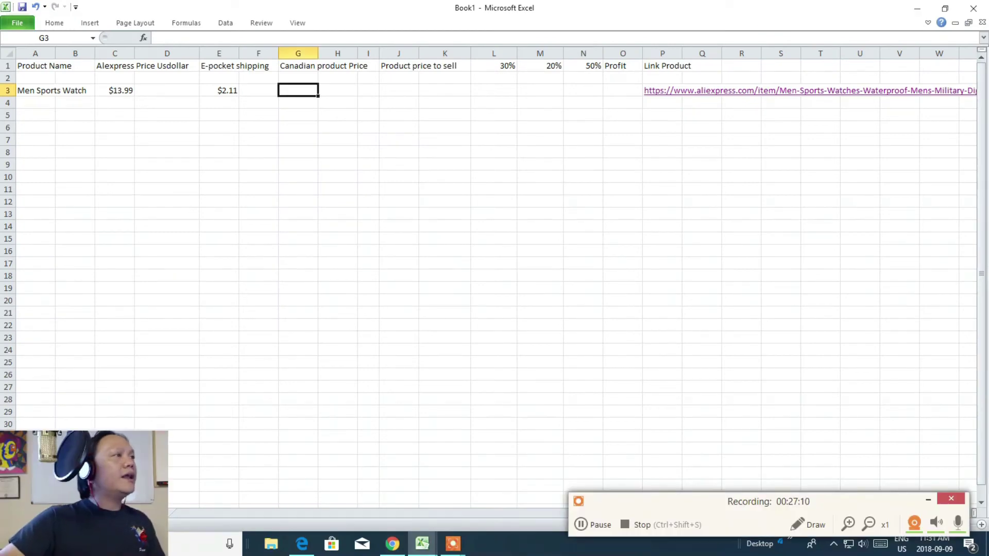
Enter $21.10 in G3 as Canadian price and $100.00 in J3 as selling price
key(F2)
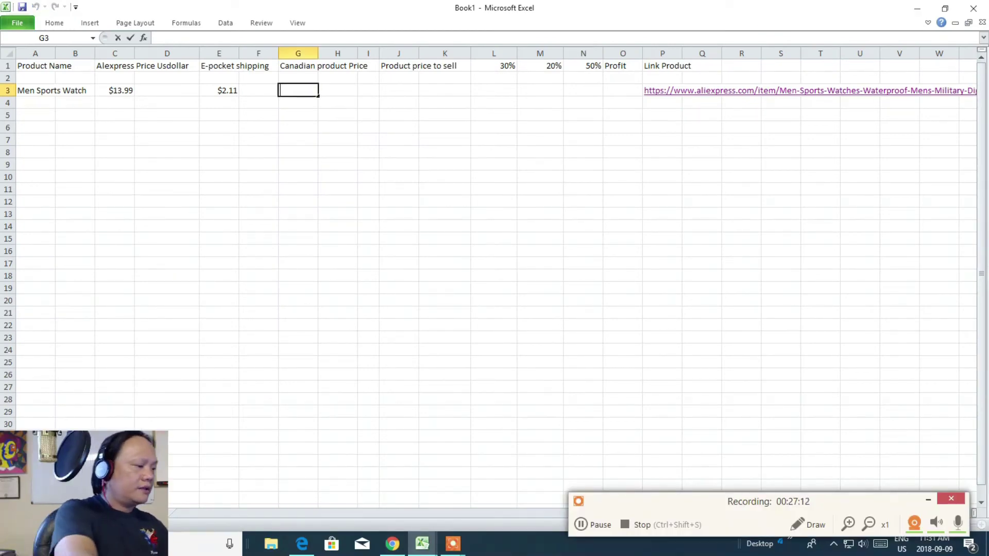
text($21.10)
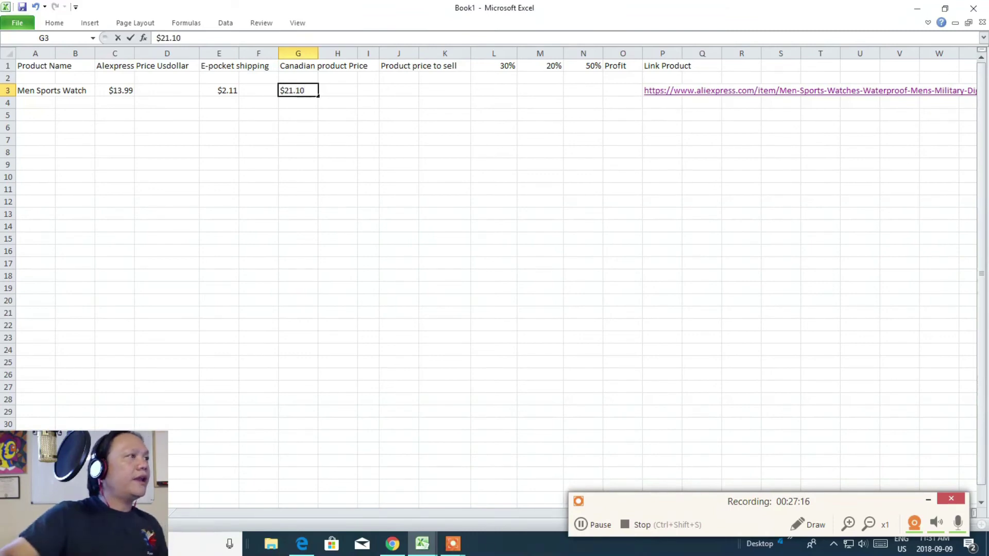
click(399, 90)
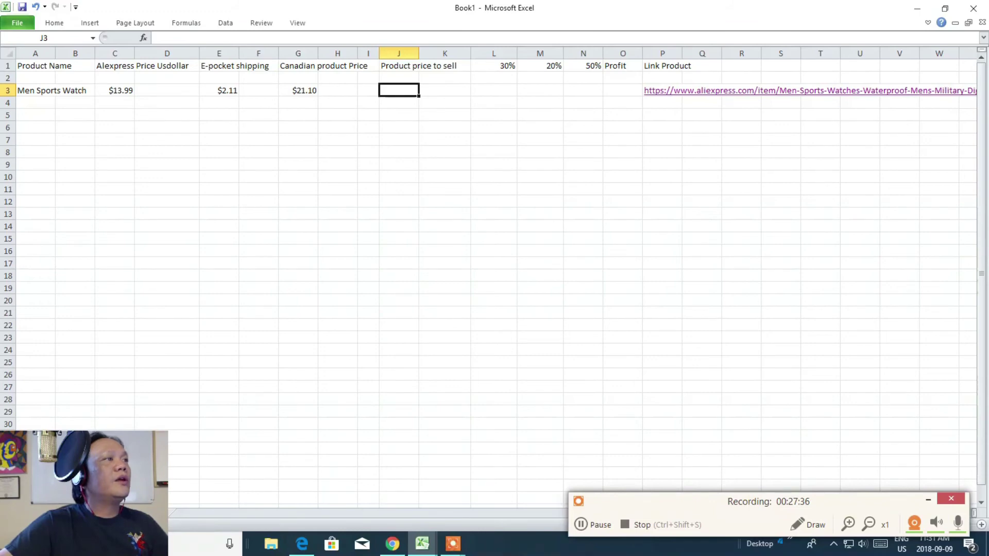
double_click(403, 93)
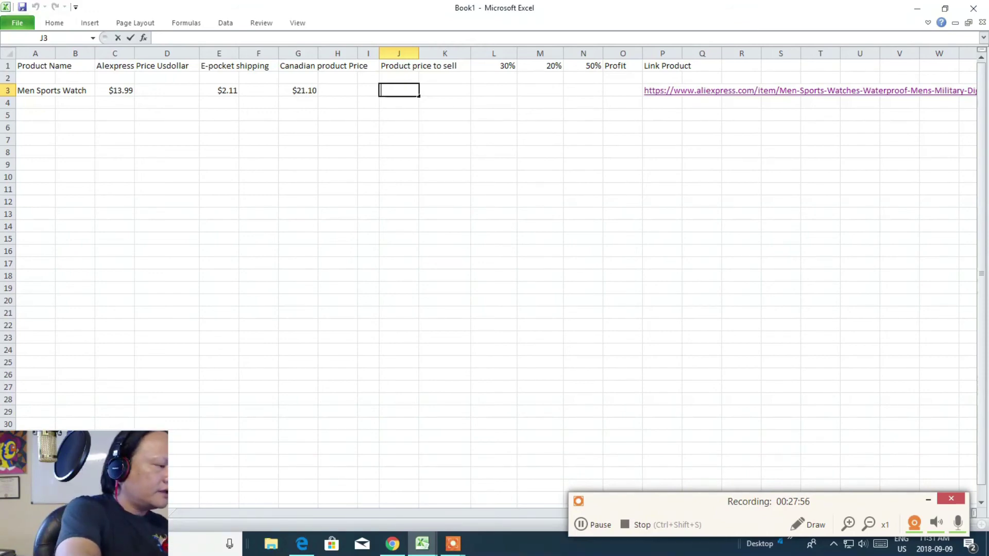
text($)
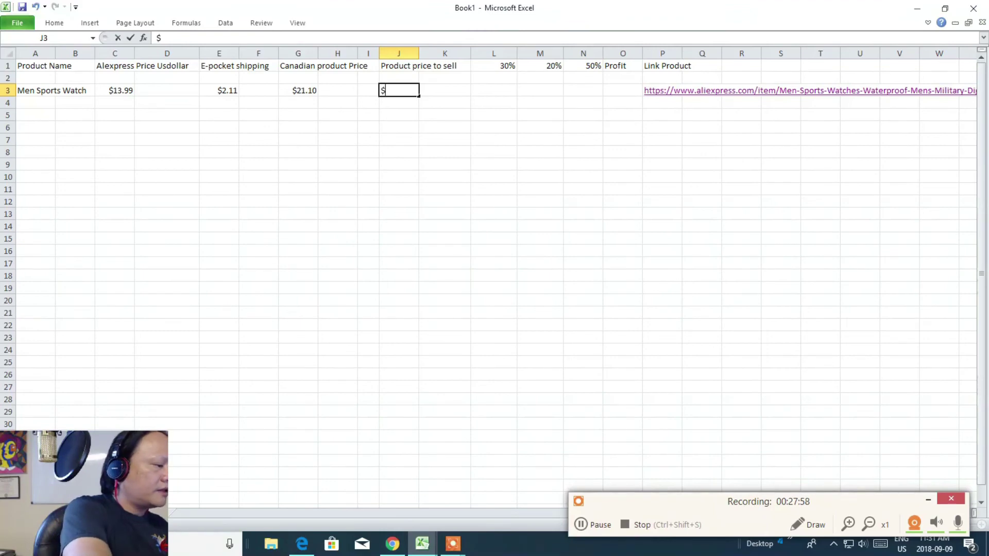
text(100)
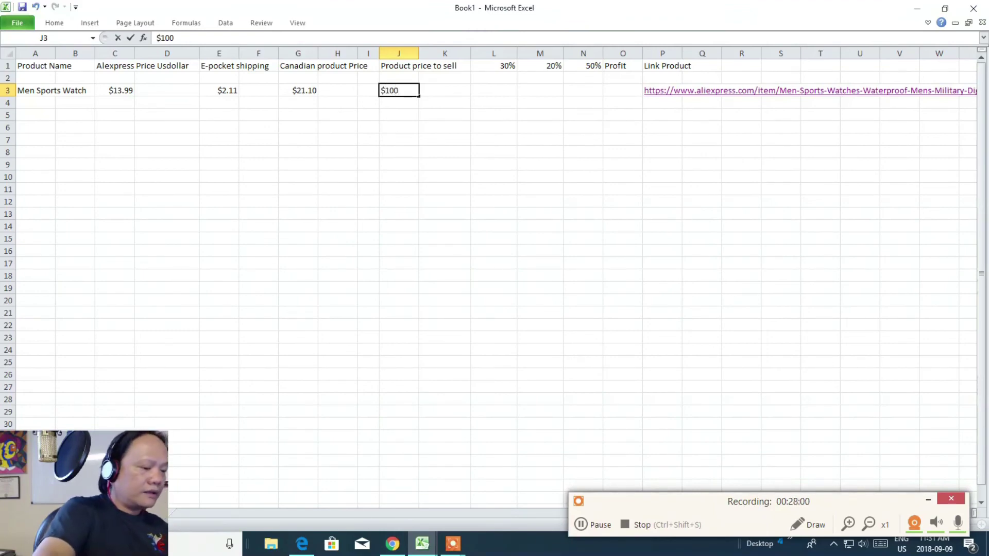
text(.00)
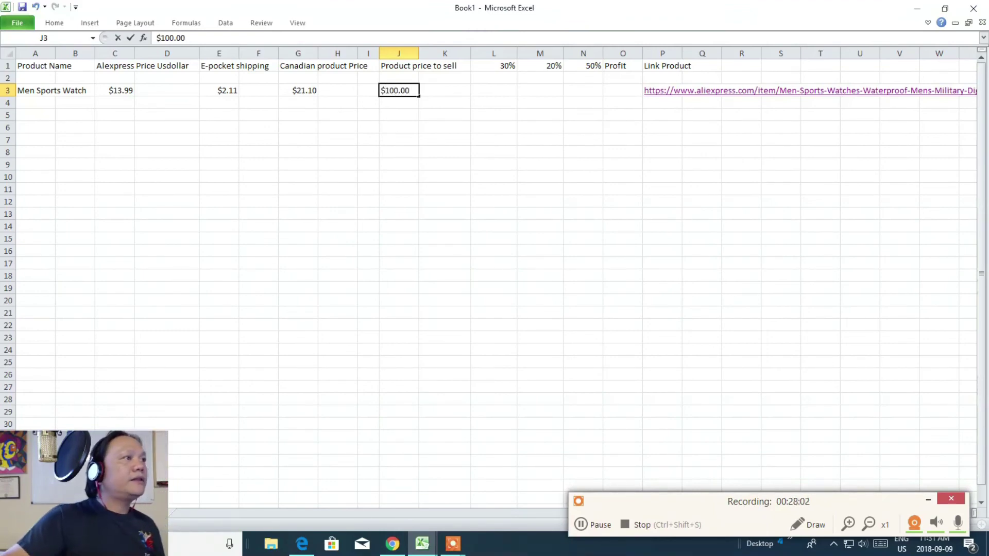
Enter $50.00 as the Men Sports Watch's 50% discount price in cell N3
click(493, 90)
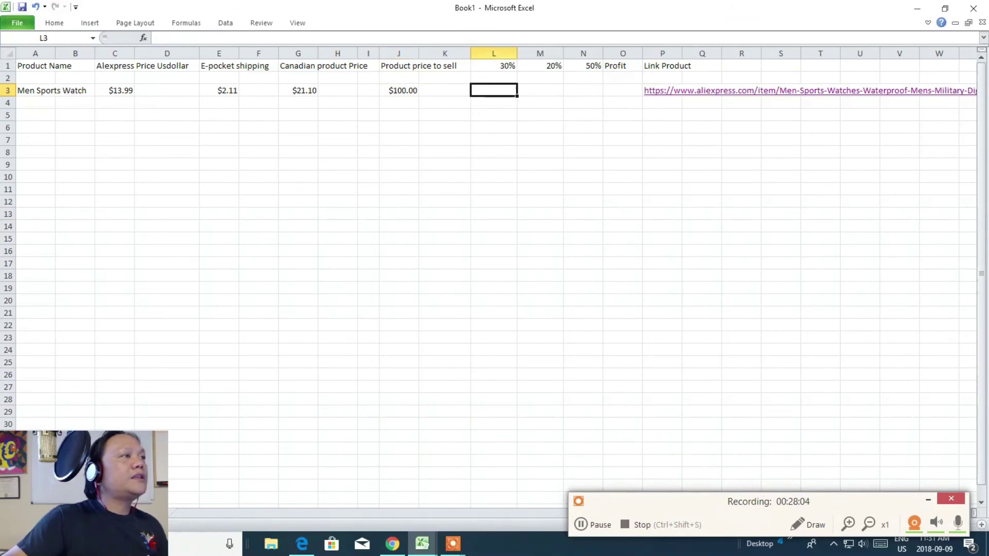
click(583, 91)
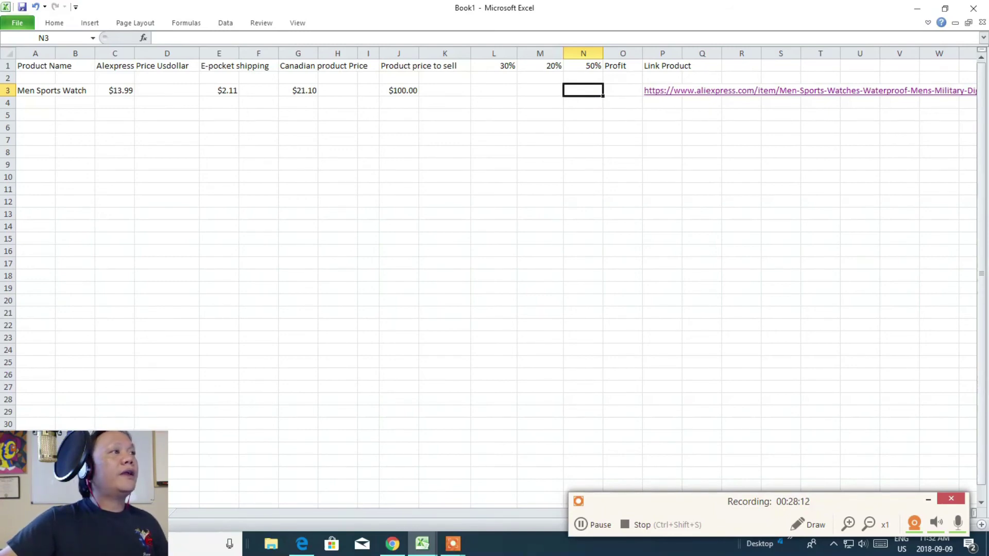
key(F2)
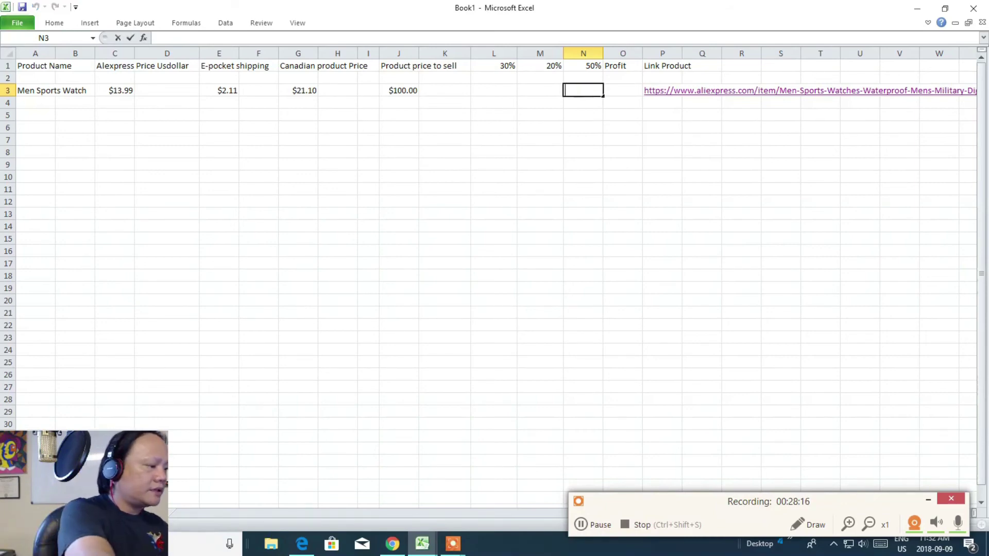
text($)
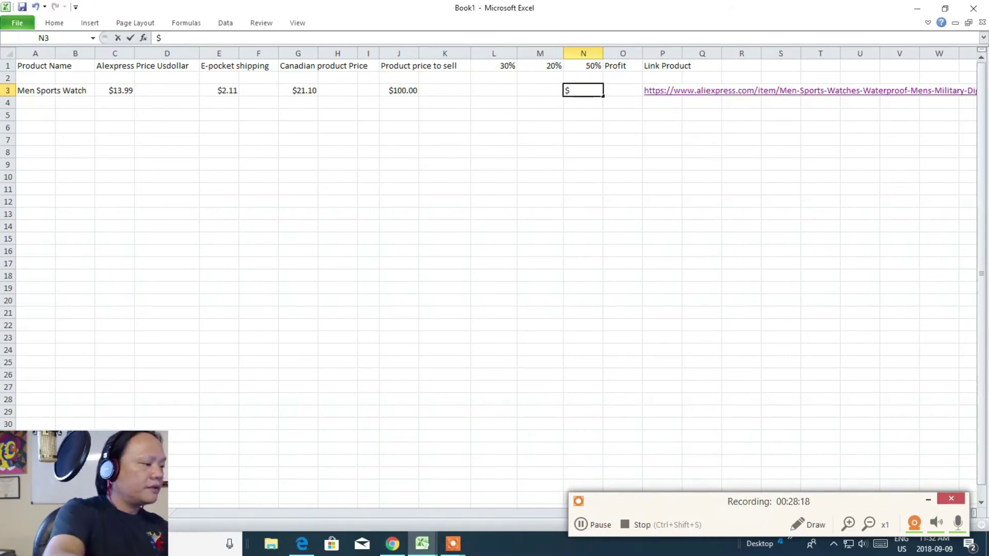
text(50.00)
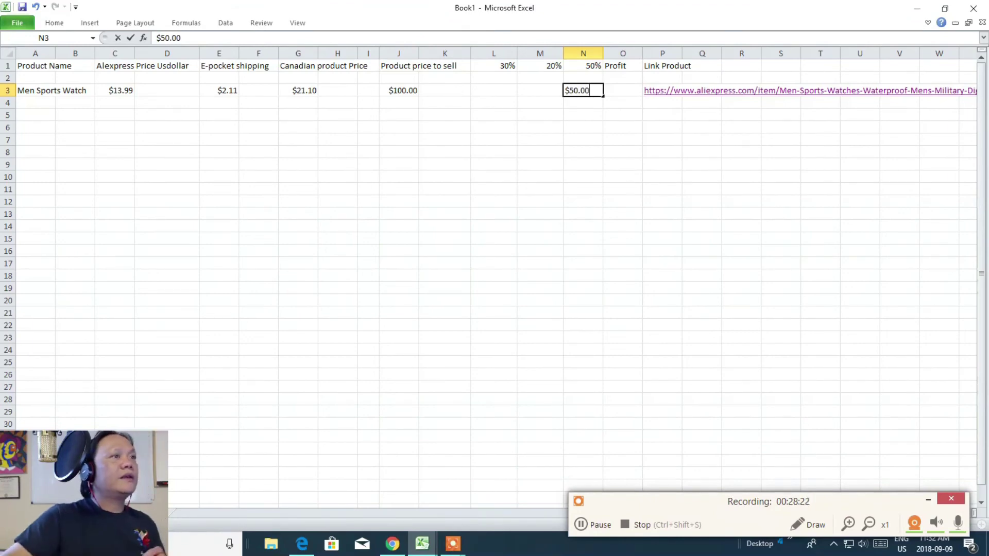
key(Tab)
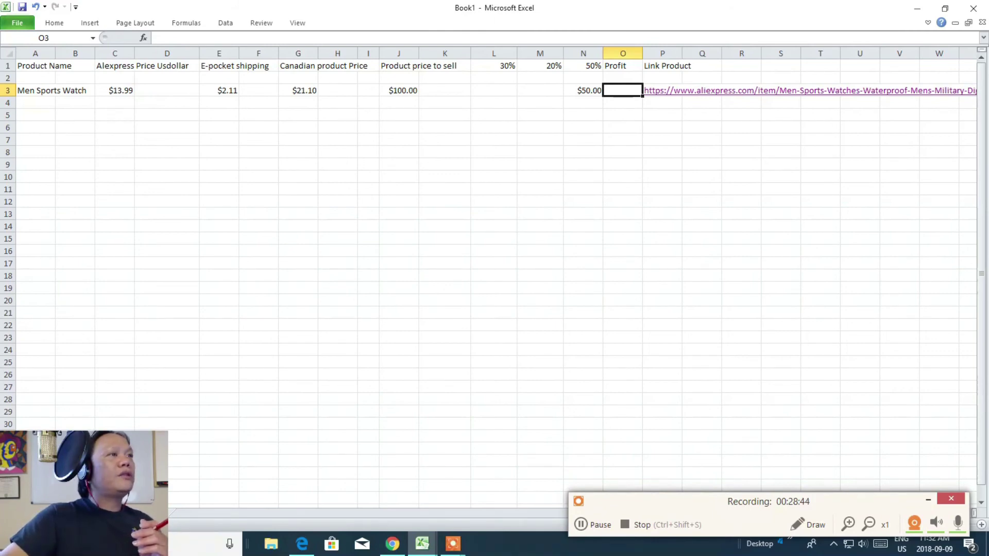
key(F2)
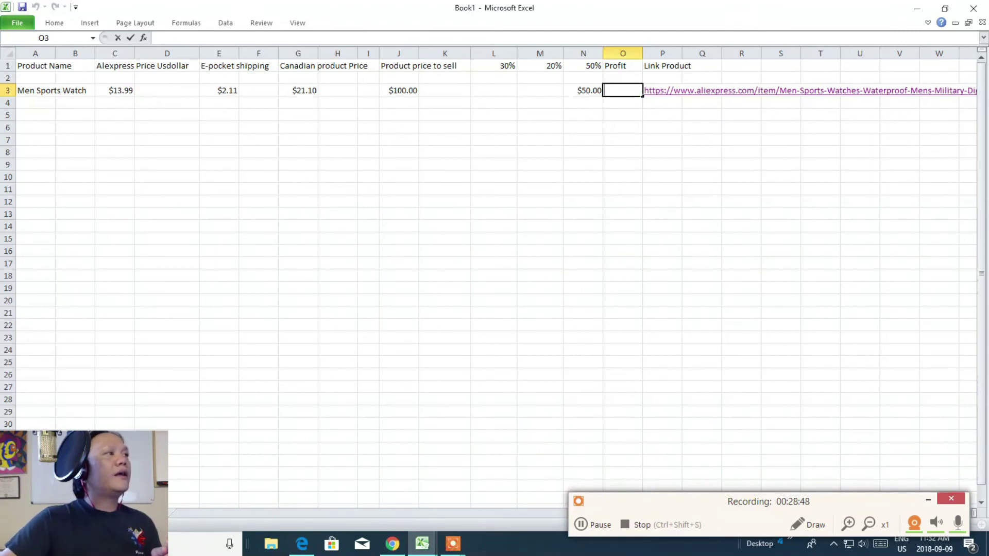
Record $29.00 as the Men Sports Watch profit in cell O3
text($29.00)
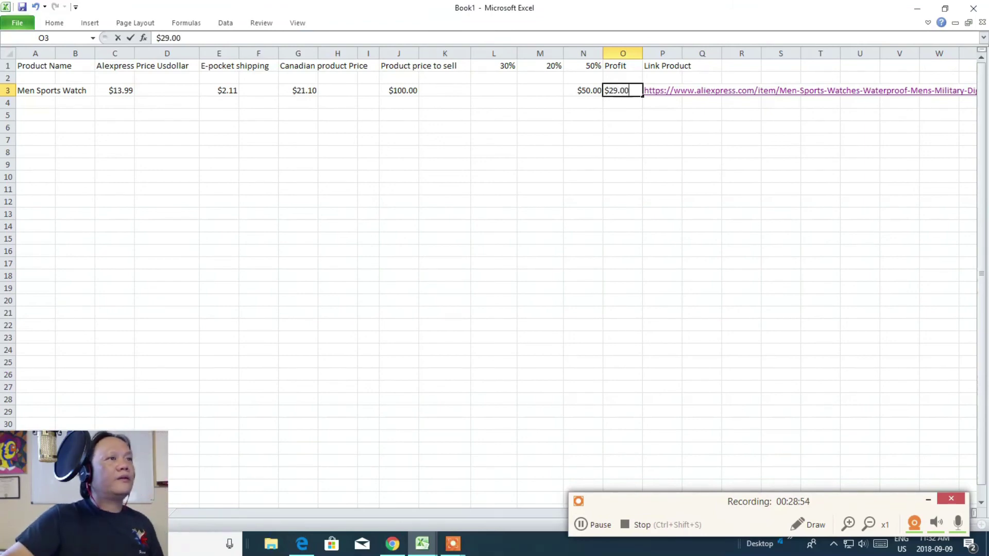
click(652, 106)
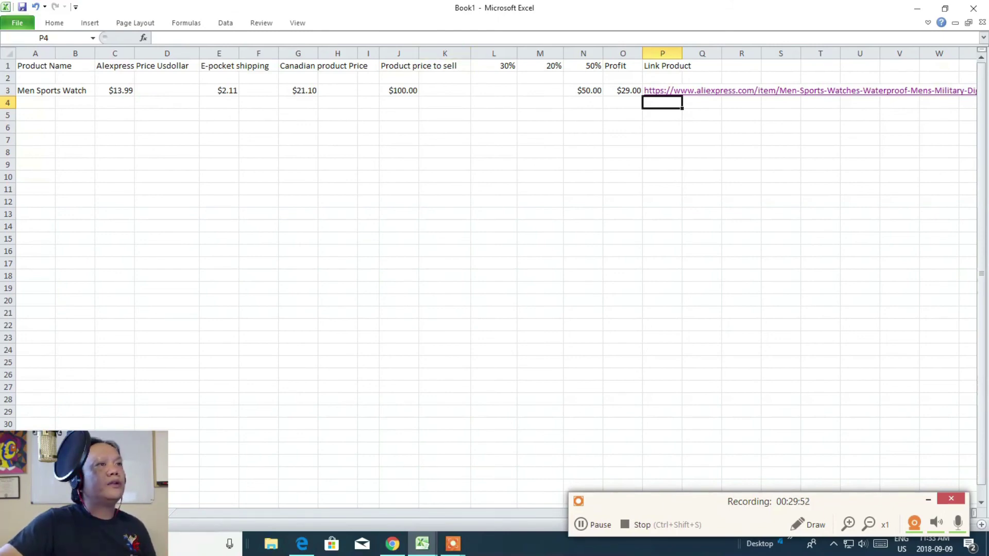
Glance at the Copy of SHOPIFY workbook, then minimize Book1 and return to Chrome's currency converter
click(422, 543)
click(355, 487)
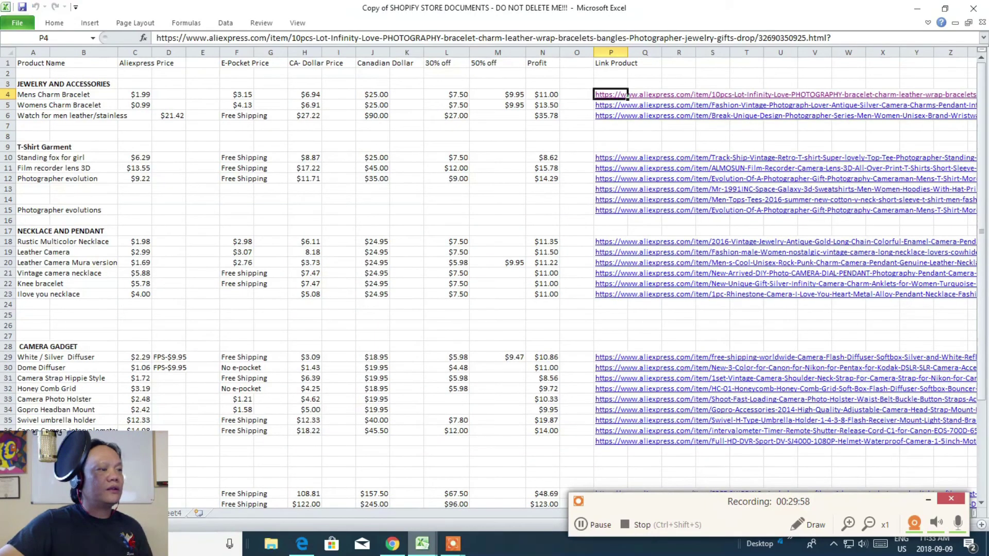
click(422, 543)
click(489, 487)
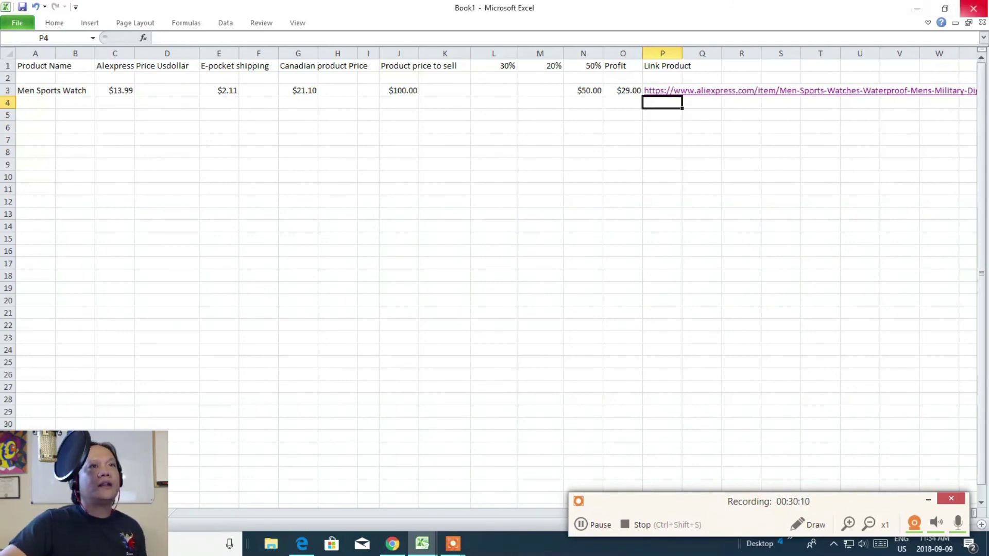
click(916, 9)
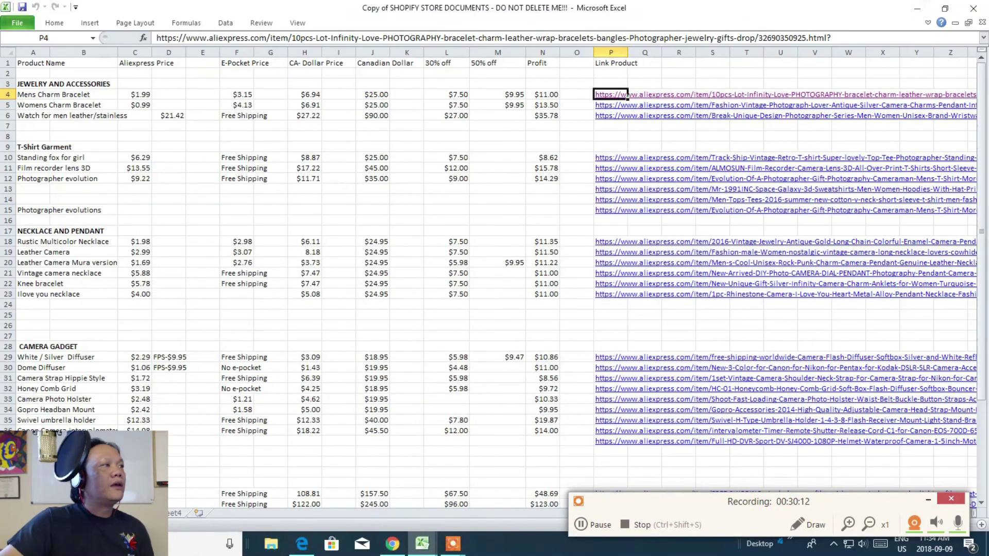
click(392, 544)
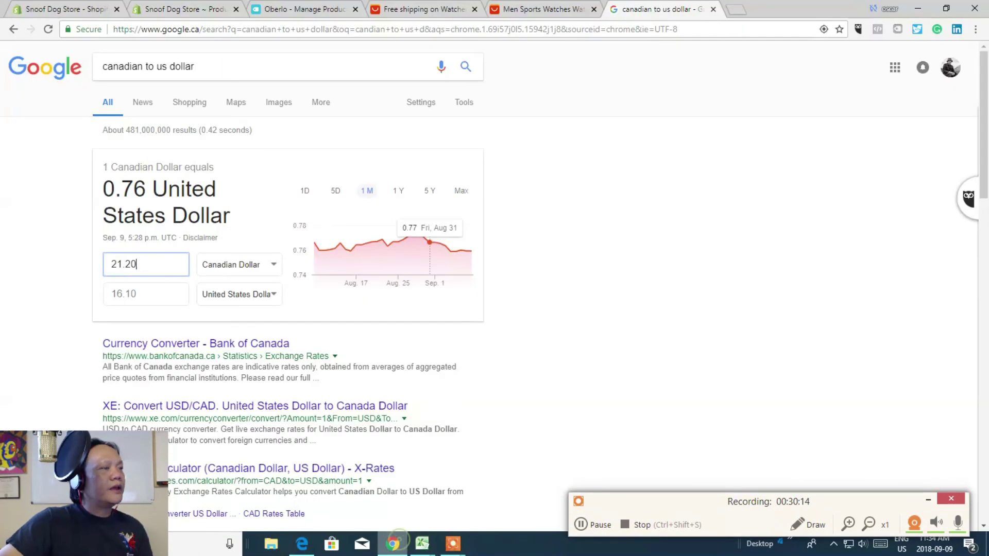